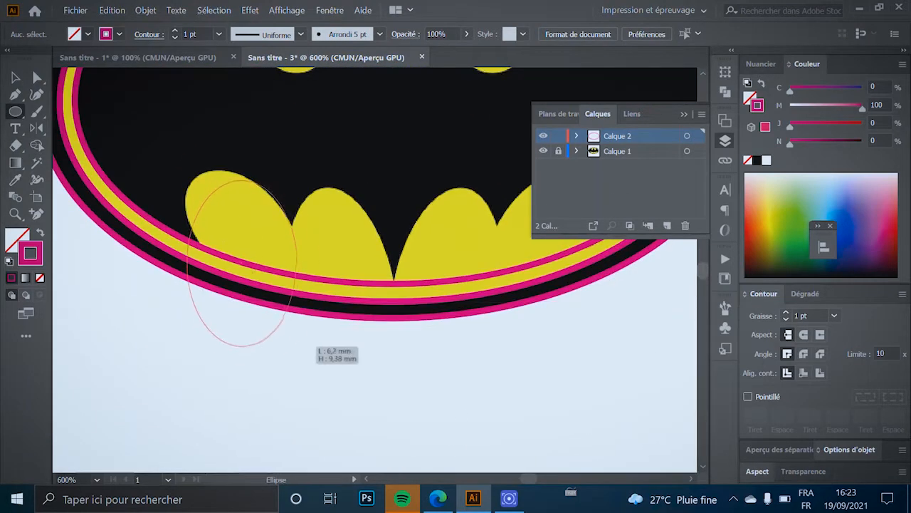
Step: Draw an upright ellipse about 6 mm wide and 9 mm high over the logo's lower-left outer yellow scallop
drag(296, 346, 291, 342)
key(v)
key(ctrl+plus)
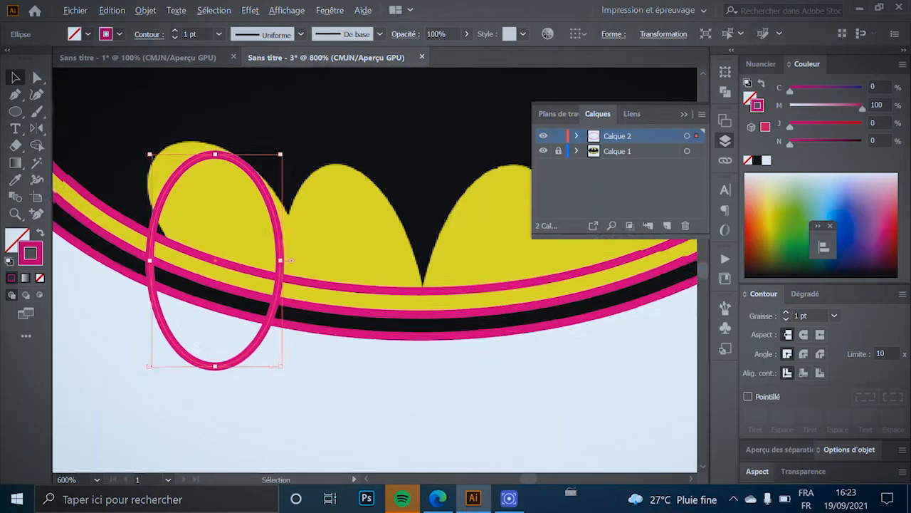
Step: Rotate the ellipse and fit it so its tilt and curve follow the lower-left outer yellow scallop
drag(292, 261, 280, 202)
scroll(303, 204, down, 3)
scroll(284, 201, up, 3)
scroll(294, 258, down, 3)
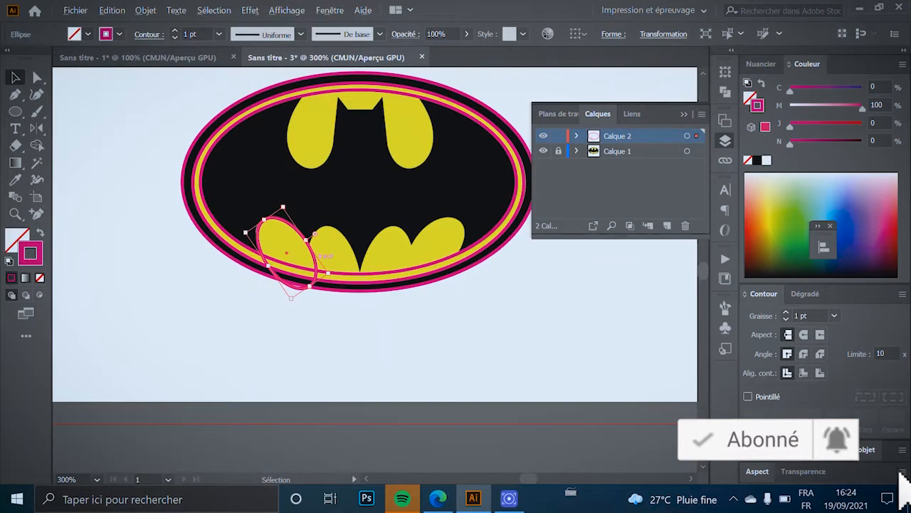
scroll(363, 274, up, 3)
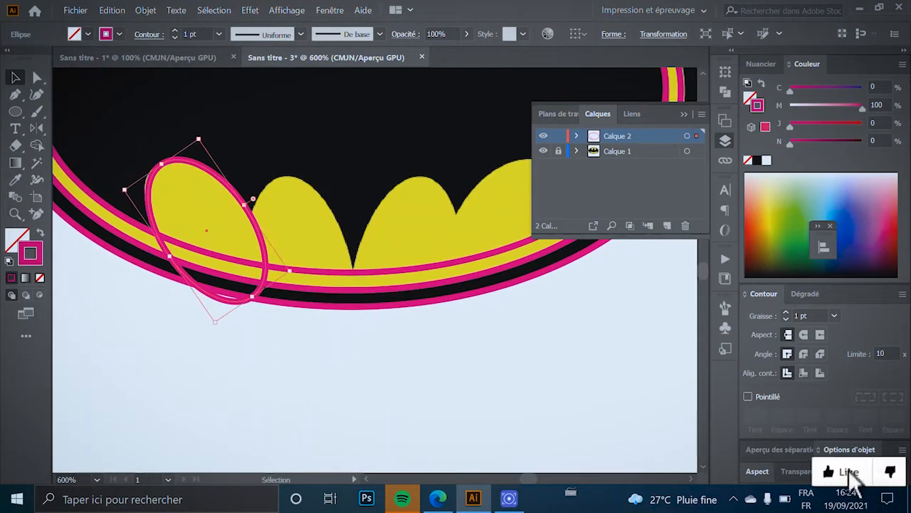
scroll(100, 178, down, 1)
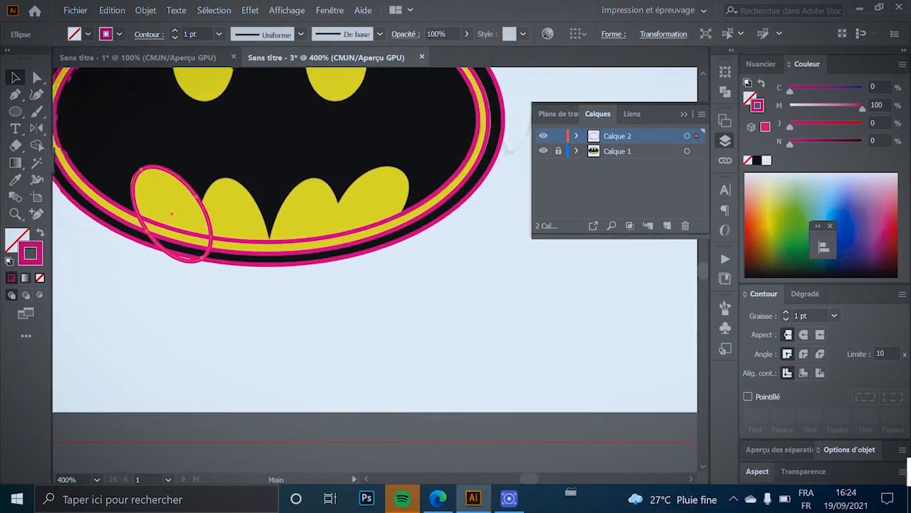
Step: Place a horizontally mirrored copy of the tilted ellipse over the logo's lower-right outer yellow scallop
drag(141, 229, 426, 230)
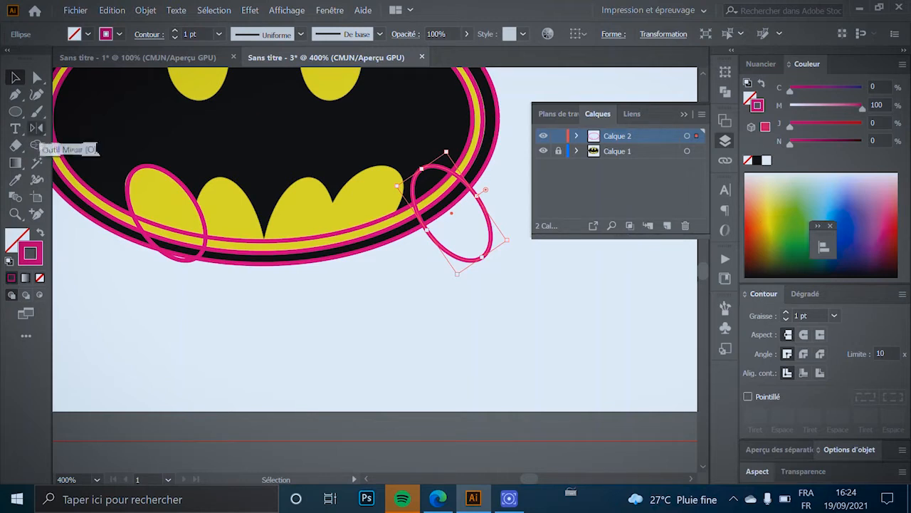
double_click(35, 128)
click(497, 337)
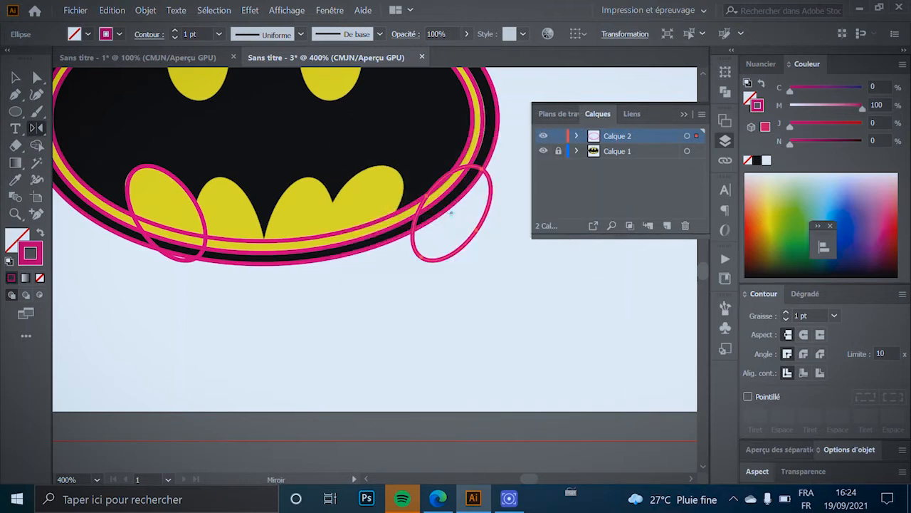
key(v)
drag(430, 193, 343, 190)
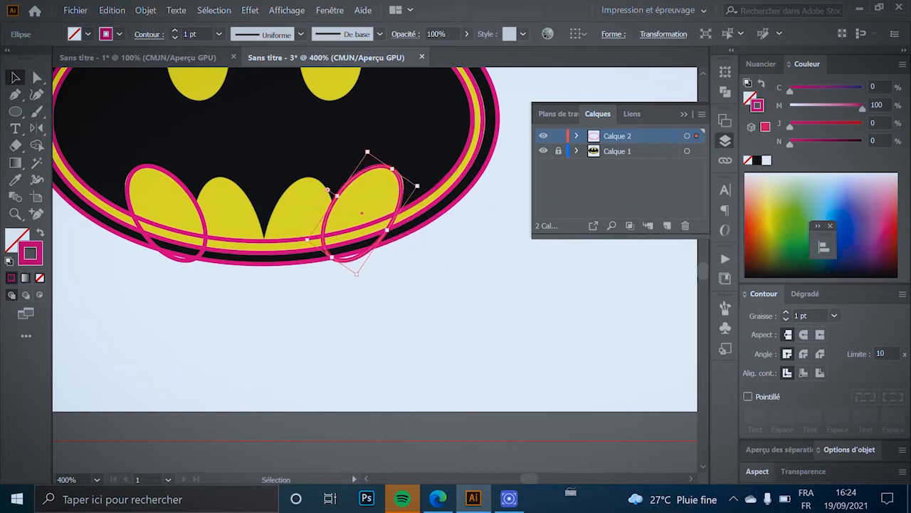
scroll(418, 182, up, 1)
click(350, 290)
scroll(349, 284, down, 1)
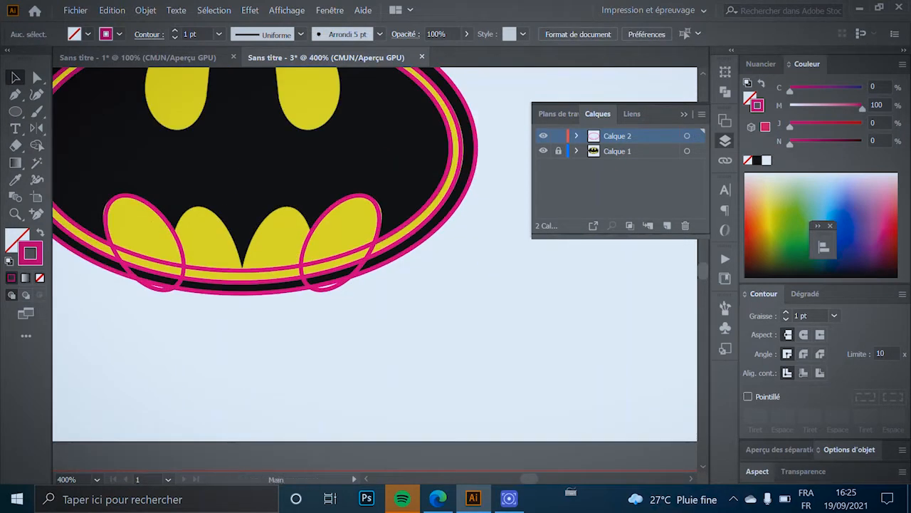
Step: Draw an upright ellipse over the logo's inner-left yellow scallop
drag(349, 284, 338, 223)
click(15, 111)
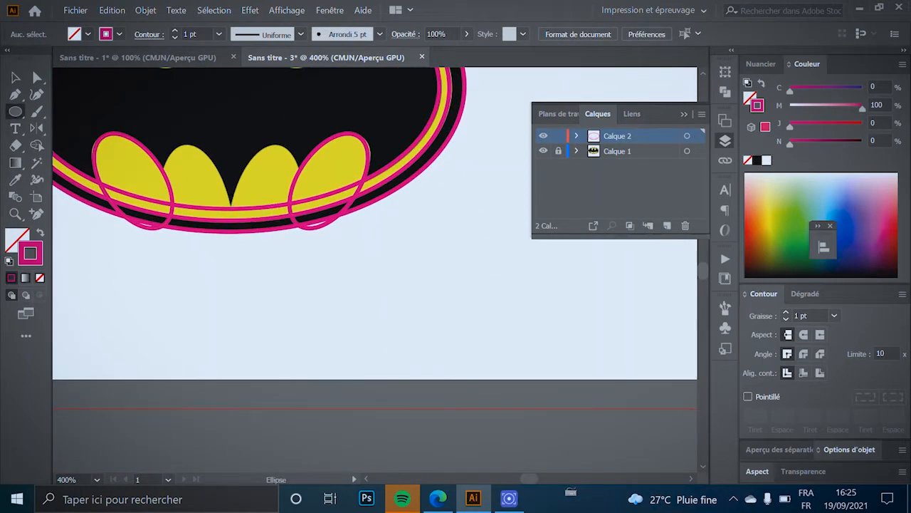
drag(172, 159, 249, 356)
key(v)
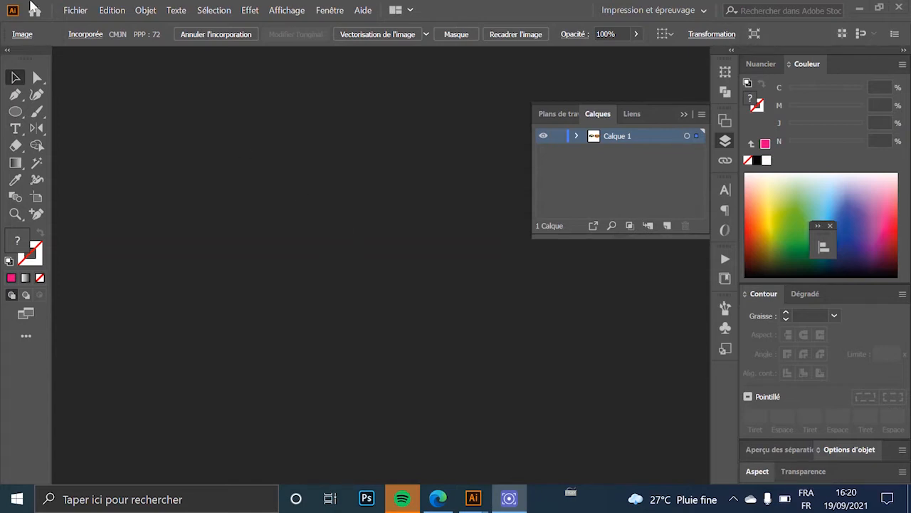
Step: Create a new landscape CMYK document of 85 x 55 mm with a 2.5 mm bleed on all sides
click(77, 11)
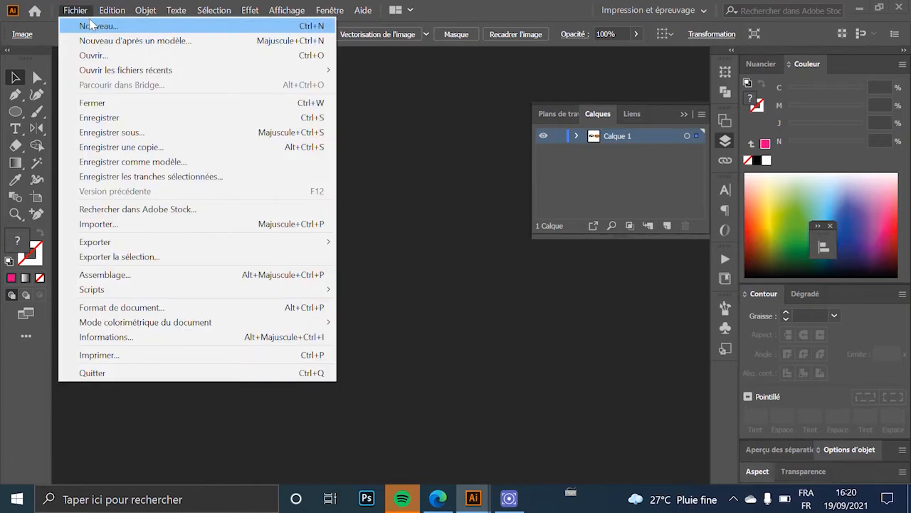
click(89, 25)
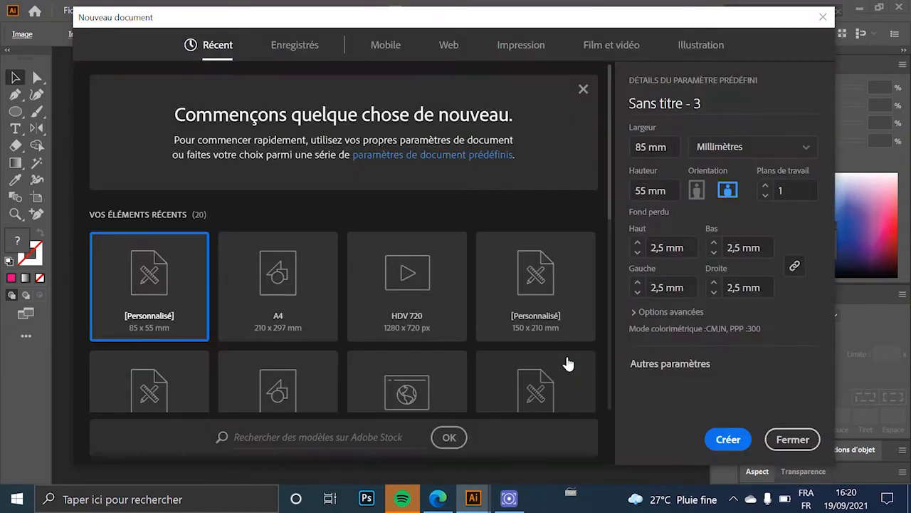
click(726, 440)
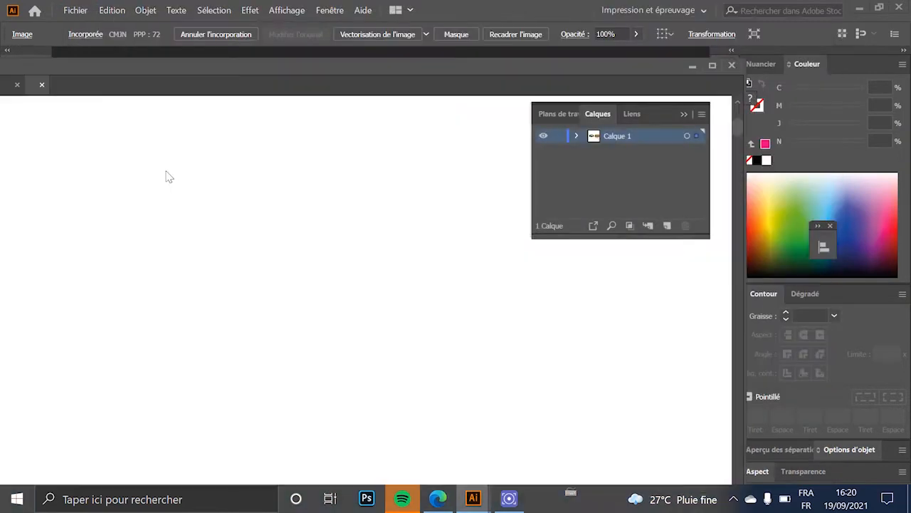
Step: Import the linked image Batman-logo-750x750 and place it on the artboard
click(75, 10)
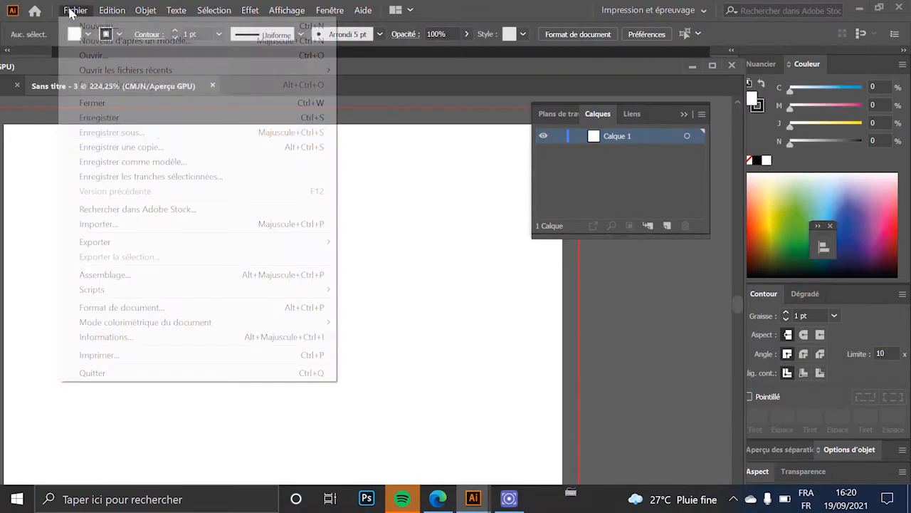
click(236, 226)
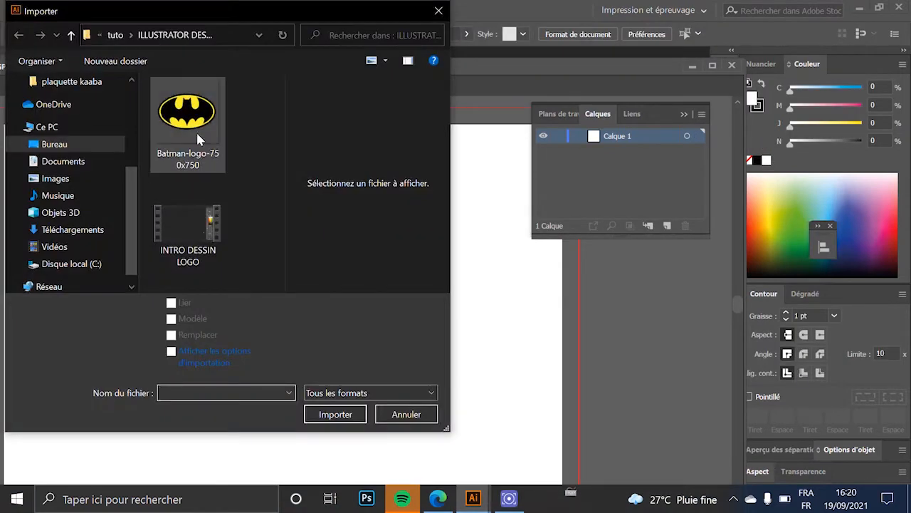
click(197, 131)
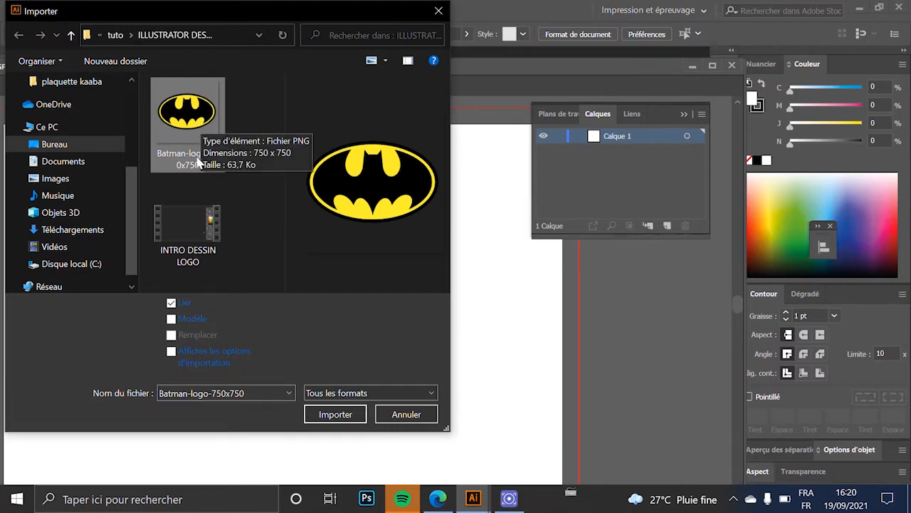
click(338, 417)
drag(32, 179, 317, 464)
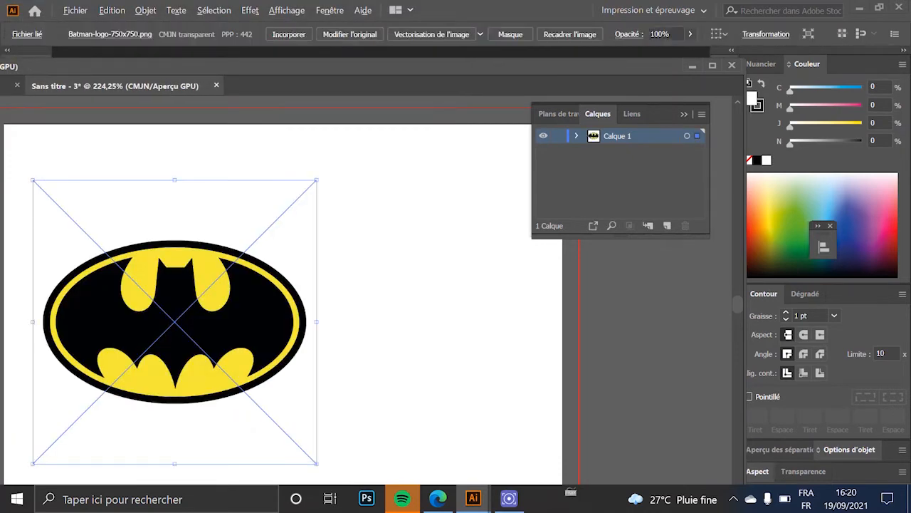
Step: Dock the floating document window as a tab and position the logo image near the centre of the artboard
scroll(301, 234, down, 1)
drag(258, 296, 439, 247)
drag(399, 66, 424, 57)
drag(463, 249, 220, 259)
click(684, 114)
drag(427, 242, 513, 246)
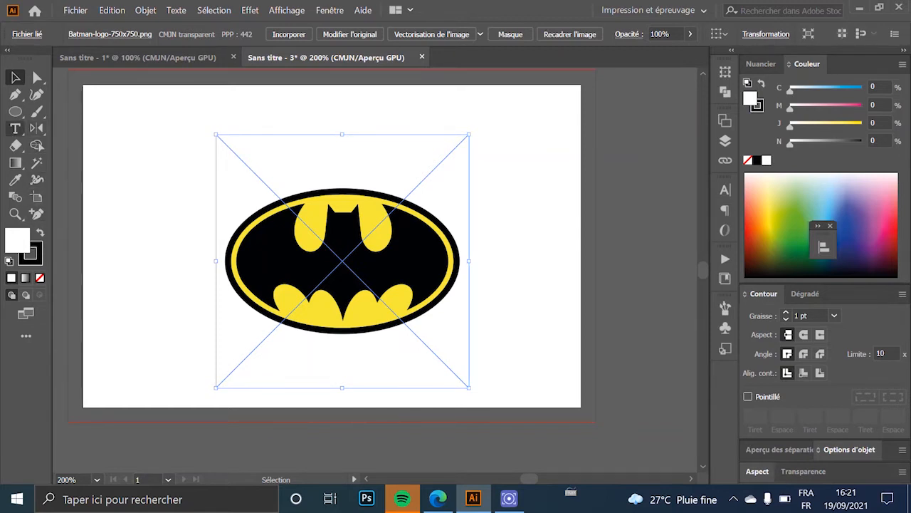
Step: Lock the layer Calque 1 containing the logo image and add a new layer above it
click(15, 111)
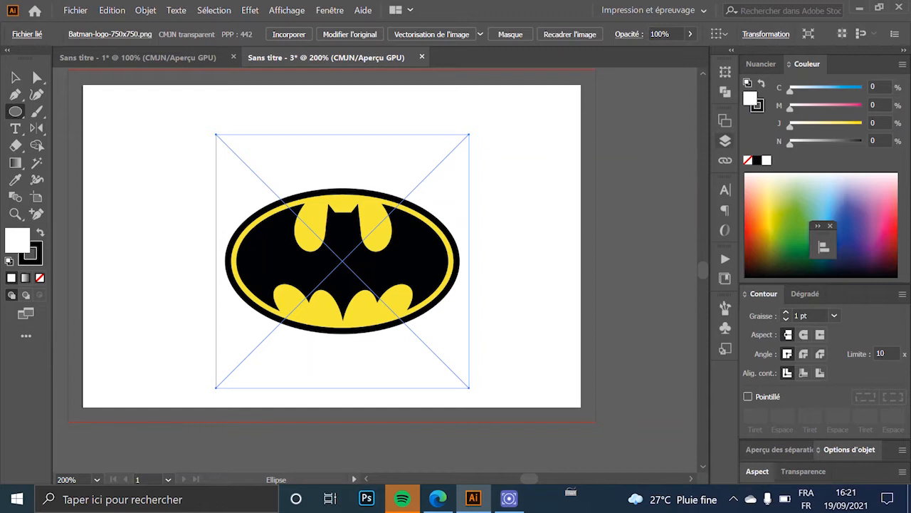
click(725, 140)
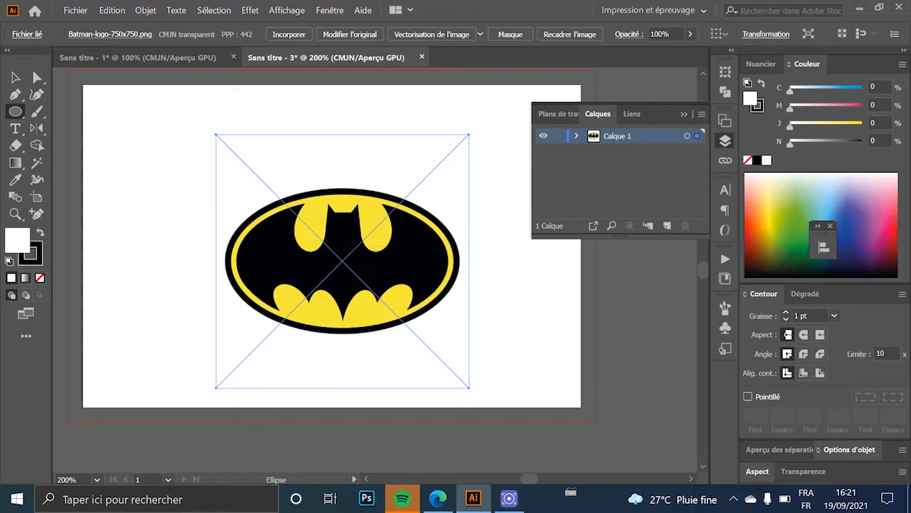
click(558, 135)
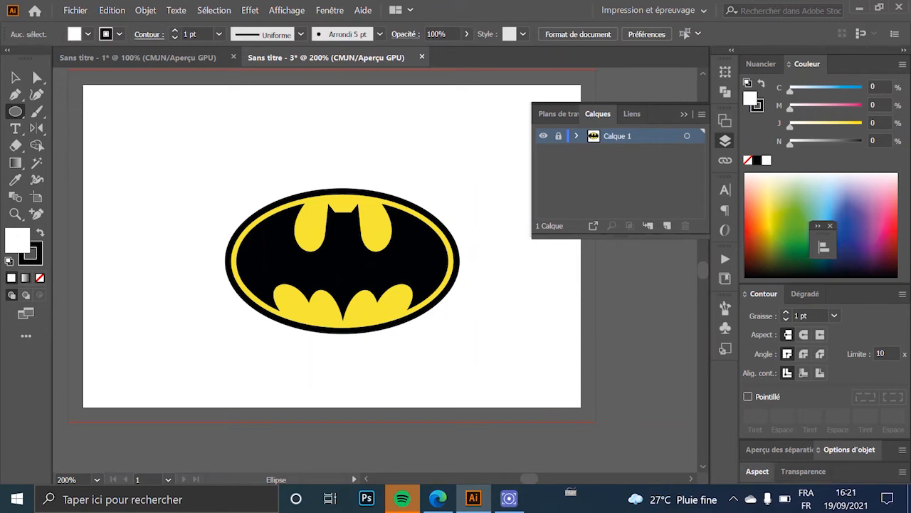
click(667, 226)
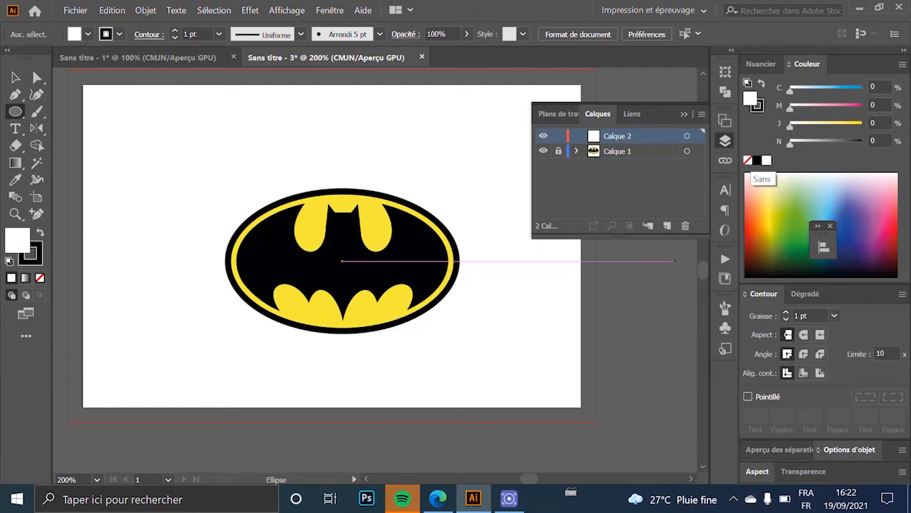
Step: Set the fill to none and the stroke colour to pure magenta, with M 100 and C, J and N at 0
click(747, 160)
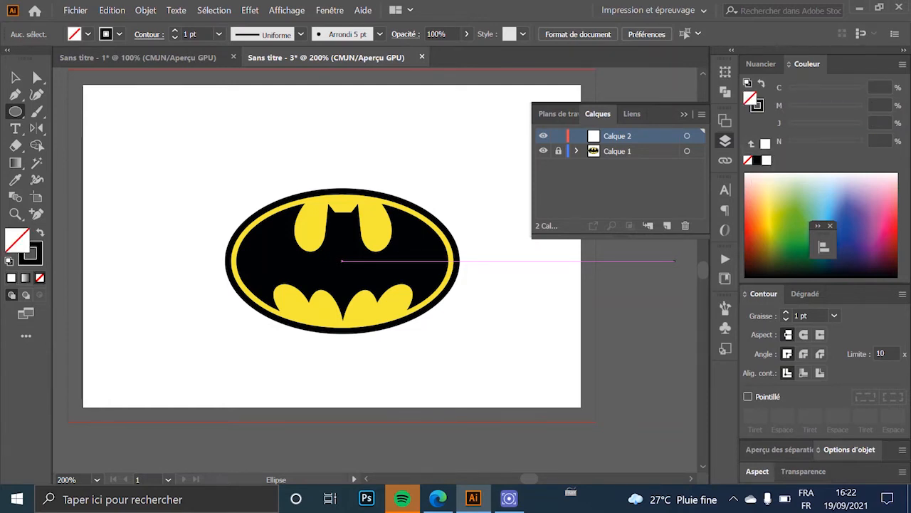
click(757, 105)
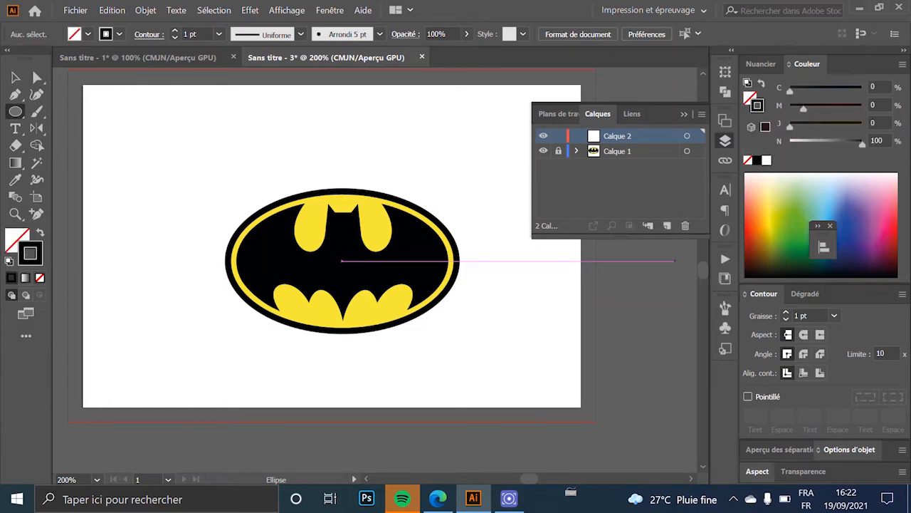
drag(862, 144, 789, 144)
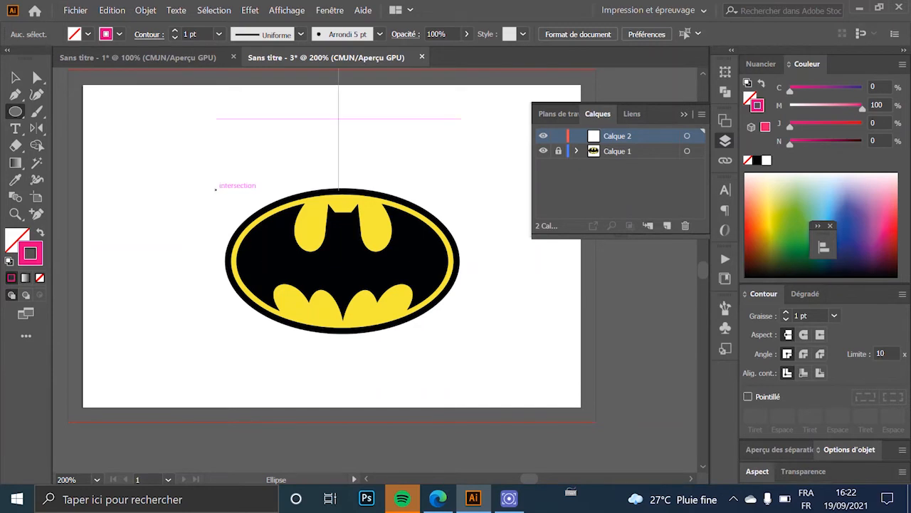
Step: Draw an ellipse around the whole logo and narrow it on its left side to meet the black border
drag(215, 189, 460, 332)
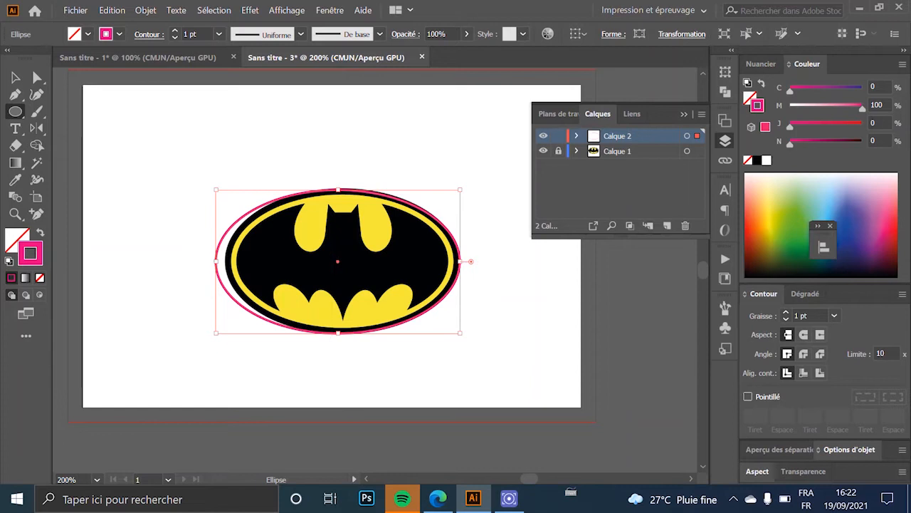
key(v)
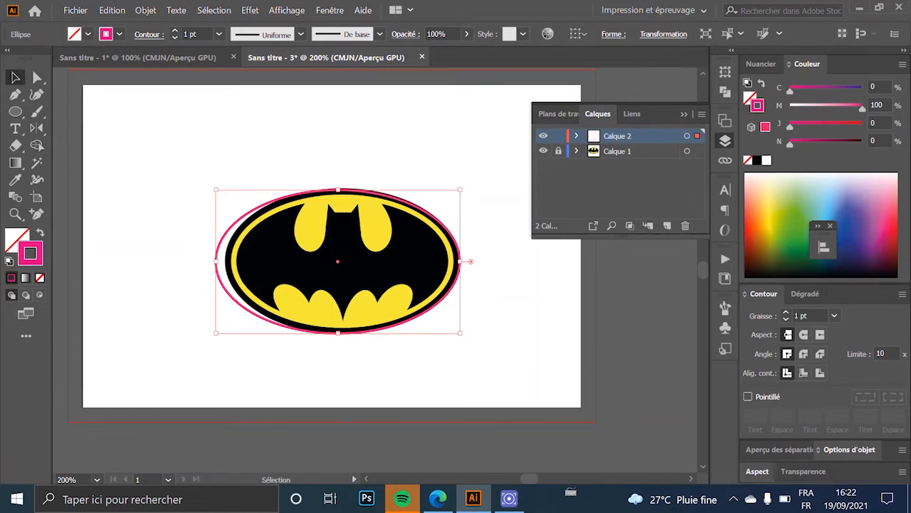
scroll(221, 263, up, 3)
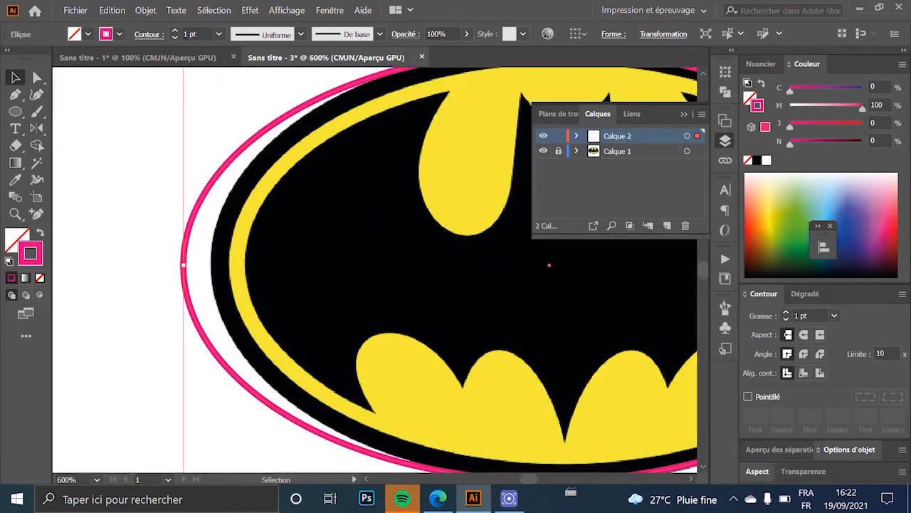
drag(204, 264, 151, 226)
scroll(210, 263, down, 1)
scroll(210, 264, down, 1)
scroll(336, 125, up, 2)
key(super)
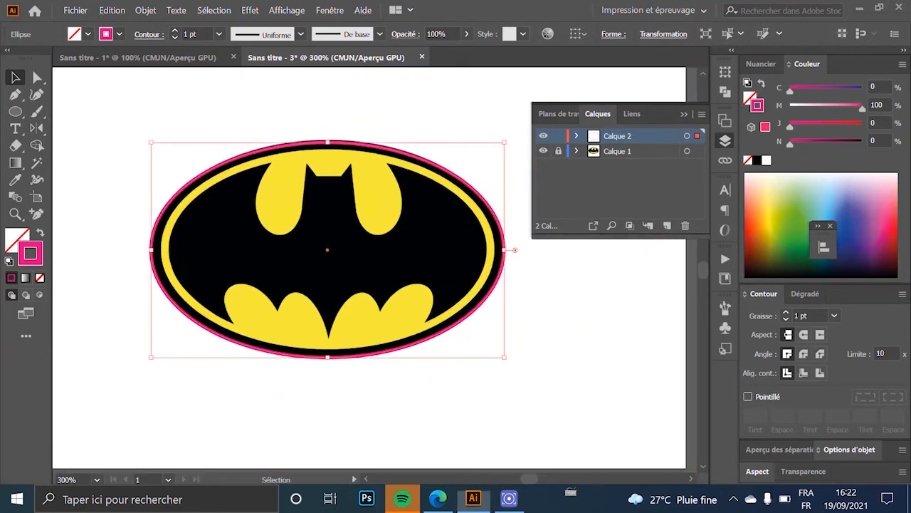
Step: Adjust the ellipse's top edge to match the upper outer edge of the logo's black border
scroll(335, 125, up, 1)
key(super)
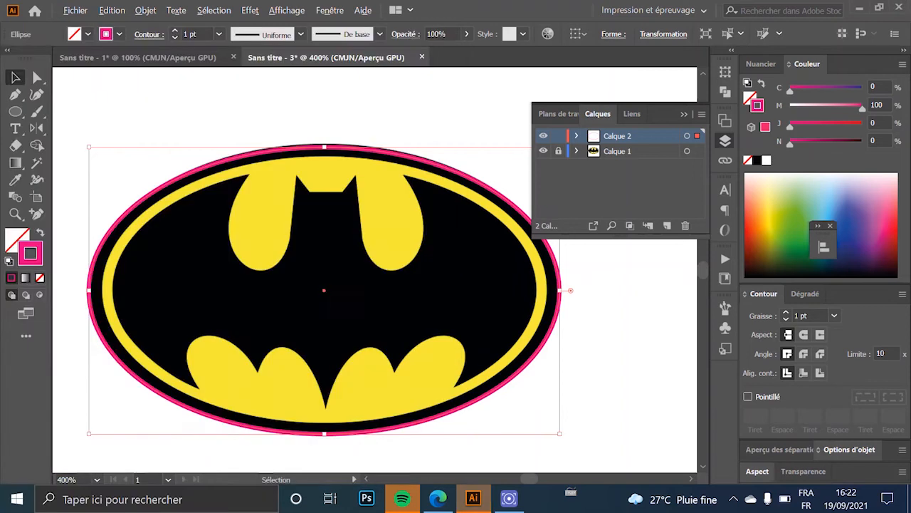
scroll(333, 166, up, 2)
drag(314, 128, 315, 120)
scroll(316, 120, down, 2)
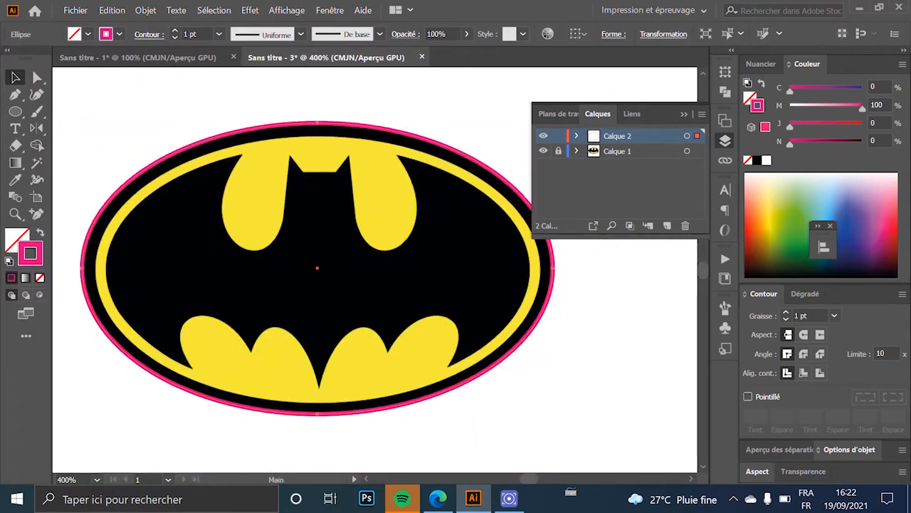
drag(320, 267, 284, 183)
scroll(528, 183, down, 1)
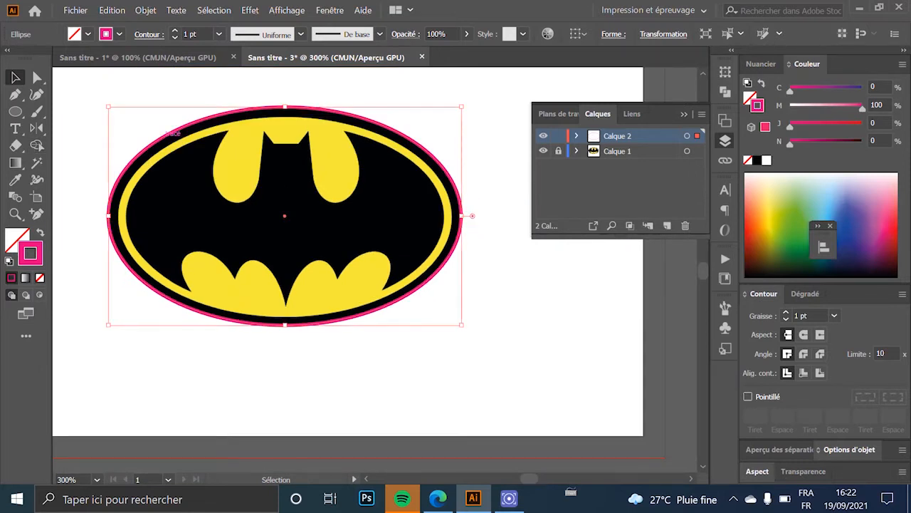
Step: Draw a second ellipse inside the first and raise its top edge to the yellow ring's upper outer edge
click(15, 111)
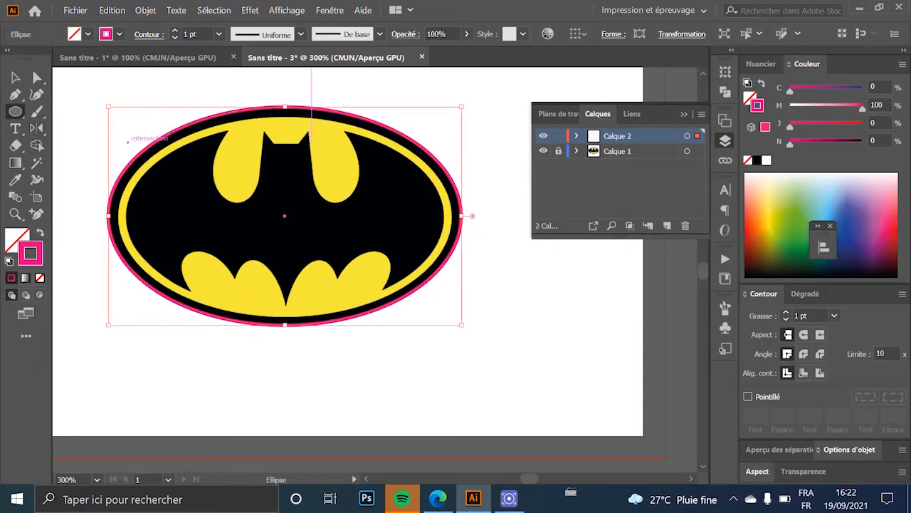
drag(128, 141, 450, 306)
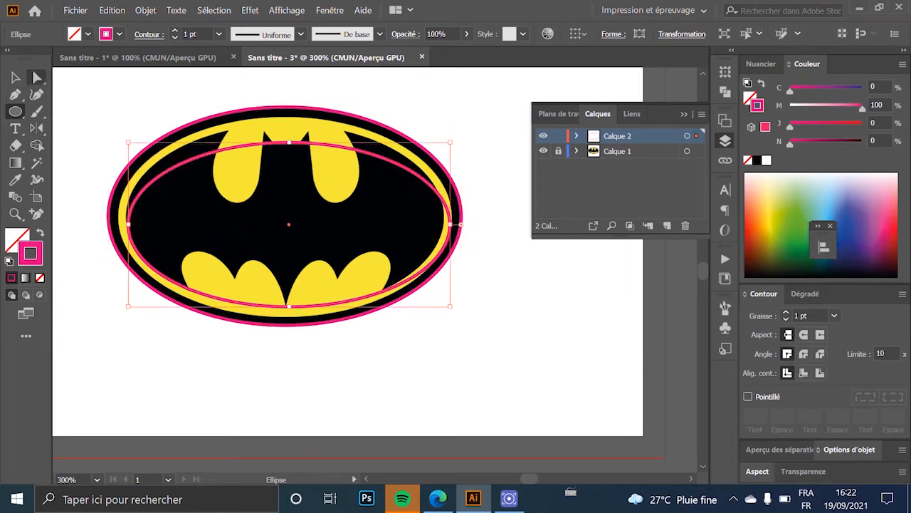
click(15, 76)
scroll(269, 136, up, 2)
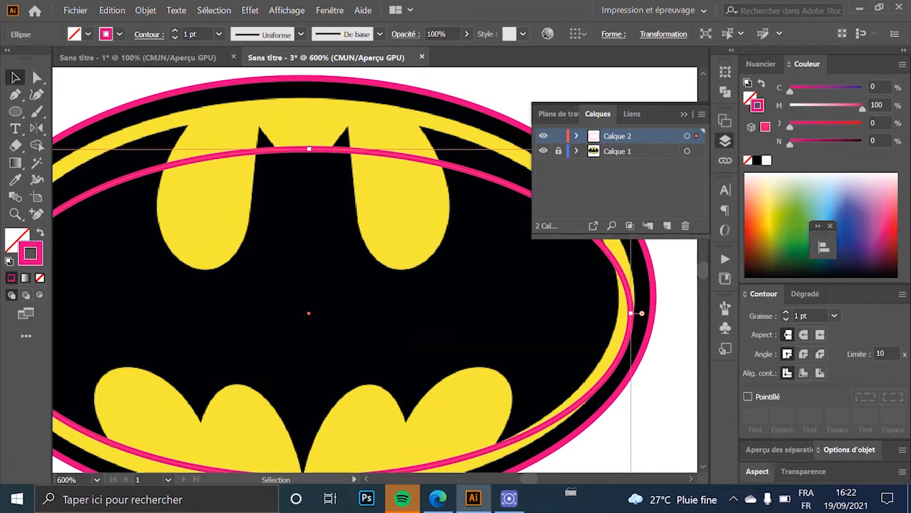
drag(309, 149, 310, 99)
scroll(313, 135, down, 1)
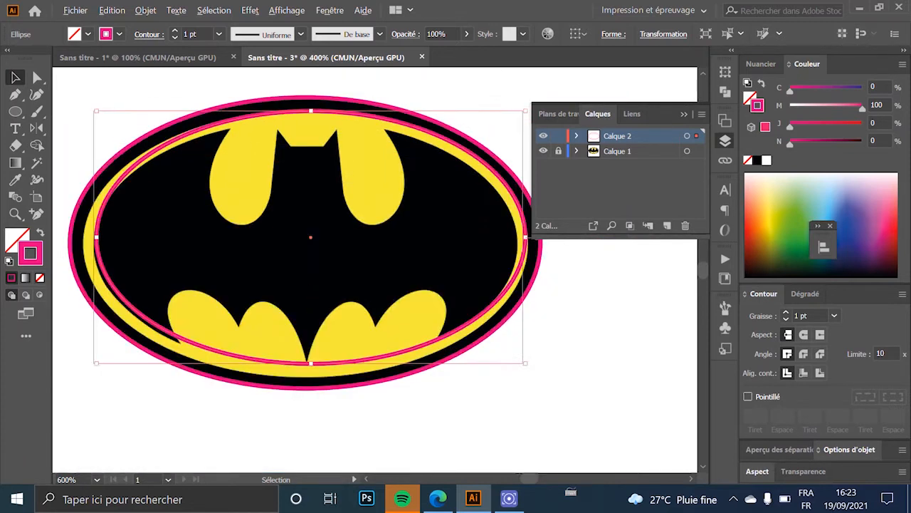
Step: Extend the second ellipse's left side and bottom edge to match the outer edge of the yellow ring
scroll(306, 134, down, 1)
scroll(187, 171, up, 2)
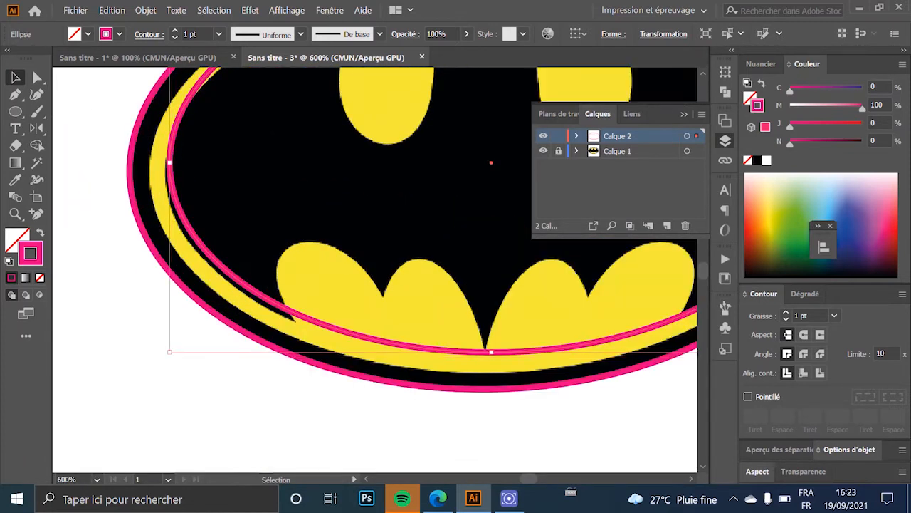
drag(169, 163, 151, 163)
scroll(151, 163, down, 2)
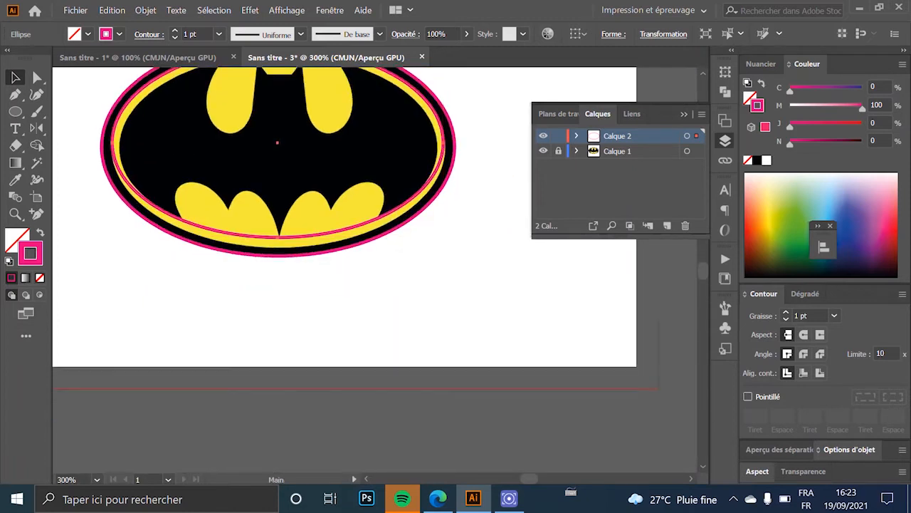
scroll(255, 216, up, 2)
drag(233, 227, 238, 248)
scroll(320, 249, down, 3)
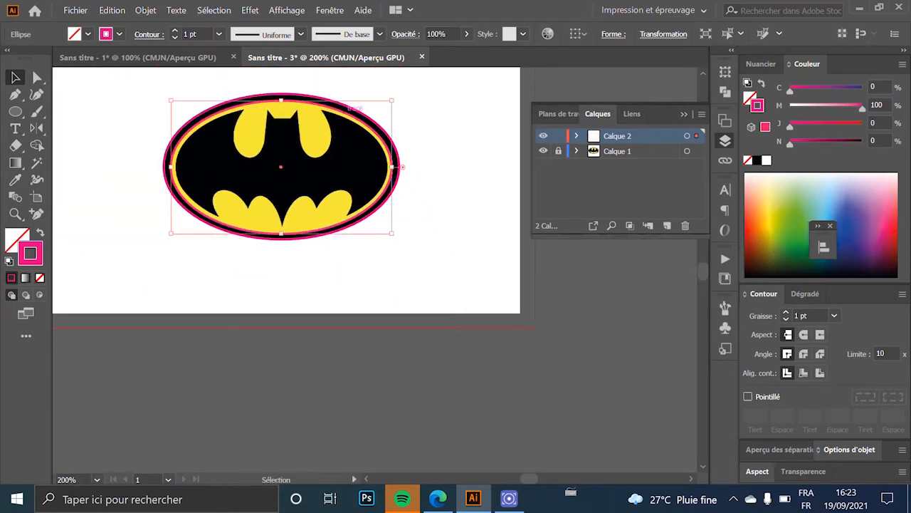
scroll(279, 89, up, 1)
scroll(267, 107, up, 1)
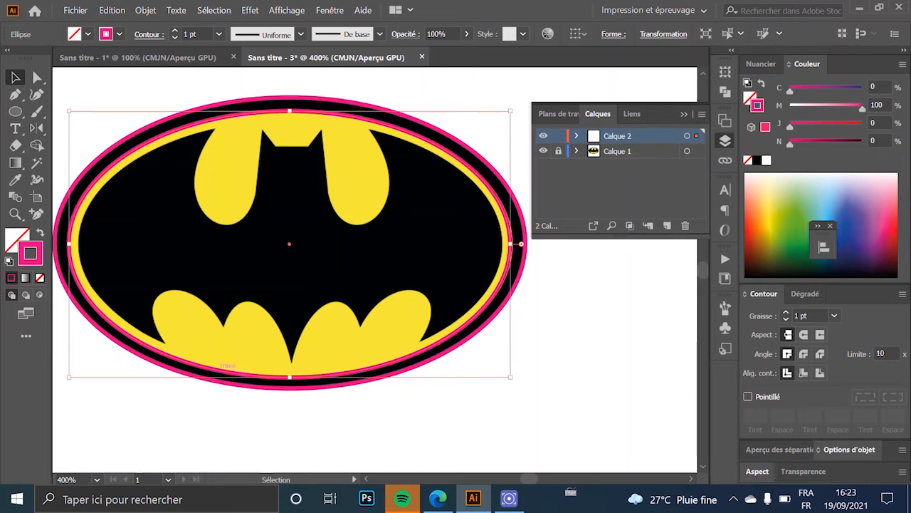
Step: Draw a third ellipse inside the yellow ring and fit its top and left side to the ring's inner edge
click(15, 112)
drag(76, 142, 500, 365)
click(15, 77)
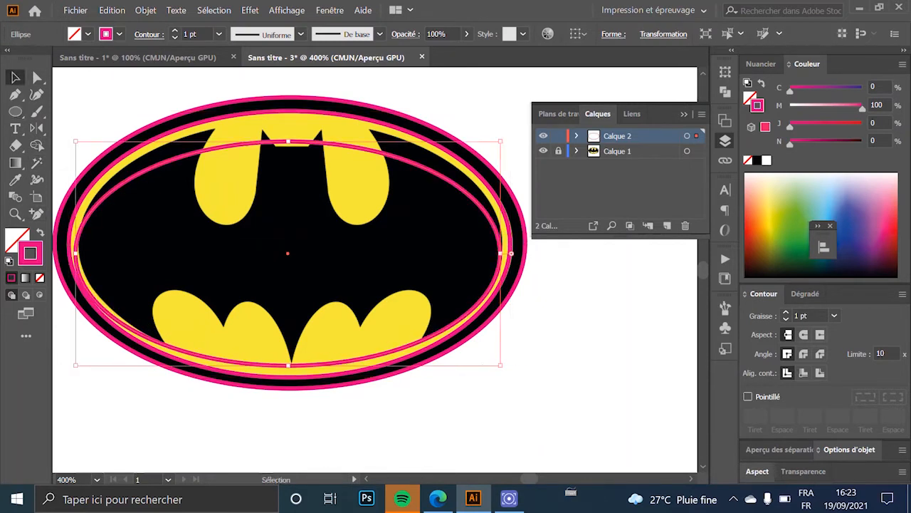
drag(288, 142, 288, 123)
drag(75, 244, 78, 245)
scroll(295, 120, up, 2)
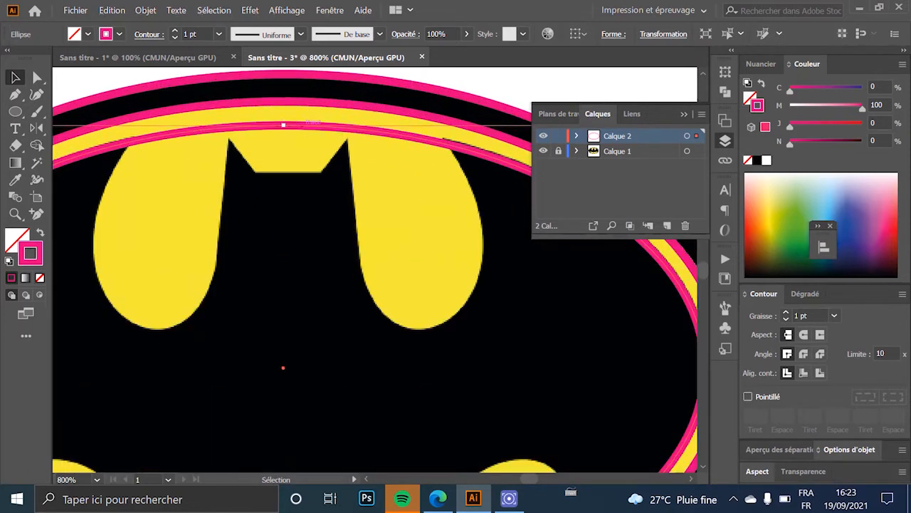
drag(283, 125, 284, 121)
scroll(295, 143, down, 2)
drag(295, 285, 281, 181)
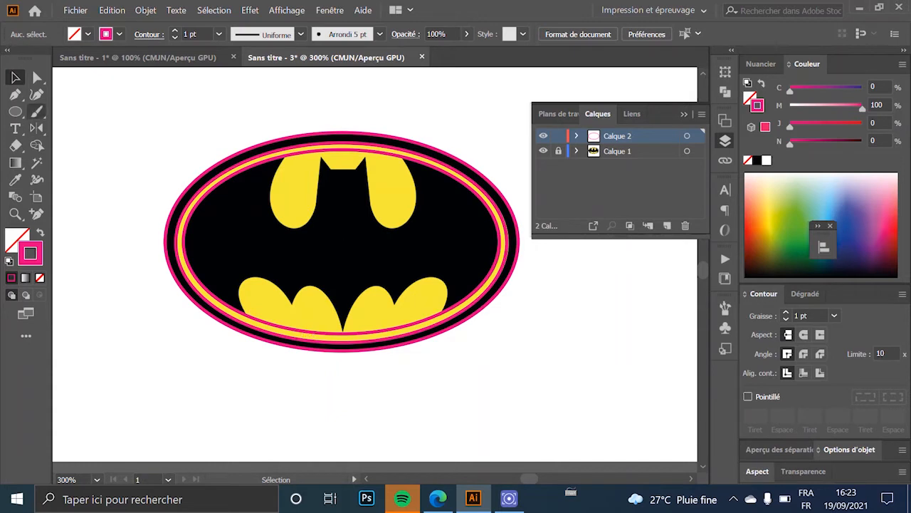
Step: Draw an upright ellipse over the lower-left outer yellow lobe, then tilt it counterclockwise and move it up to the lobe's top
scroll(234, 257, up, 2)
drag(233, 257, 176, 131)
mouse_move(188, 180)
mouse_down()
mouse_move(296, 345)
mouse_move(286, 340)
mouse_up()
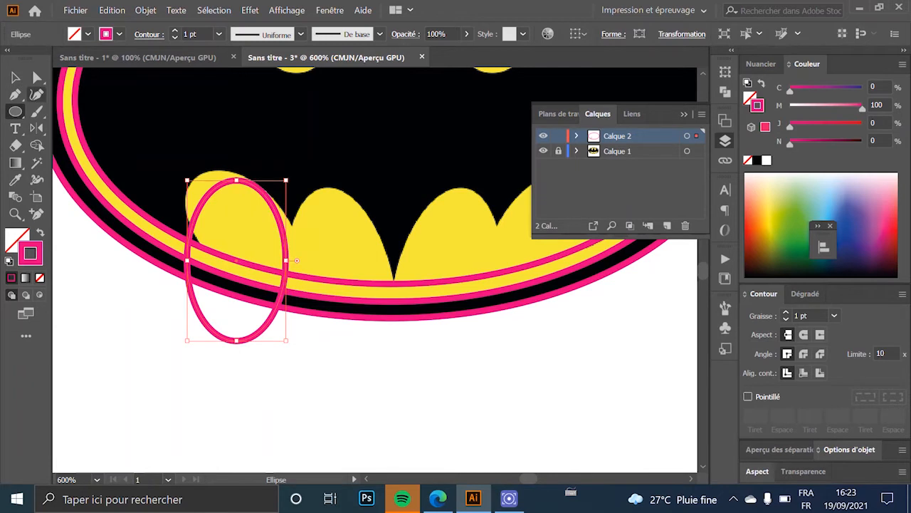
key(v)
scroll(296, 260, up, 1)
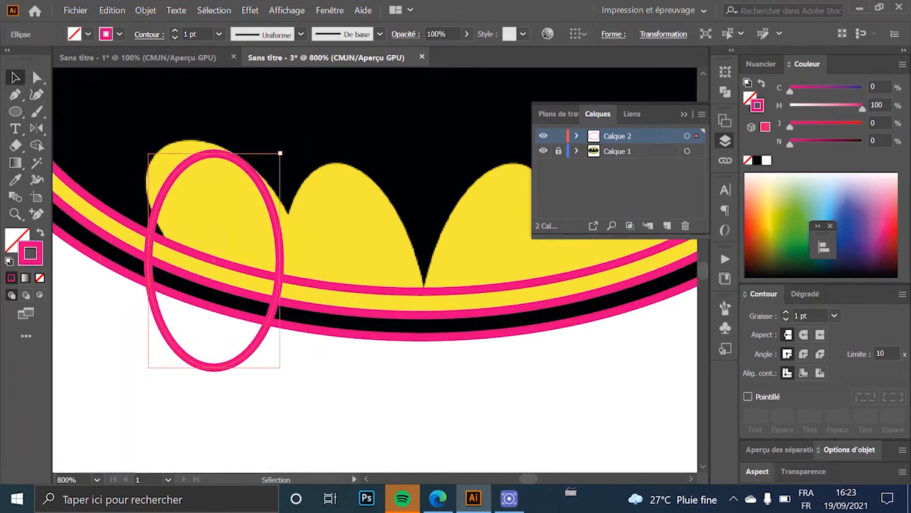
drag(283, 151, 242, 135)
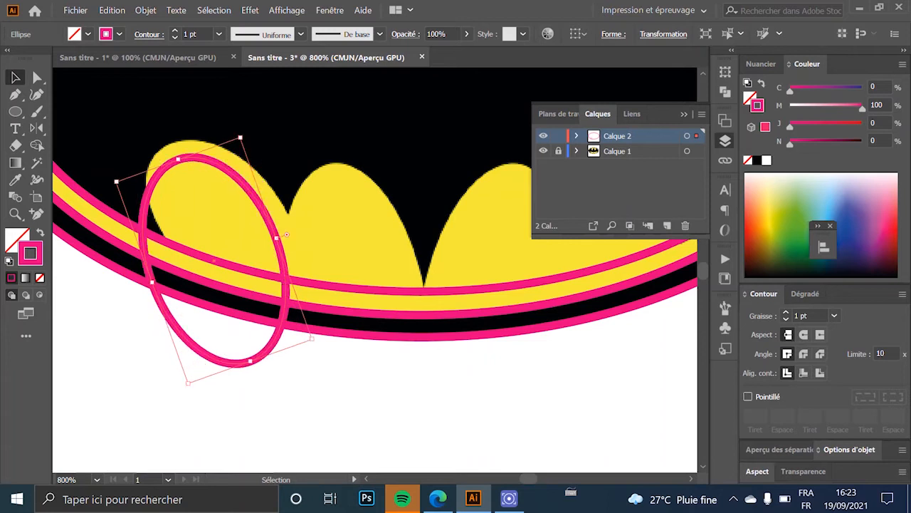
drag(250, 167, 249, 146)
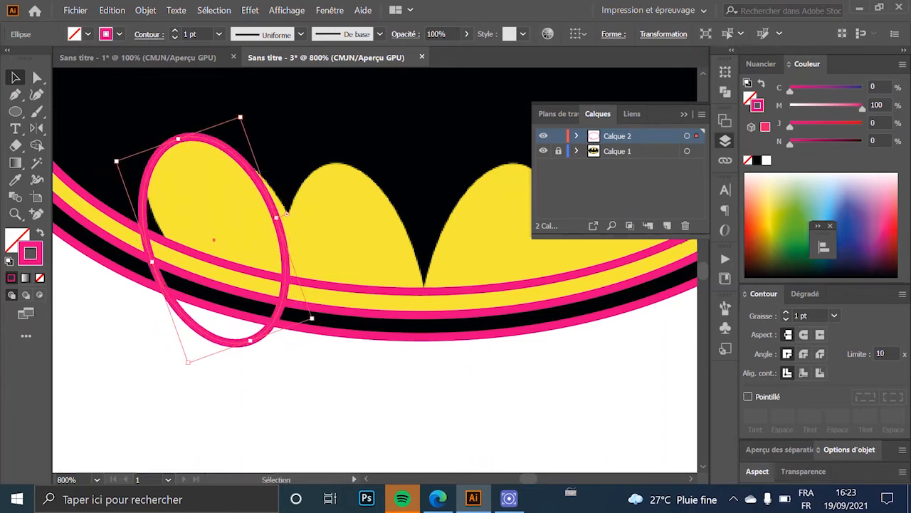
Step: Refine the tilted ellipse's rotation, position and width until it follows the curve of the lower-left outer lobe
drag(242, 114, 219, 111)
drag(262, 179, 270, 180)
drag(164, 273, 174, 268)
drag(228, 113, 222, 112)
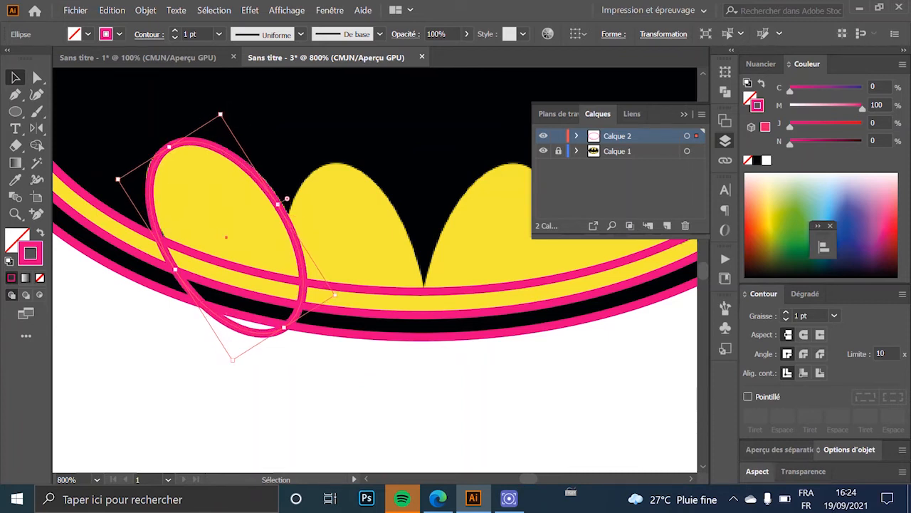
drag(174, 268, 178, 267)
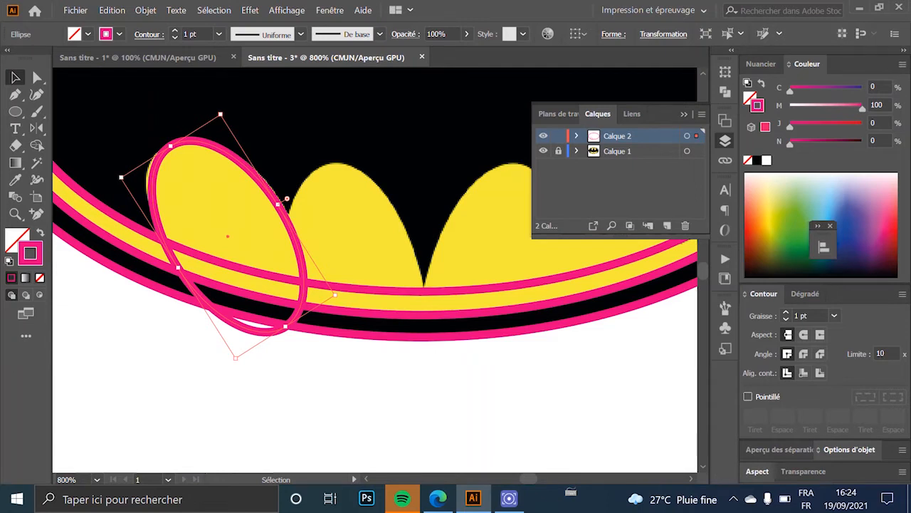
drag(222, 111, 218, 111)
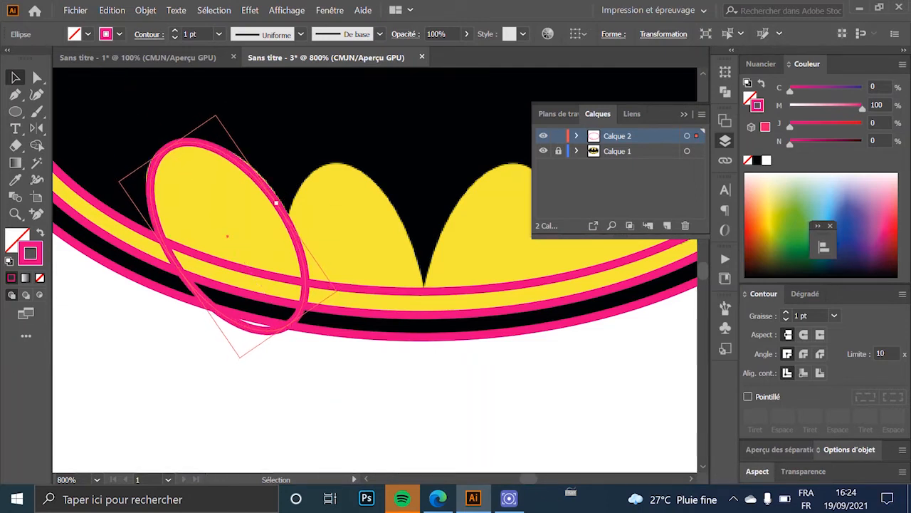
drag(277, 203, 278, 201)
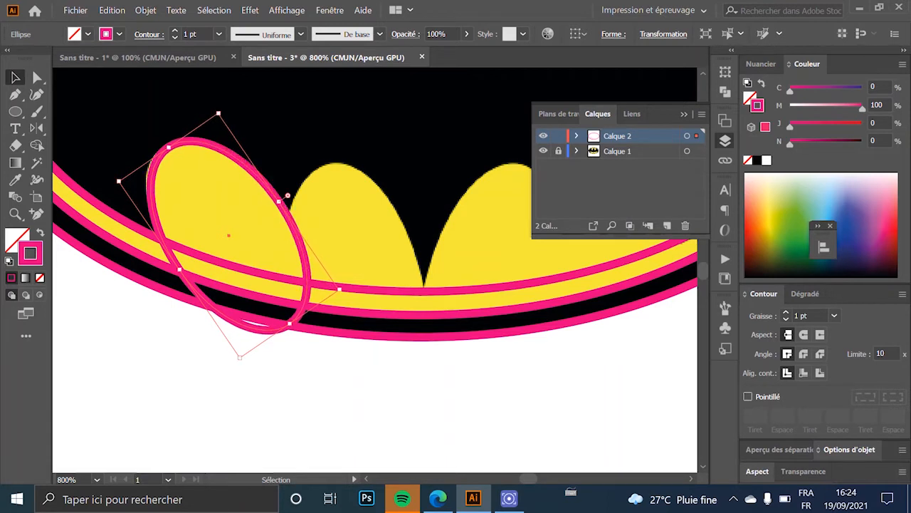
scroll(306, 205, down, 3)
scroll(276, 200, up, 3)
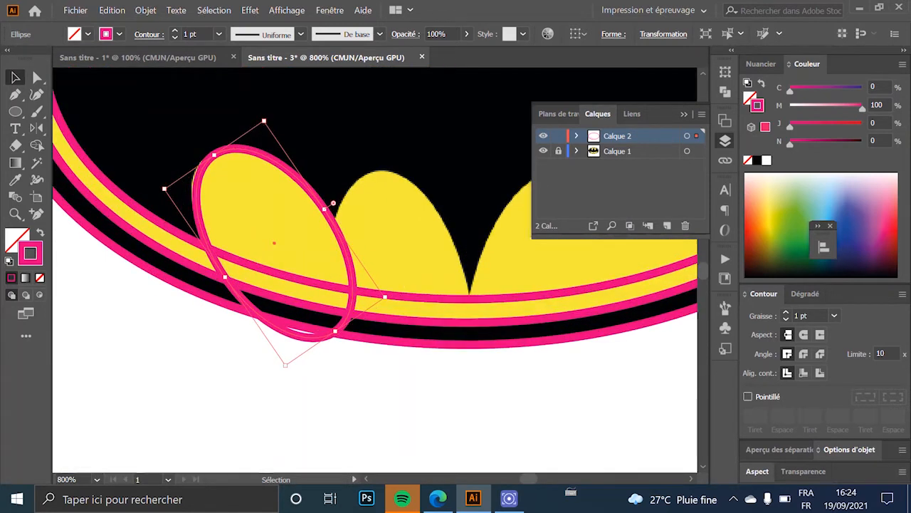
scroll(293, 259, down, 3)
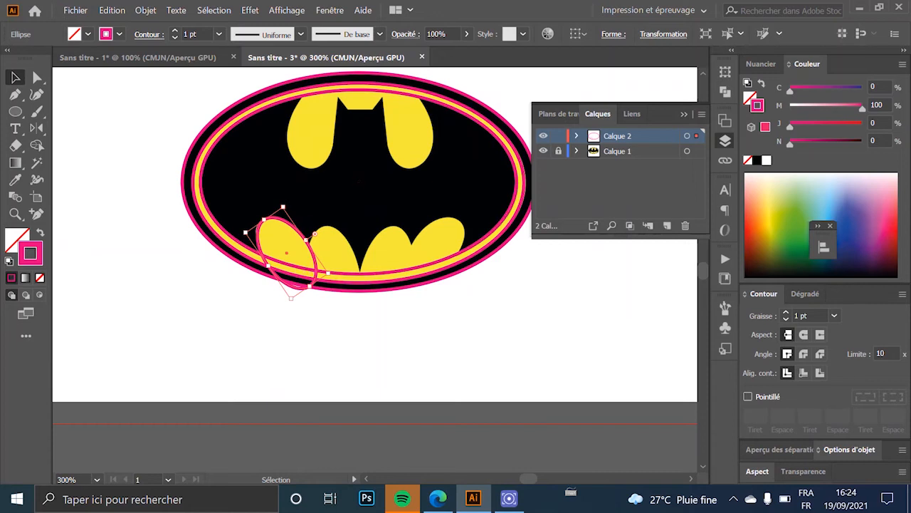
scroll(363, 278, up, 2)
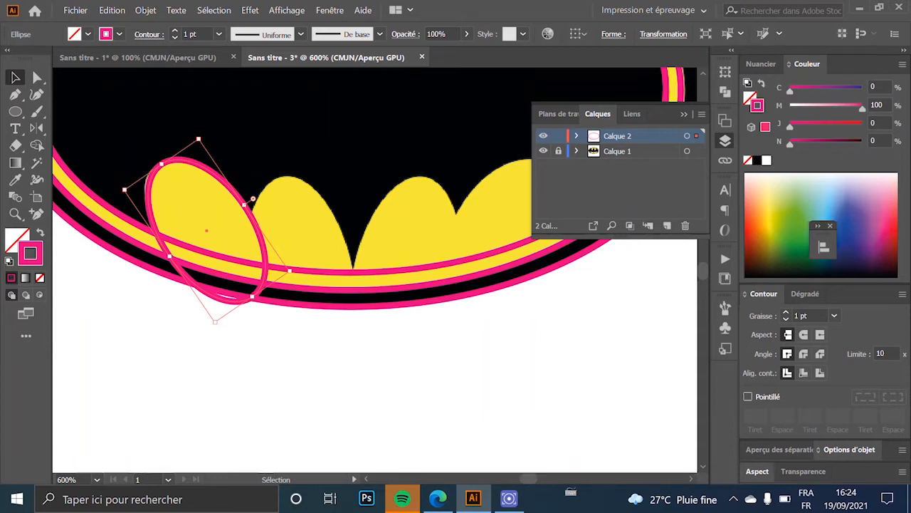
scroll(86, 176, down, 2)
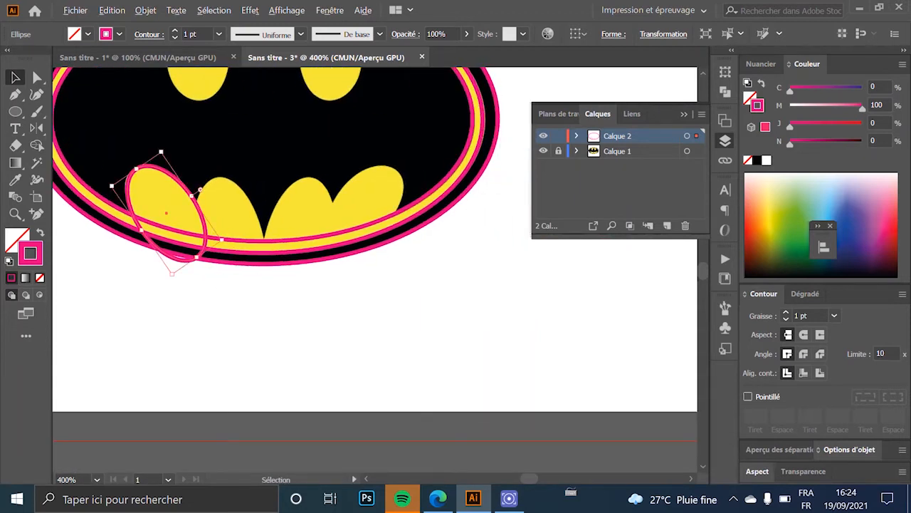
Step: Duplicate the tilted ellipse horizontally to the logo's right side and reflect the copy about the vertical axis
drag(171, 244, 455, 242)
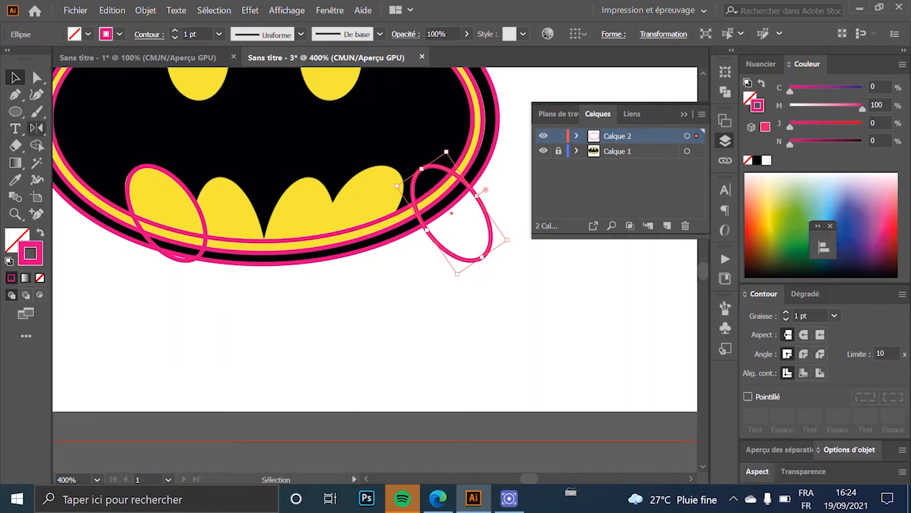
double_click(36, 128)
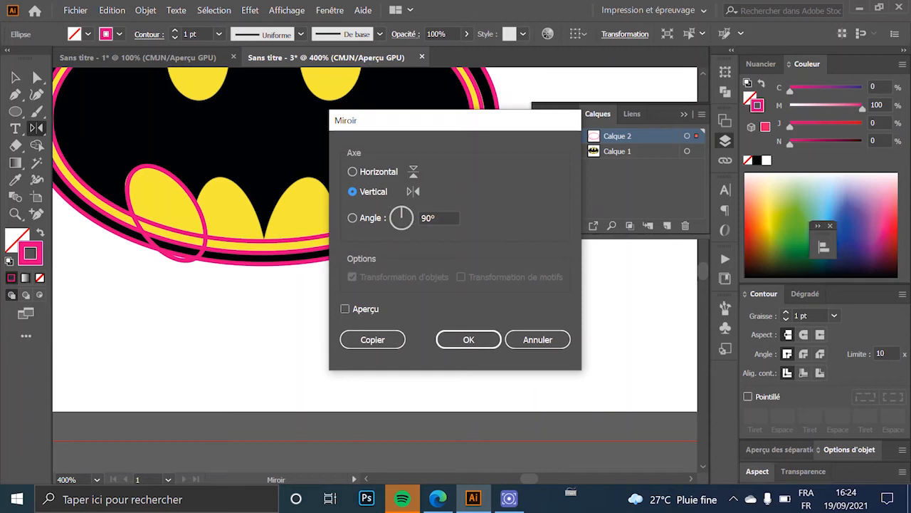
click(468, 340)
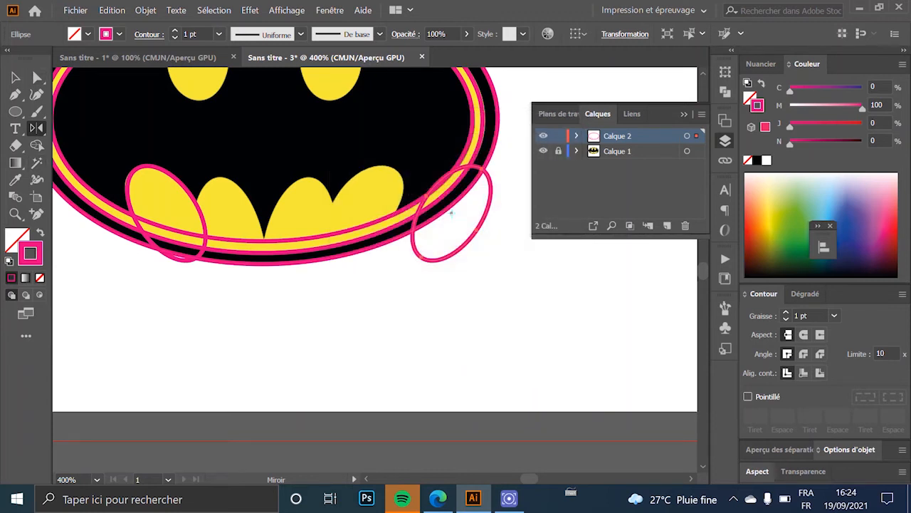
Step: Move the mirrored ellipse onto the lower-right outer yellow lobe and deselect it
key(v)
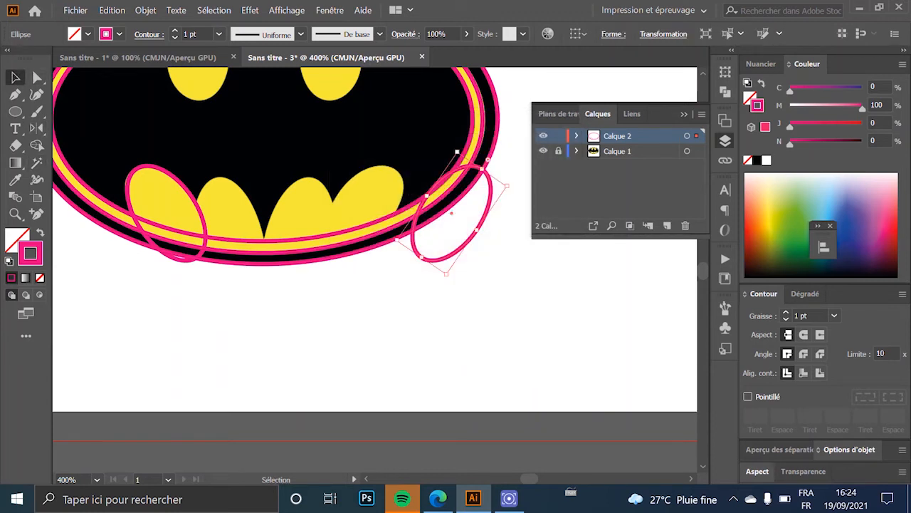
drag(451, 212, 362, 213)
key(ctrl+plus)
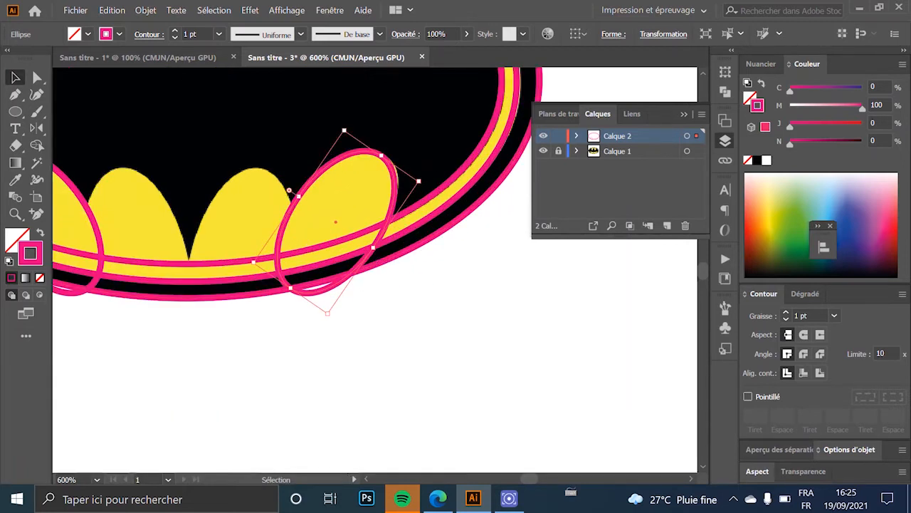
key(ctrl+shift+a)
key(ctrl+minus)
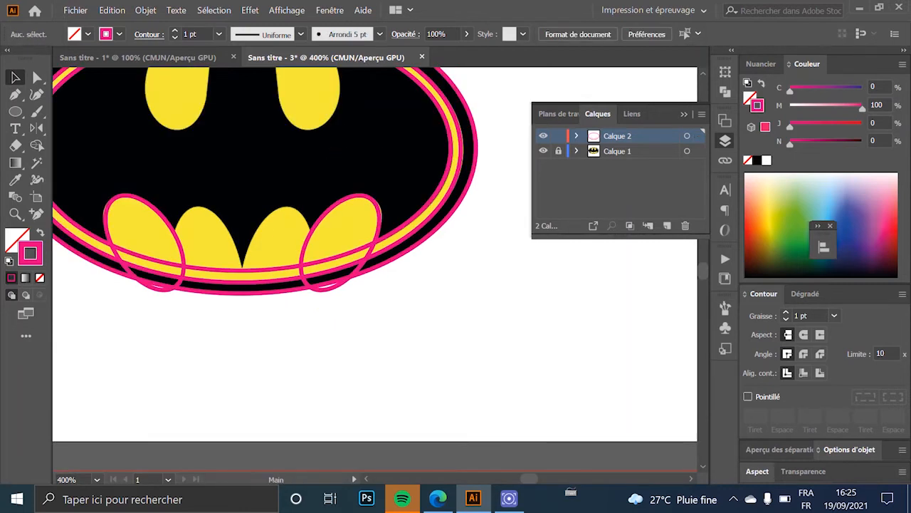
Step: Draw a tall, narrow ellipse over the lower-left inner yellow lobe, extending below the logo
scroll(356, 277, down, 2)
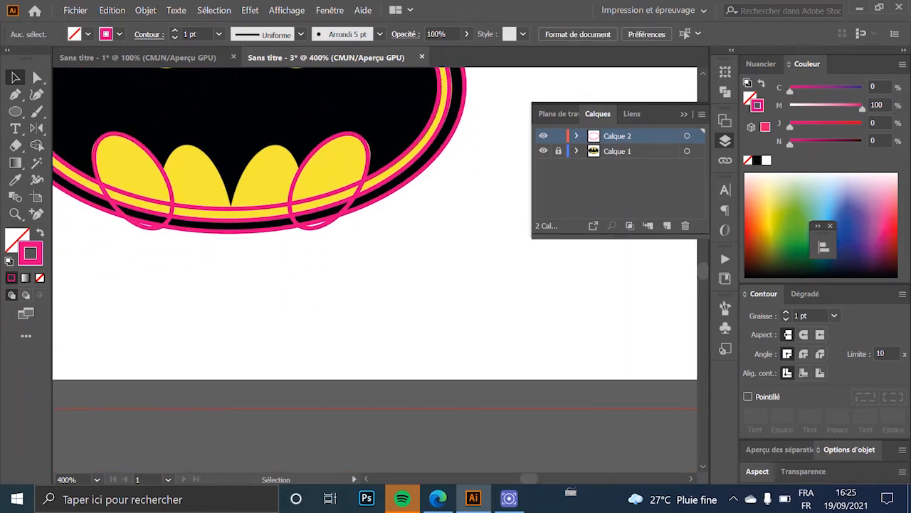
key(b)
drag(171, 159, 228, 292)
key(v)
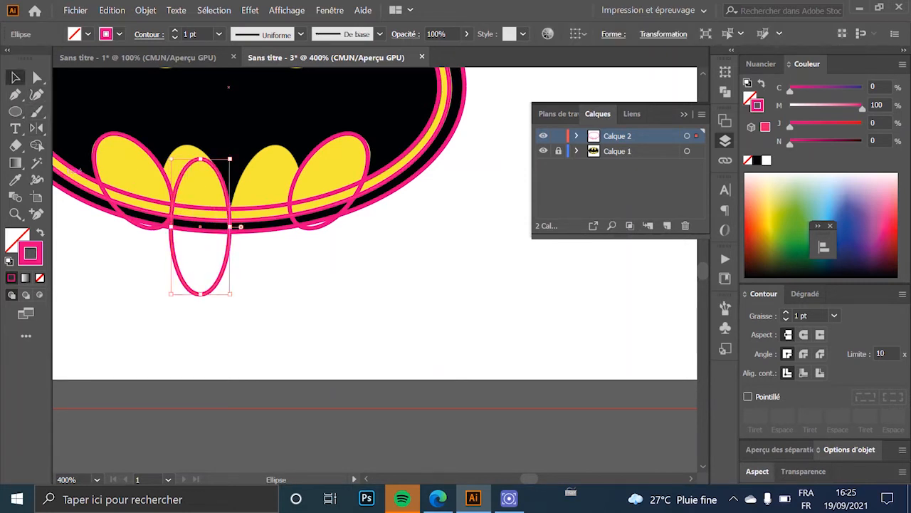
scroll(142, 120, up, 2)
scroll(181, 242, down, 2)
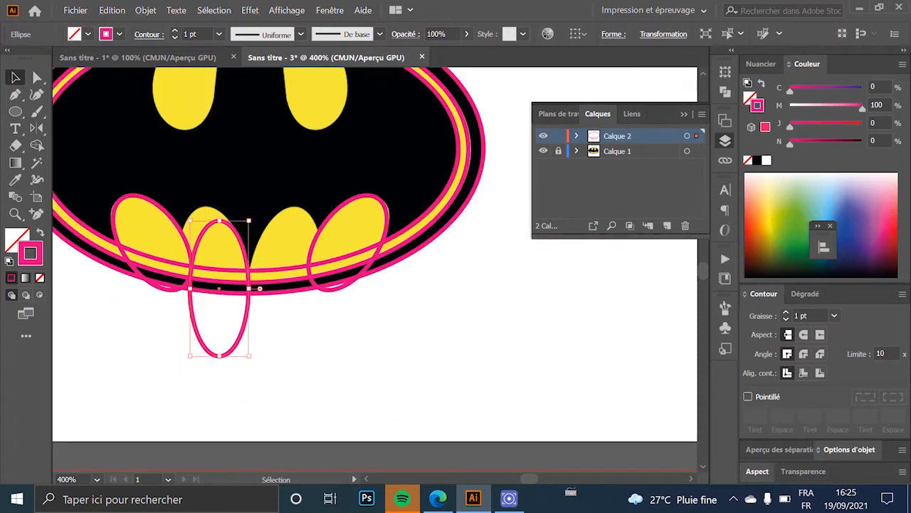
Step: Widen the narrow ellipse on its left side and raise its top to the peak of the inner lobe
drag(190, 288, 183, 289)
scroll(205, 199, up, 3)
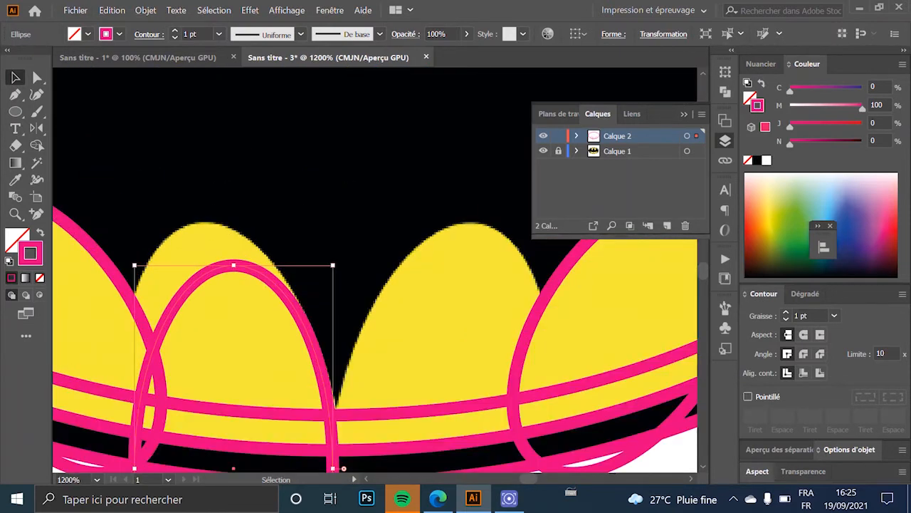
drag(233, 265, 240, 232)
scroll(246, 235, down, 2)
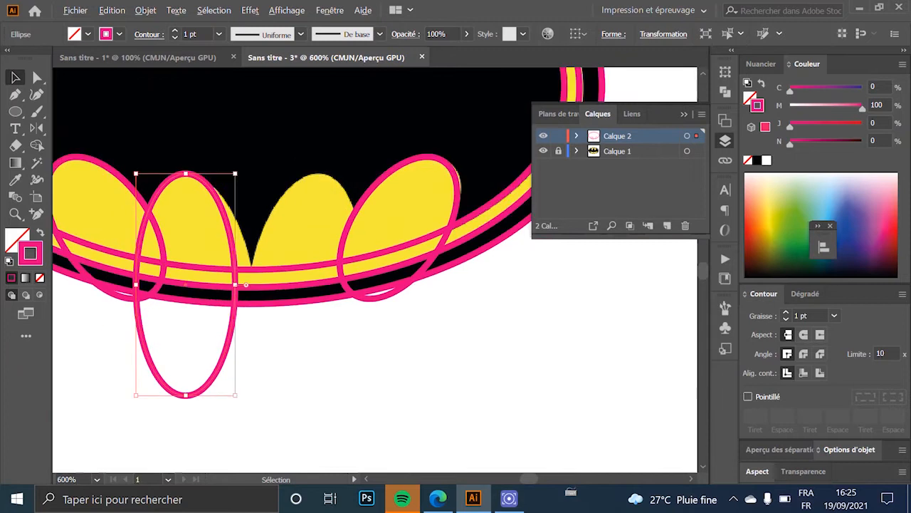
Step: Enlarge the narrow ellipse toward the lower right and tilt it slightly counterclockwise to follow the inner lobe's curve
drag(234, 395, 250, 411)
drag(253, 169, 247, 166)
scroll(242, 182, down, 2)
scroll(246, 192, up, 2)
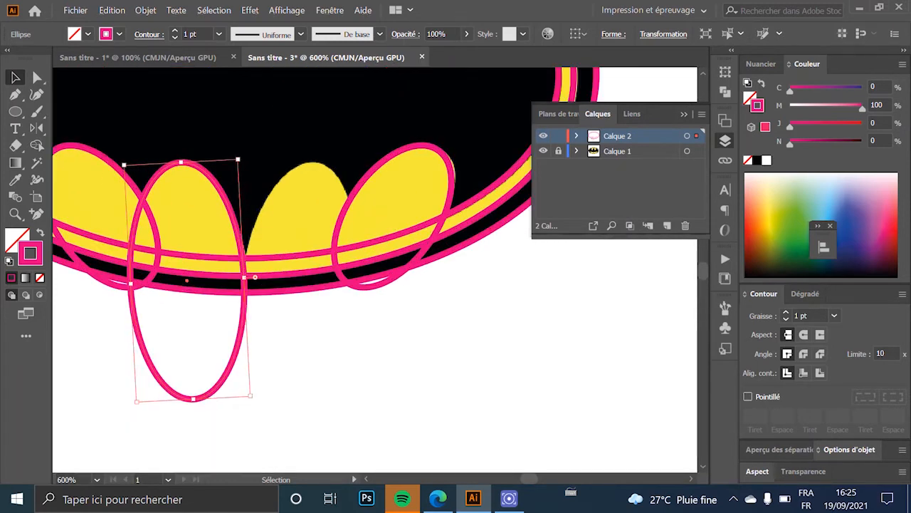
Step: Copy the lower-left inner ellipse to the right over the neighbouring inner lobe and mirror the copy
scroll(245, 191, down, 2)
scroll(238, 191, up, 2)
scroll(239, 191, down, 1)
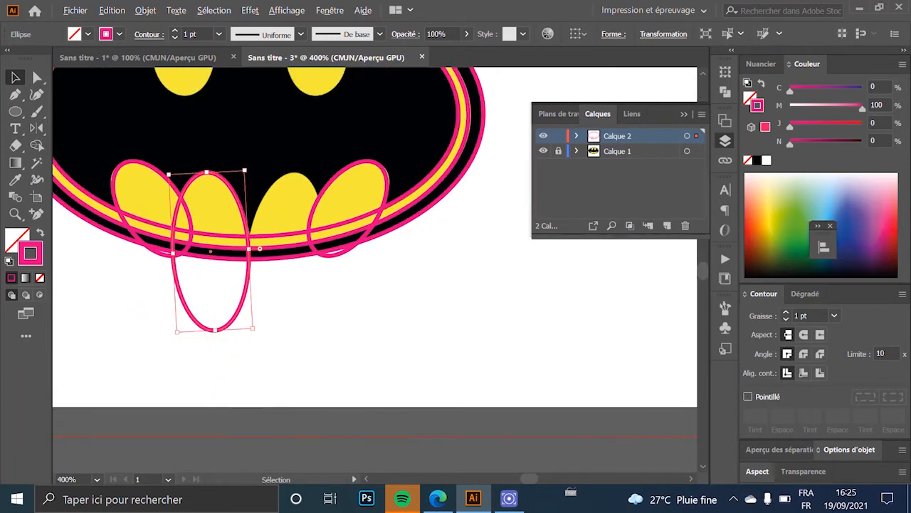
drag(242, 202, 304, 203)
key(ctrl+z)
drag(244, 213, 329, 214)
key(o)
key(Return)
key(Return)
key(v)
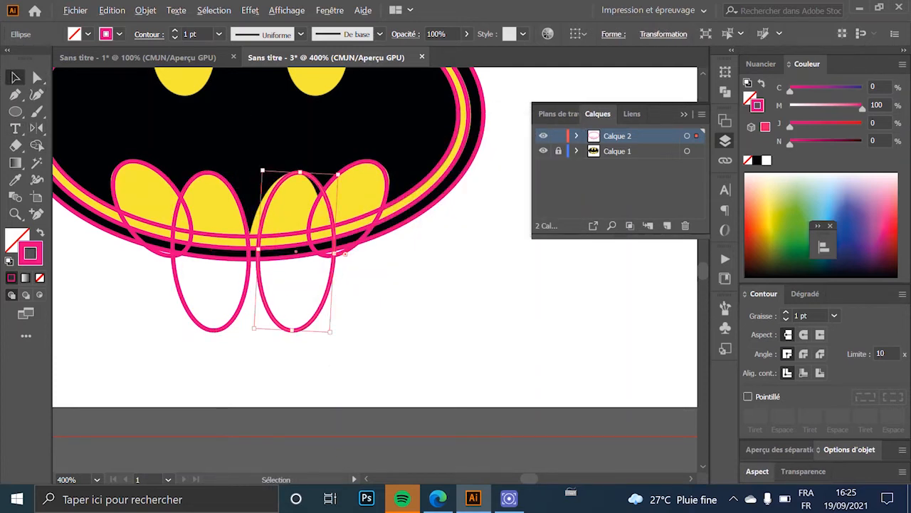
Step: Shift the mirrored copy left so it touches the original ellipse and fits the lower-right inner lobe
scroll(227, 171, up, 2)
drag(296, 279, 278, 279)
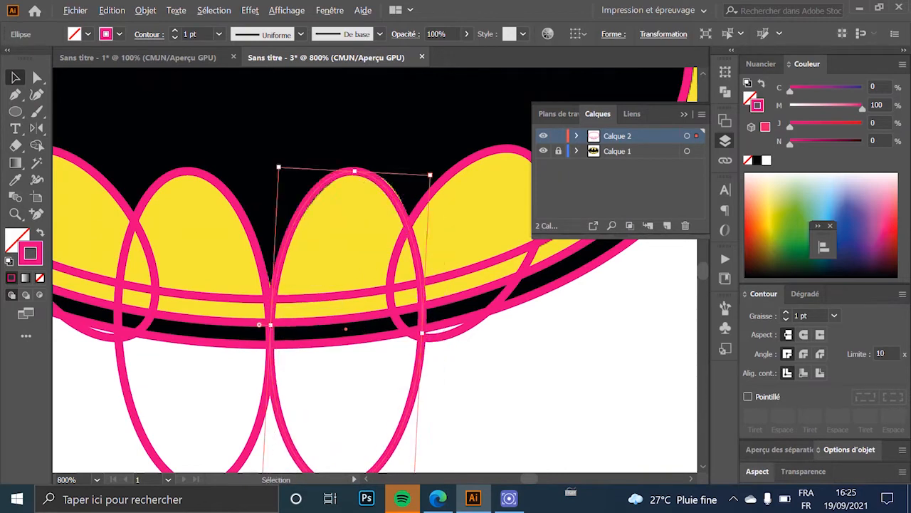
scroll(277, 279, down, 1)
scroll(285, 277, up, 2)
scroll(327, 252, down, 1)
Step: Widen the lower-left inner ellipse slightly on its right side and delete its mirrored copy
click(330, 254)
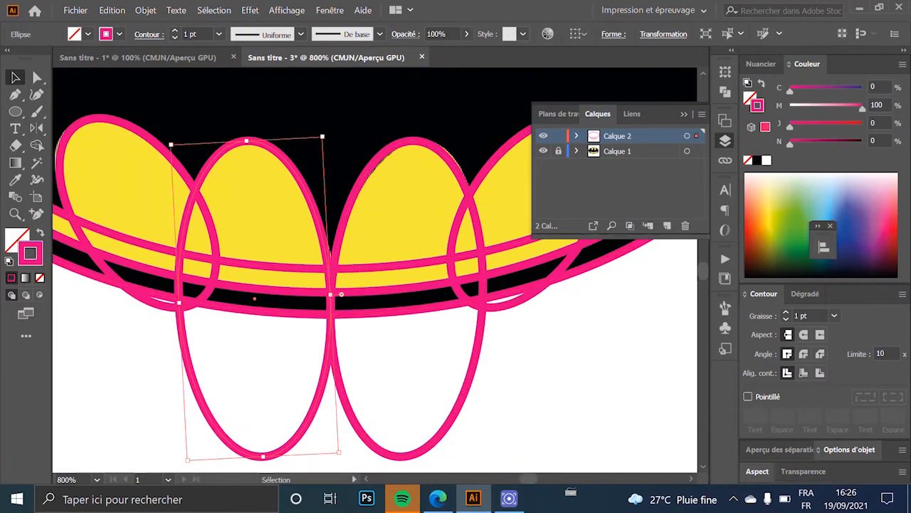
drag(330, 295, 335, 294)
click(418, 141)
key(Delete)
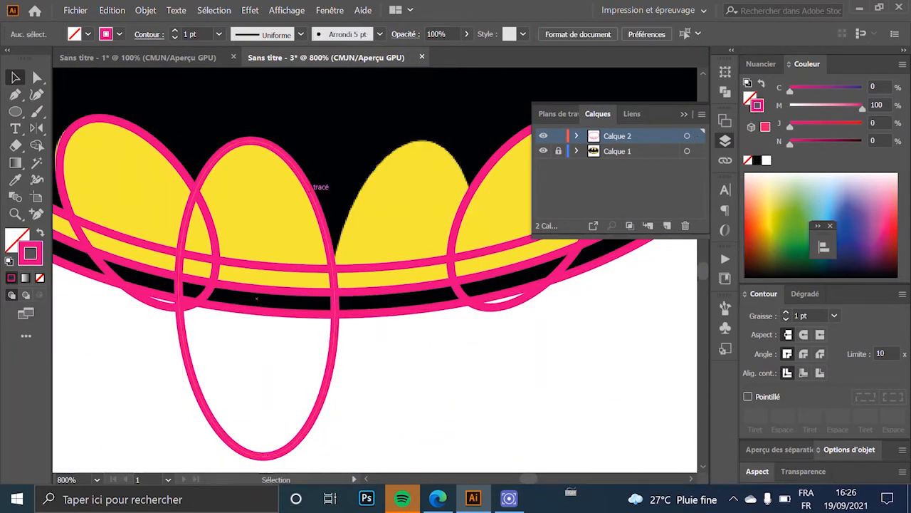
Step: Duplicate the widened ellipse, mirror the copy, fit it over the lower-right inner lobe and deselect it
drag(310, 191, 478, 190)
double_click(37, 129)
key(Return)
key(v)
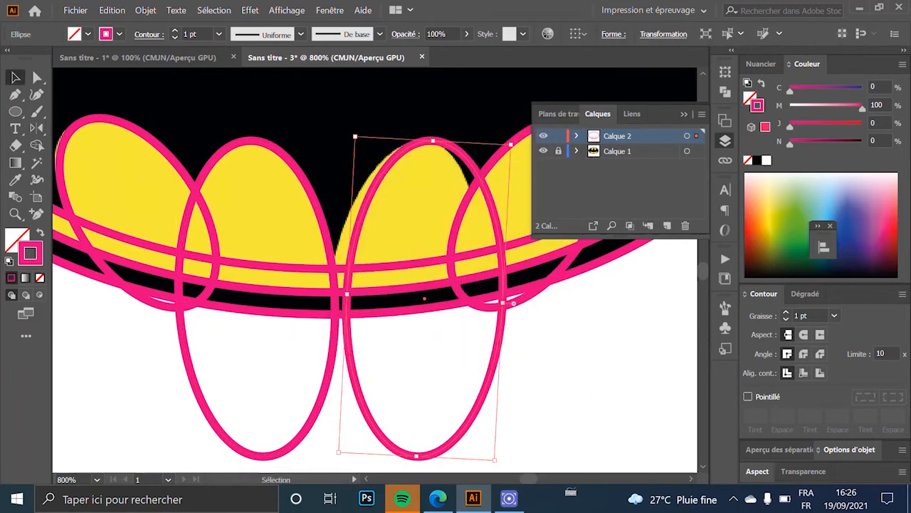
drag(373, 185, 356, 185)
scroll(356, 185, down, 1)
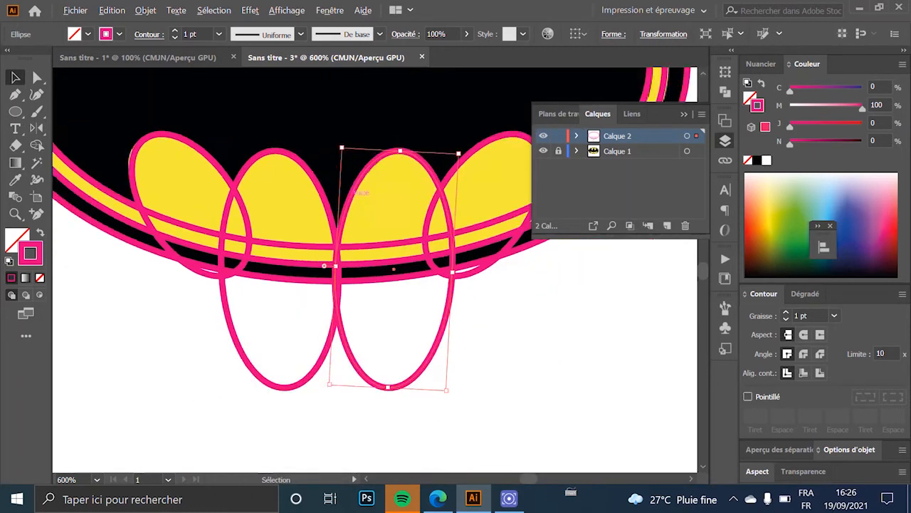
scroll(289, 252, down, 4)
click(371, 292)
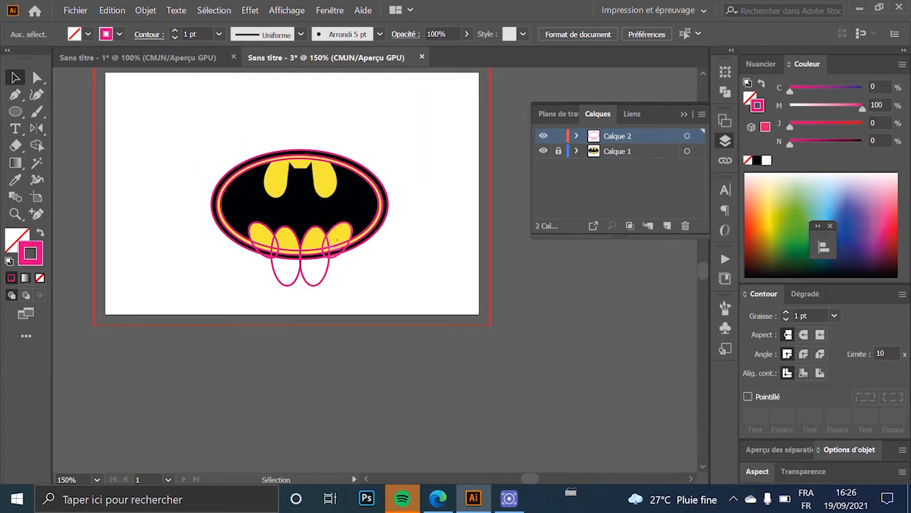
Step: Draw a tall ellipse over the upper-left yellow lobe of the logo
scroll(301, 165, up, 3)
click(15, 111)
mouse_move(193, 122)
mouse_down()
mouse_move(296, 277)
mouse_move(272, 251)
mouse_up()
Step: Tilt the new ellipse clockwise and reshape it to follow the outer curve of the upper-left lobe
click(15, 77)
mouse_move(276, 117)
mouse_down()
mouse_move(291, 127)
mouse_move(284, 121)
mouse_up()
drag(194, 181, 207, 185)
drag(284, 124, 295, 134)
drag(208, 176, 211, 175)
drag(218, 247, 189, 251)
scroll(218, 244, up, 1)
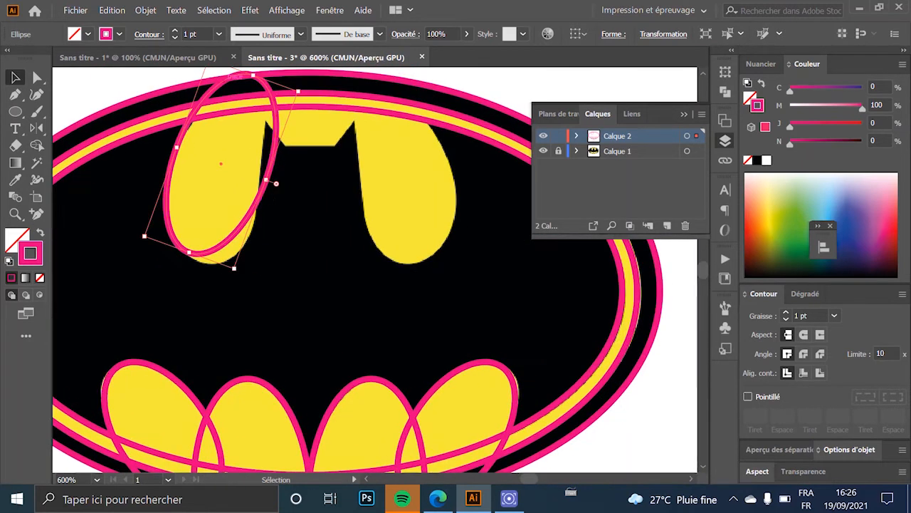
Step: Draw a second, upright ellipse along the inner and lower edge of the upper-left lobe and widen it on its left side
scroll(267, 171, down, 2)
drag(267, 172, 272, 279)
scroll(195, 158, up, 2)
click(15, 111)
key(v)
scroll(225, 268, up, 2)
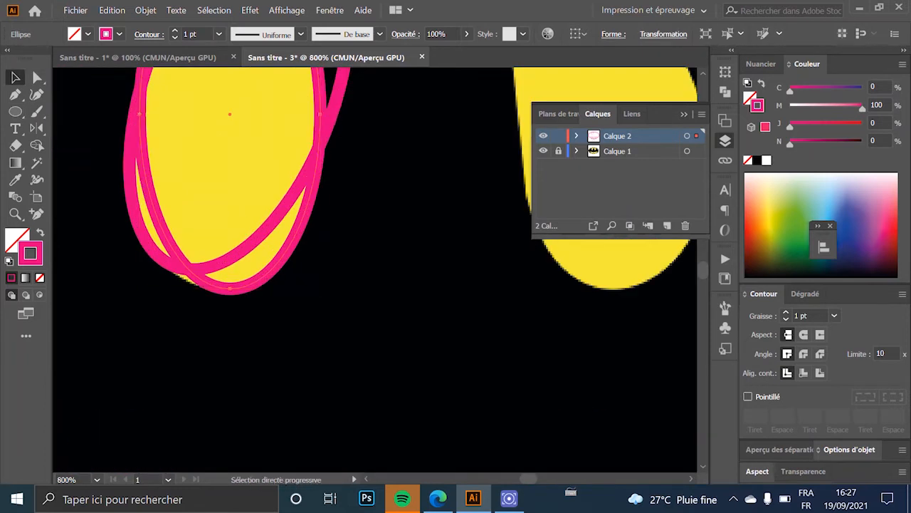
drag(136, 114, 113, 114)
scroll(171, 271, down, 3)
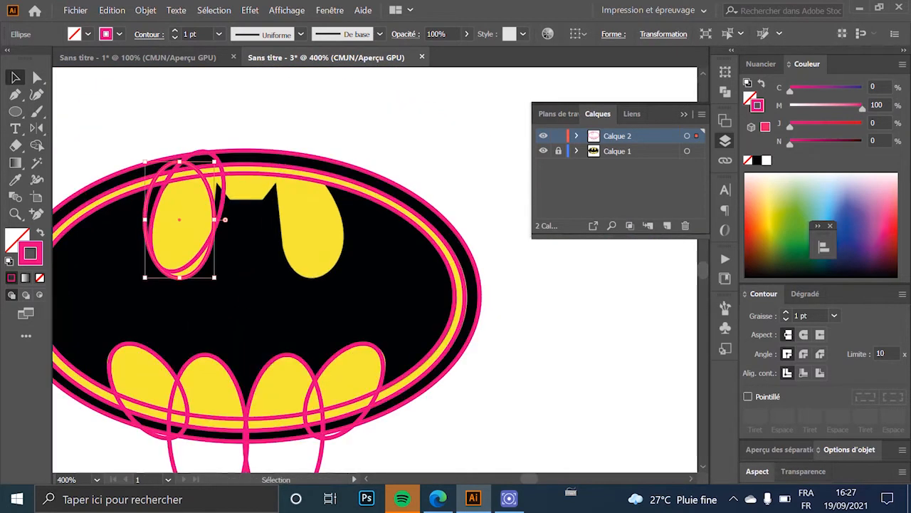
Step: Copy both upper-left ellipses together onto the upper-right lobe and mirror the copies
click(223, 189)
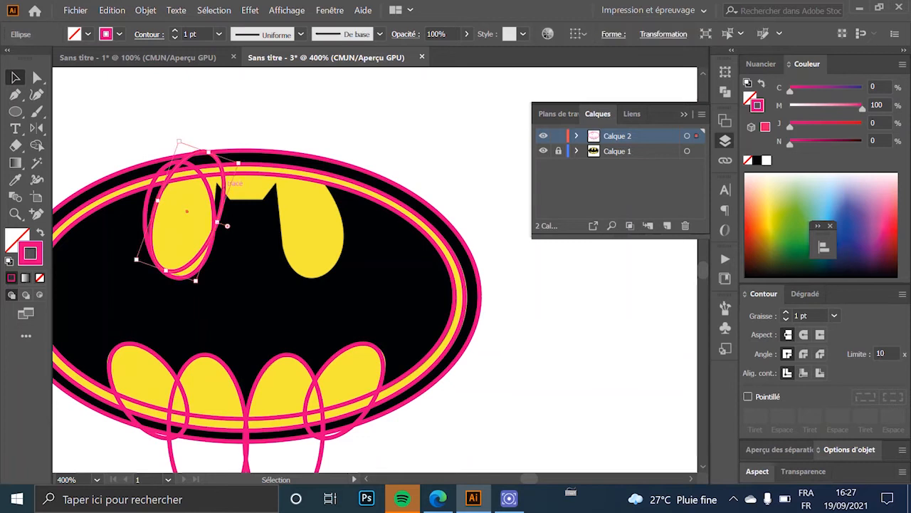
shift+click(216, 194)
drag(215, 194, 334, 194)
double_click(36, 128)
key(Return)
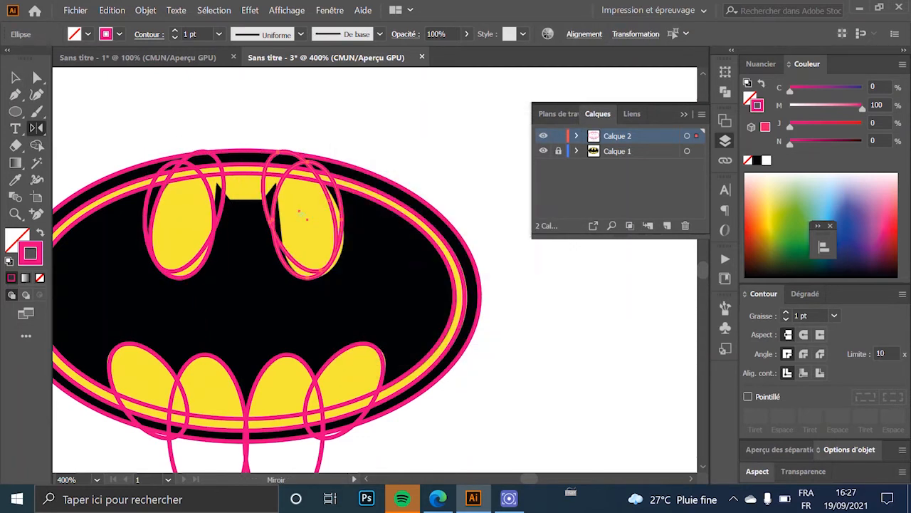
Step: Shift the mirrored pair of ellipses slightly right to fit the upper-right yellow lobe
key(v)
scroll(362, 244, up, 3)
drag(273, 261, 288, 262)
scroll(229, 278, down, 3)
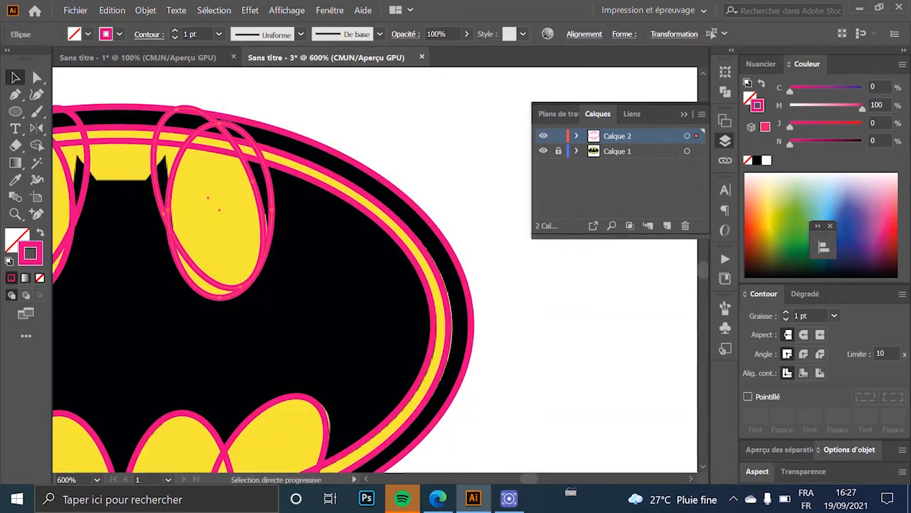
scroll(226, 217, down, 2)
scroll(227, 217, up, 2)
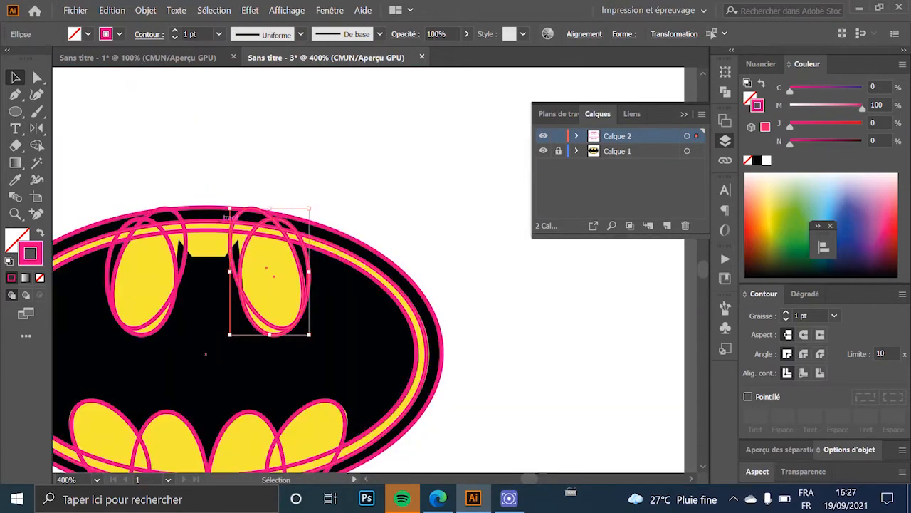
Step: Start a Pen path at the bat's left ear tip, going down, straight across the head and up to the right ear tip
scroll(188, 273, up, 2)
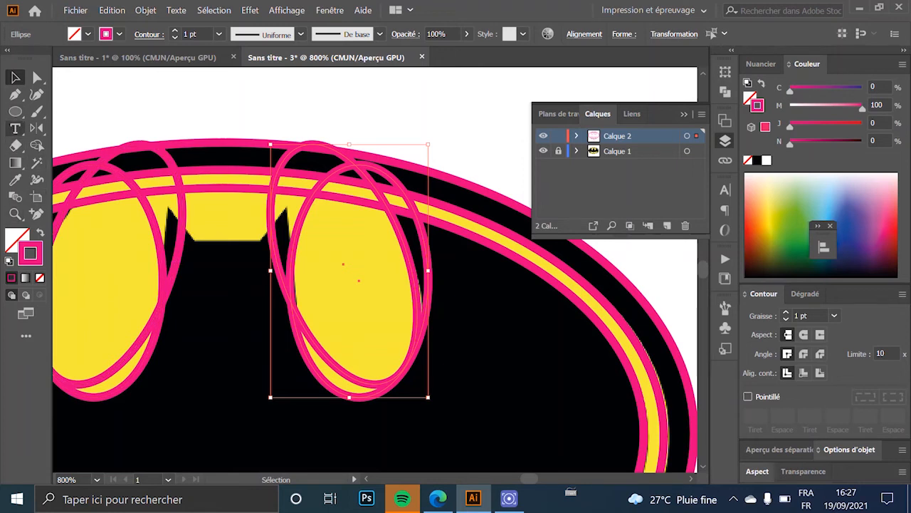
key(p)
scroll(188, 250, up, 1)
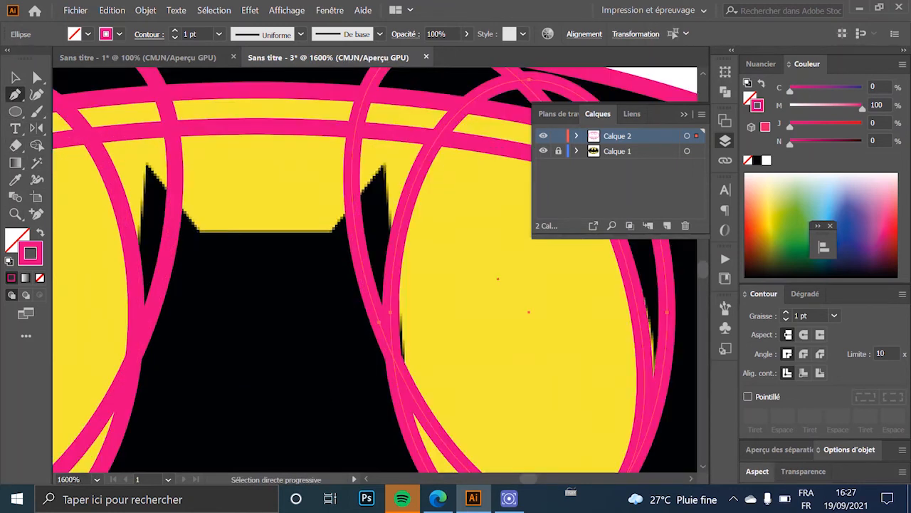
click(144, 162)
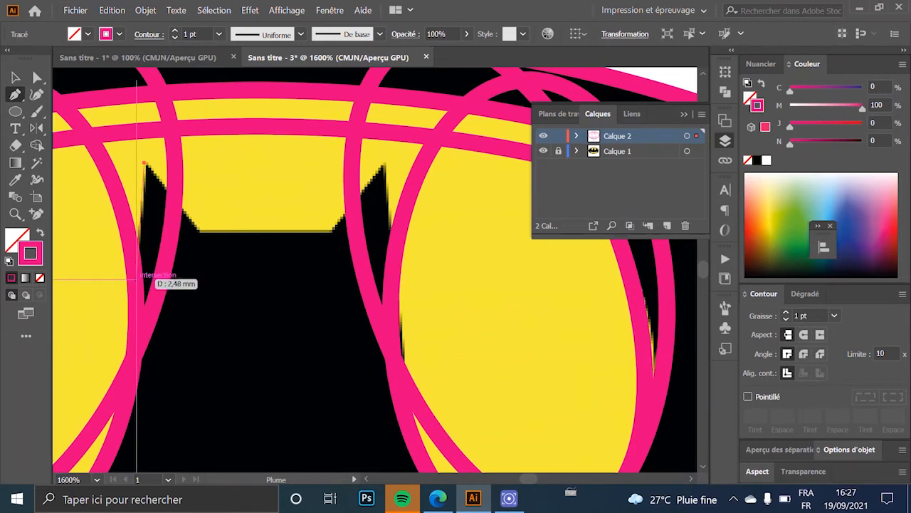
click(137, 278)
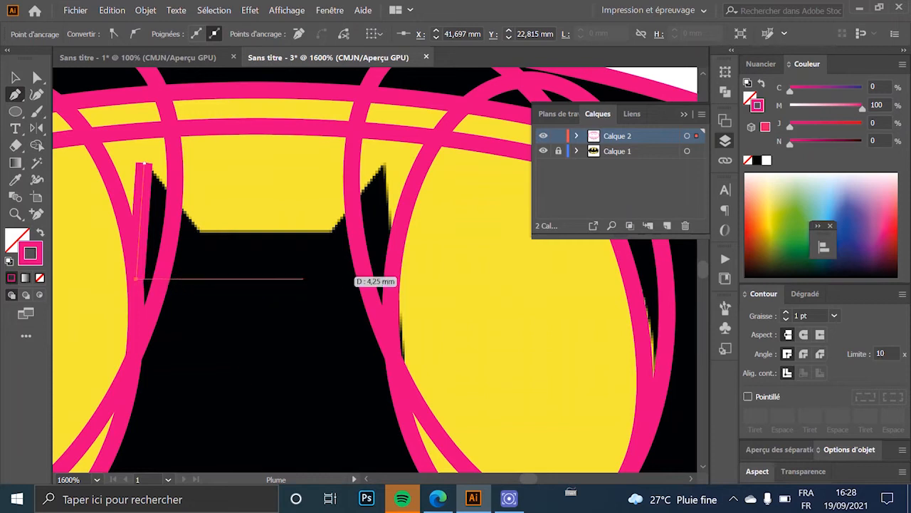
click(395, 279)
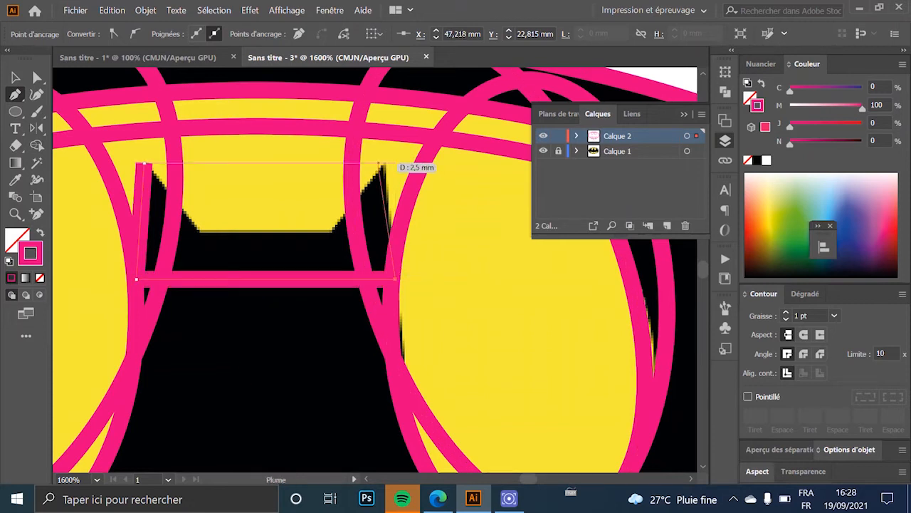
click(385, 167)
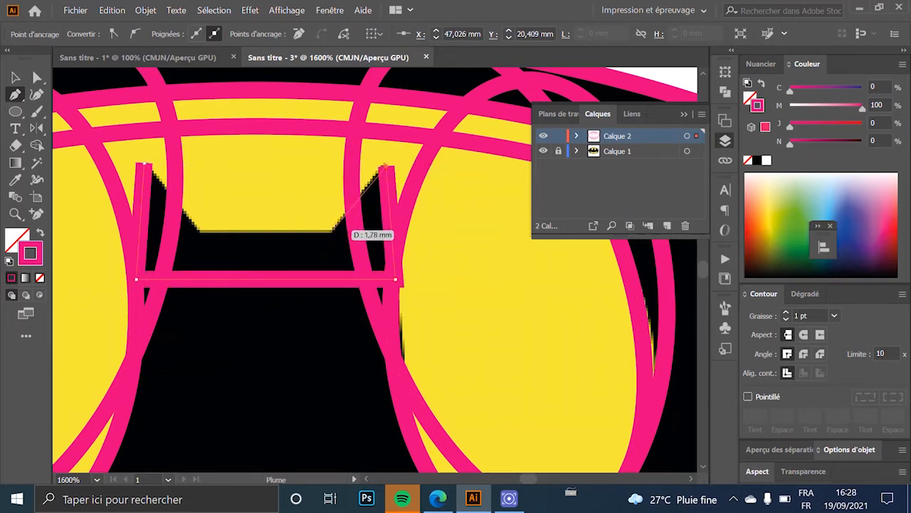
Step: Complete the path along the flat top of the head back to the left ear tip and deselect it
click(330, 226)
click(202, 228)
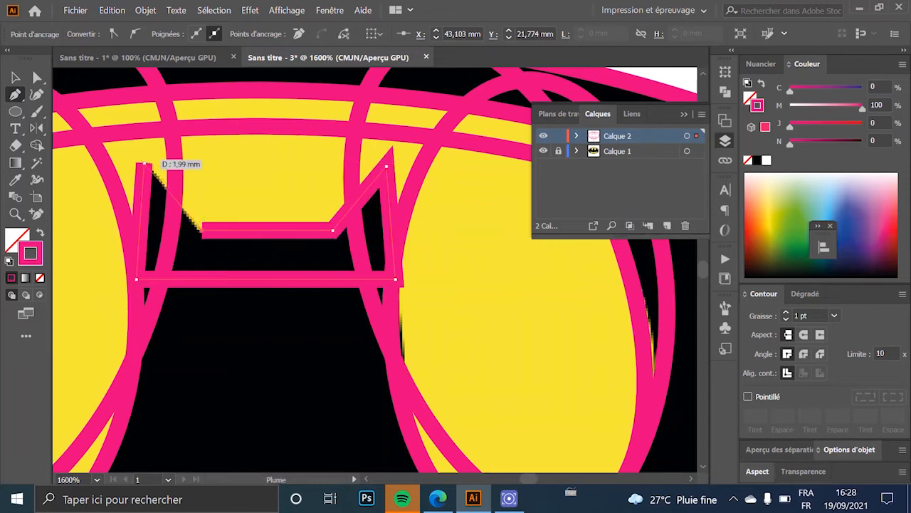
click(146, 164)
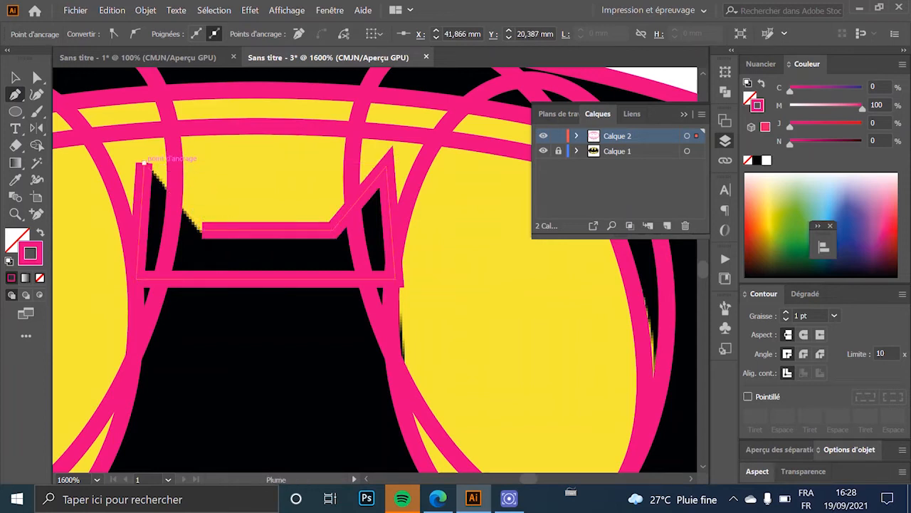
scroll(203, 225, down, 8)
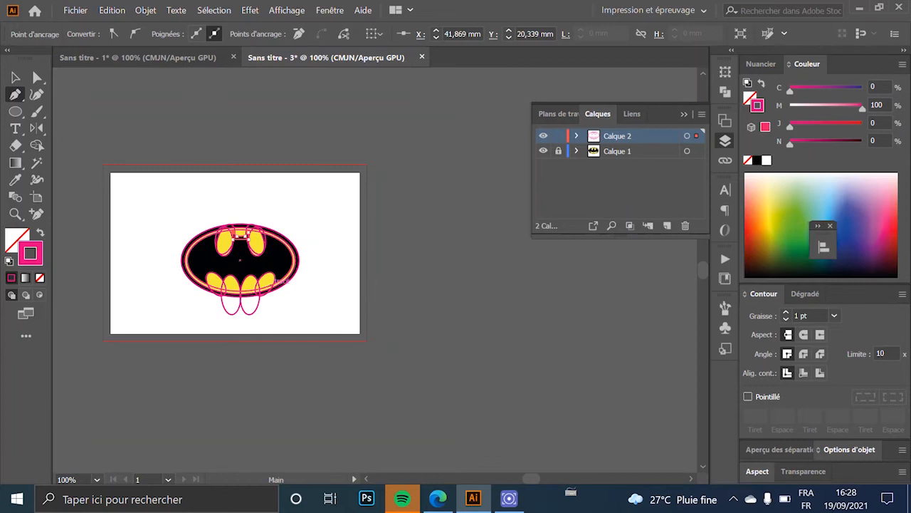
drag(276, 283, 279, 242)
click(180, 170)
scroll(179, 170, up, 2)
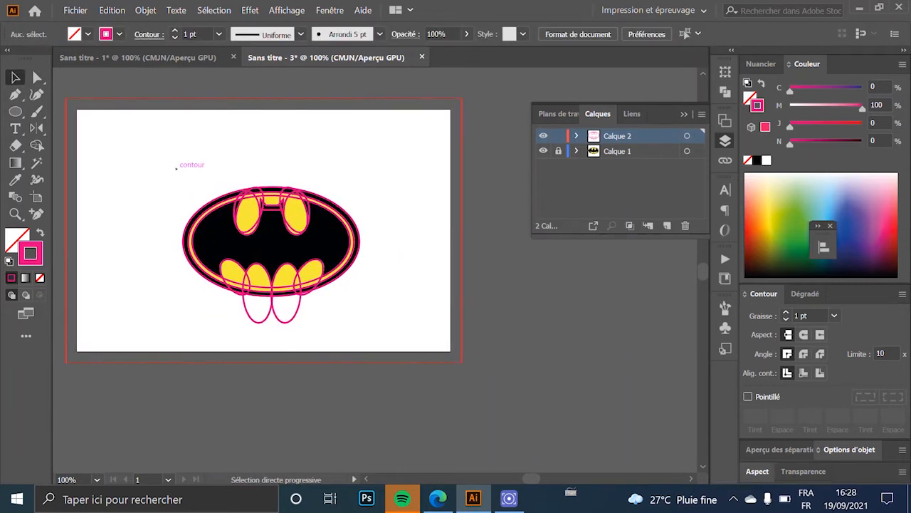
drag(179, 170, 161, 145)
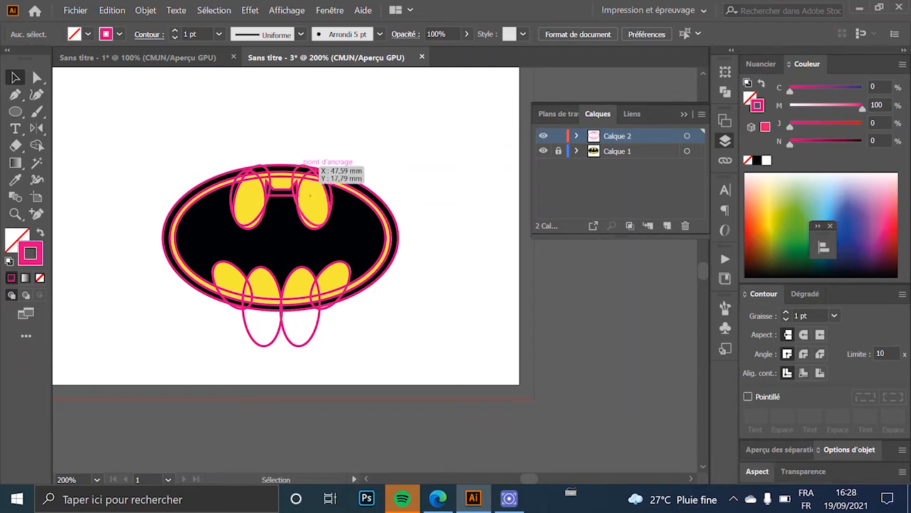
Step: Duplicate all the traced shapes in place onto a new layer, keeping Calque 2 locked as a backup
key(ctrl+a)
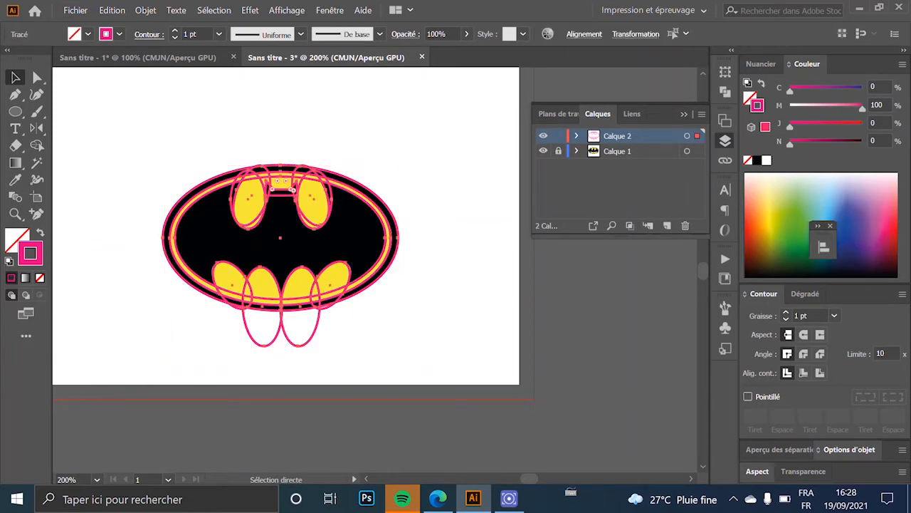
key(v)
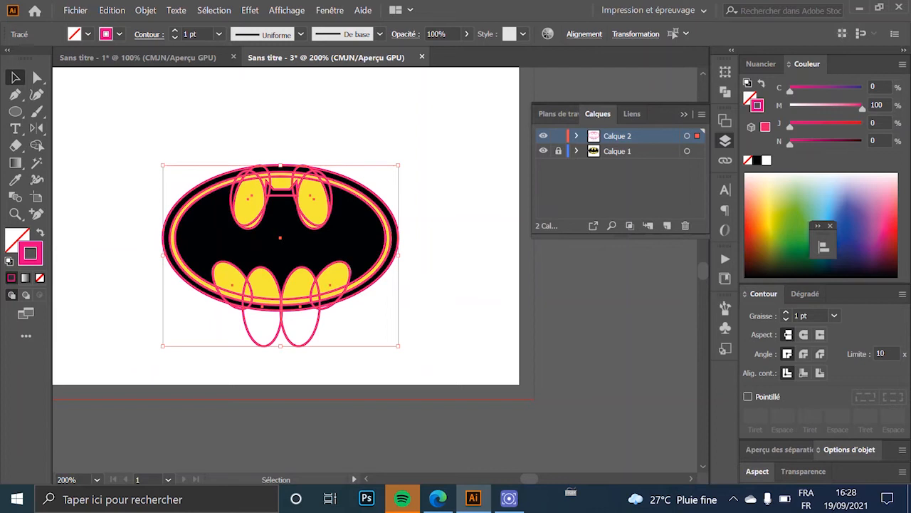
click(559, 136)
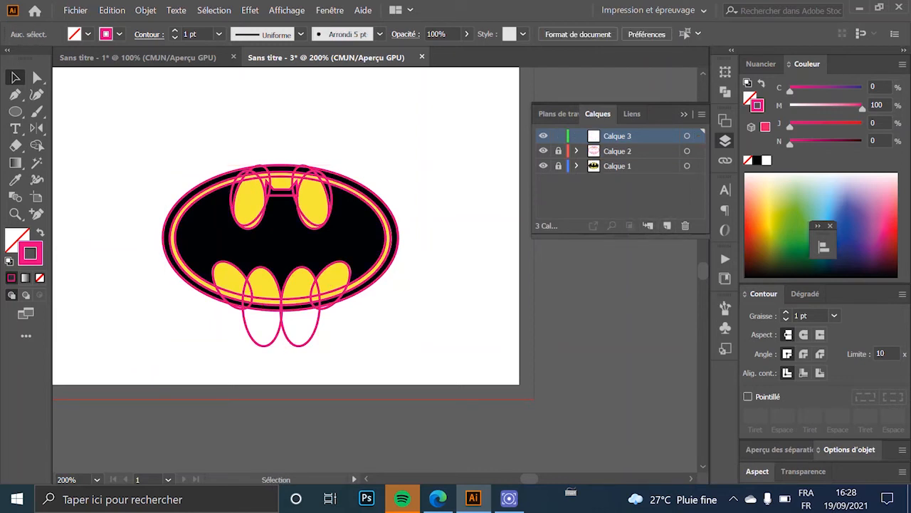
key(ctrl+a)
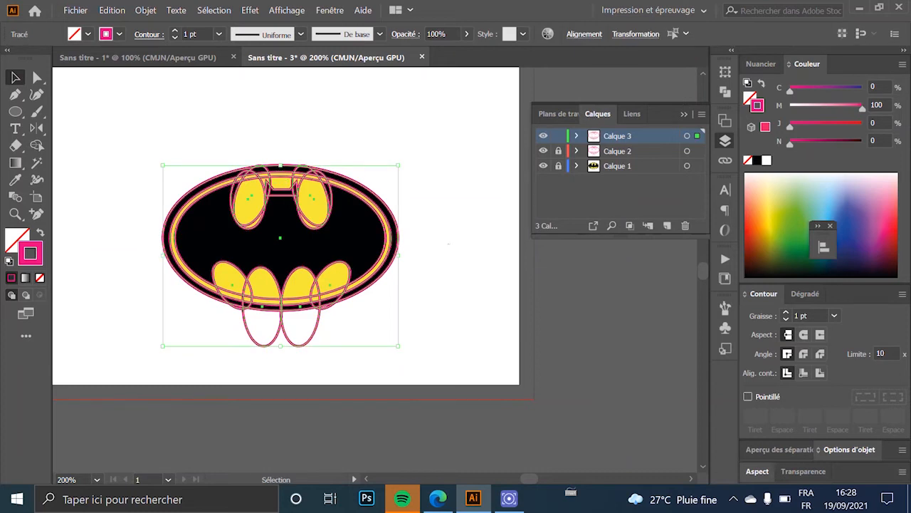
key(ctrl+shift+a)
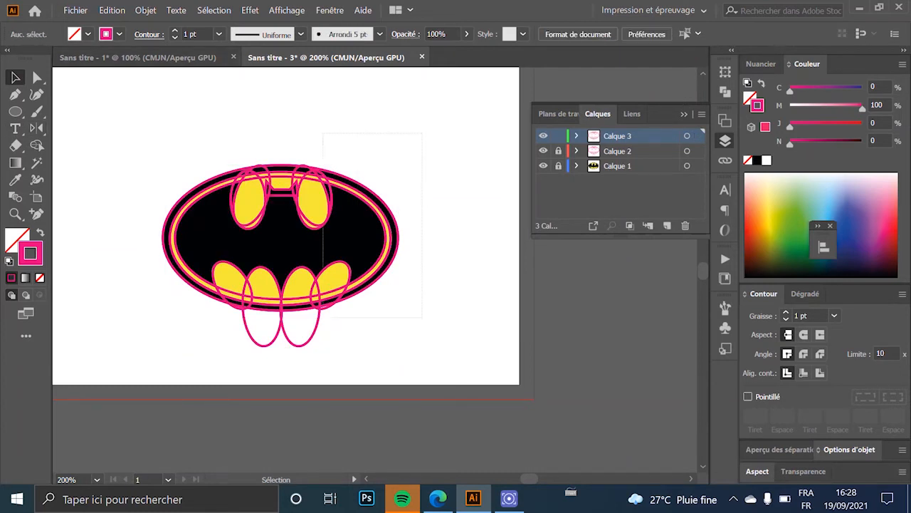
Step: Select all the traced shapes on Calque 3 and activate the Shape Builder tool for them
key(ctrl+a)
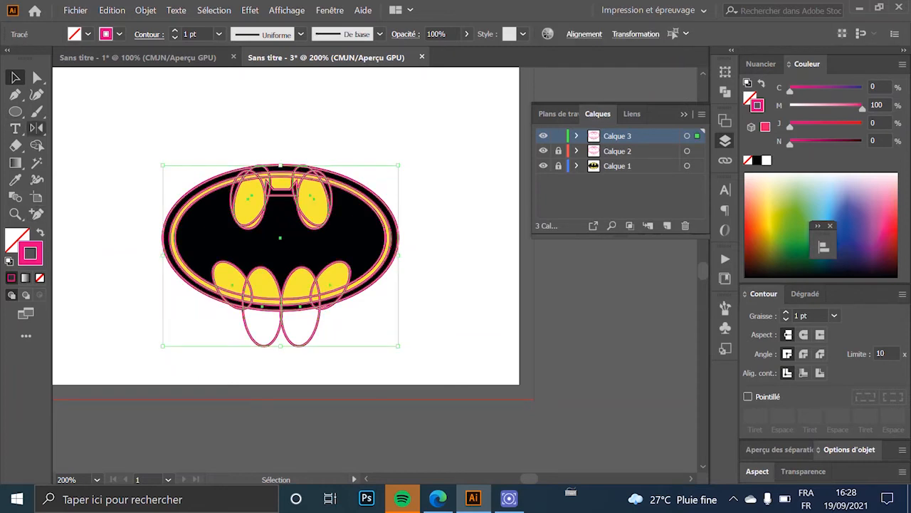
click(36, 145)
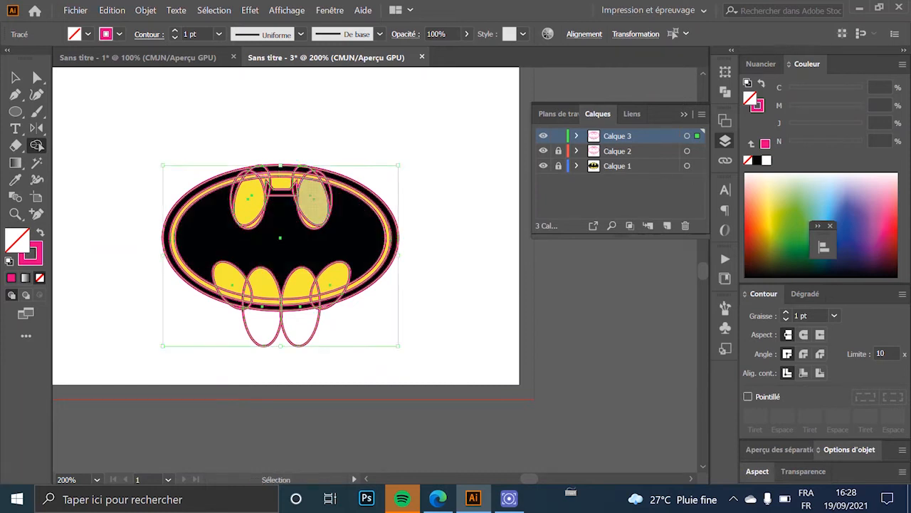
scroll(258, 167, up, 3)
scroll(281, 188, down, 3)
scroll(253, 199, up, 5)
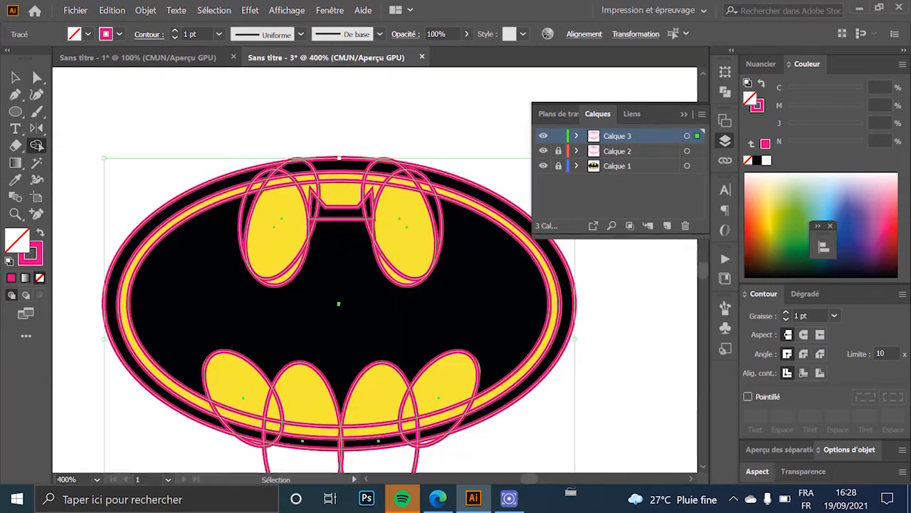
scroll(212, 146, down, 3)
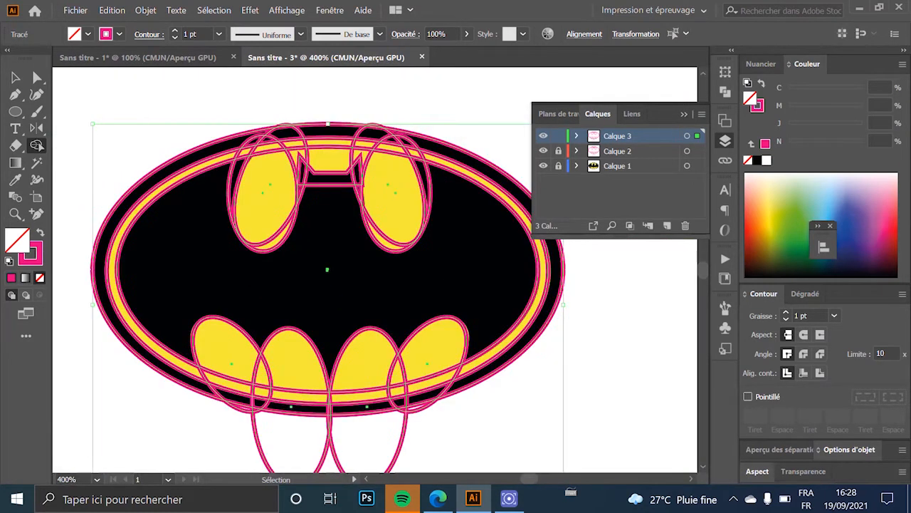
drag(395, 260, 332, 212)
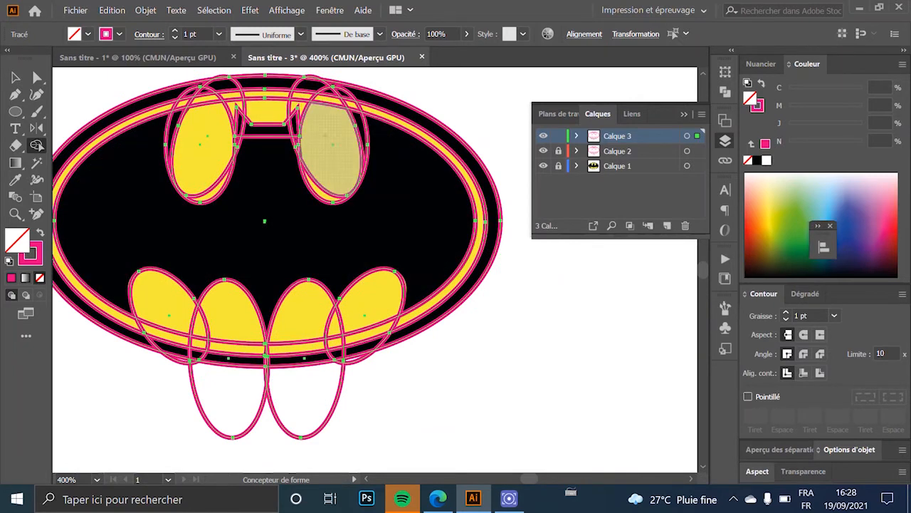
click(325, 135)
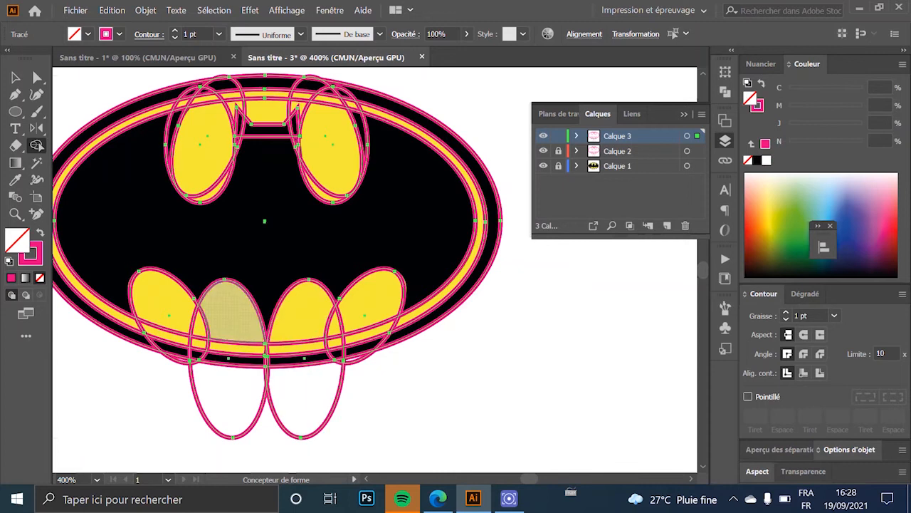
scroll(263, 351, up, 2)
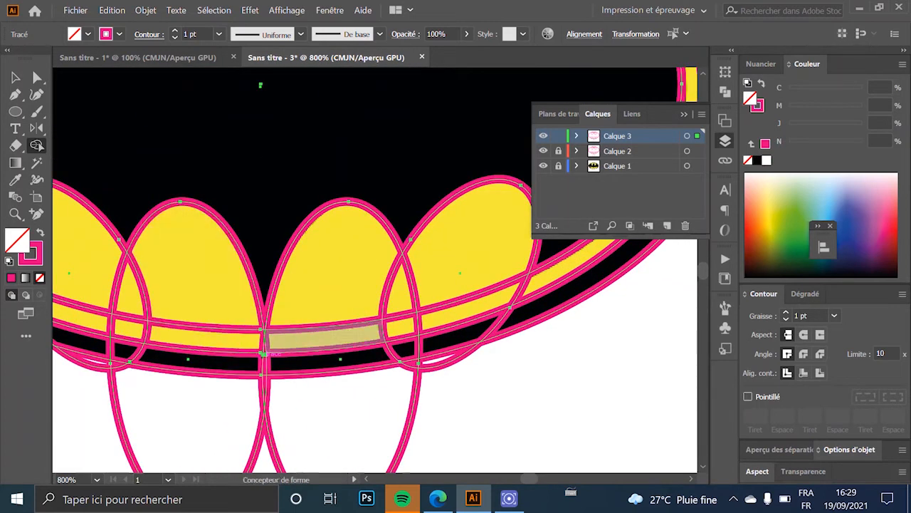
scroll(265, 353, down, 2)
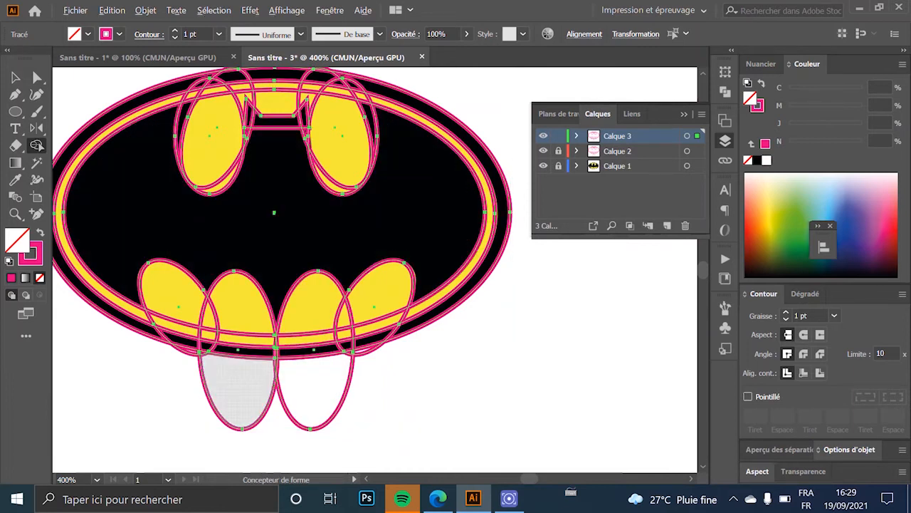
Step: Remove the parts of the two lower middle ellipses that hang below the logo, and hide Calque 2
drag(252, 385, 375, 381)
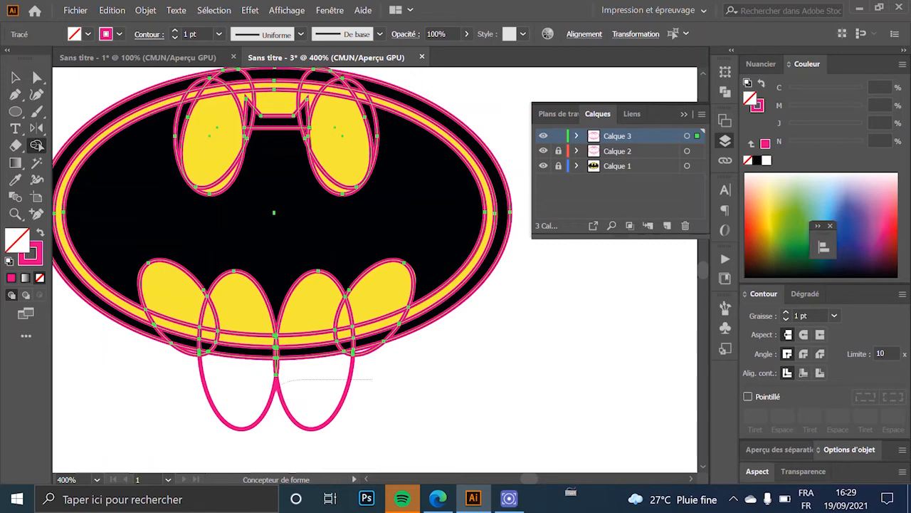
scroll(212, 371, up, 1)
scroll(324, 351, down, 1)
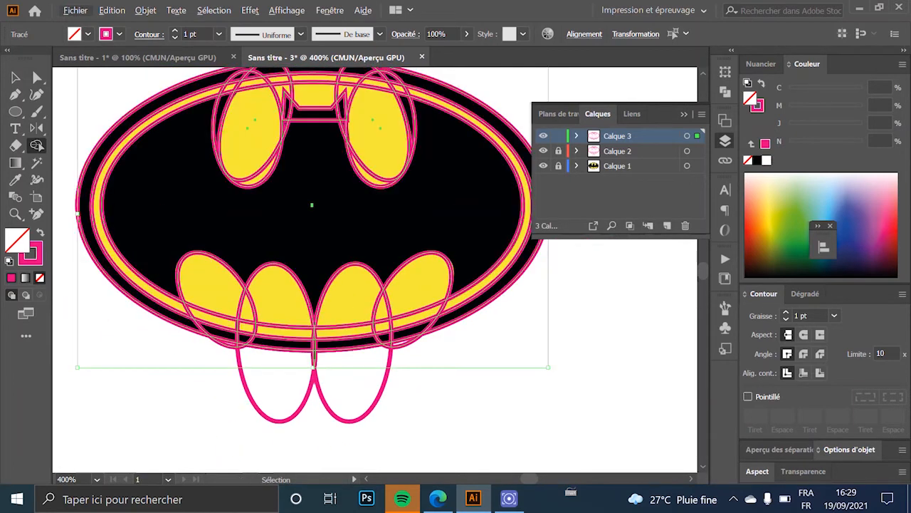
click(543, 151)
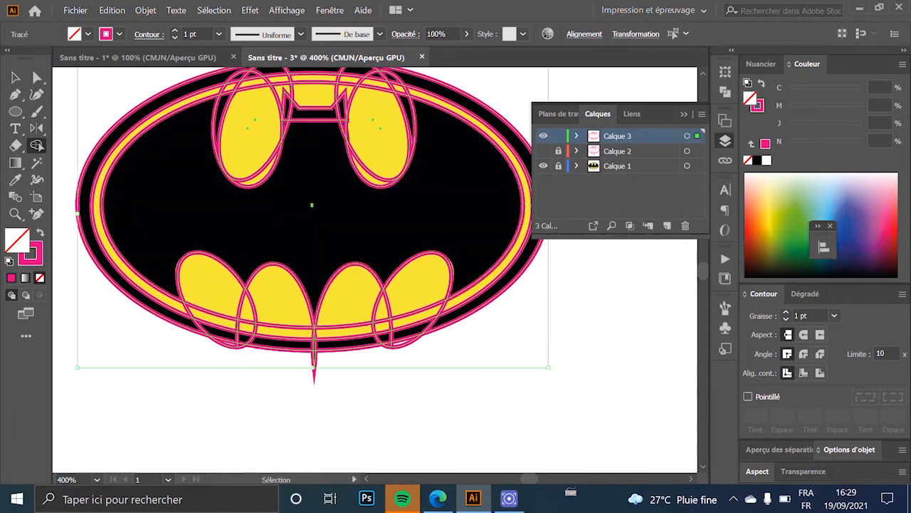
scroll(294, 369, up, 2)
drag(294, 369, 336, 355)
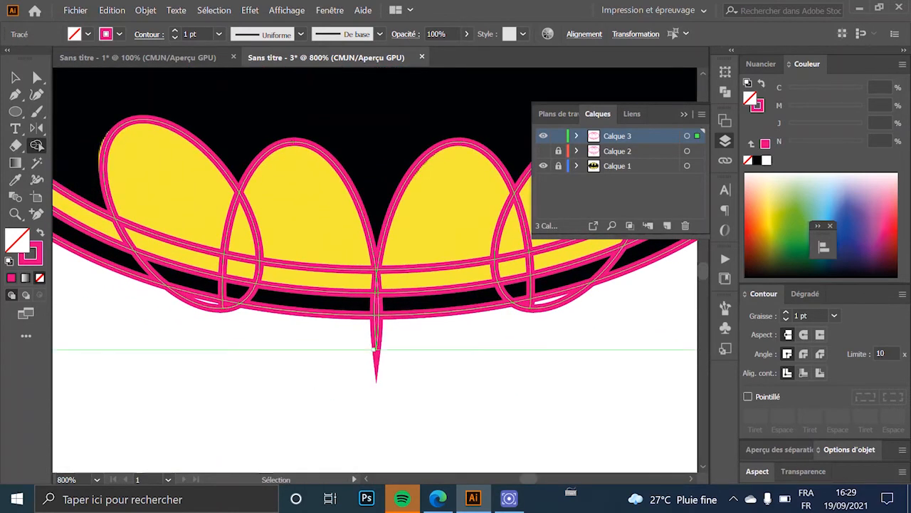
Step: Merge each of the two lower-left yellow lobes with the yellow band segments directly beneath it
scroll(136, 230, up, 1)
scroll(178, 238, down, 2)
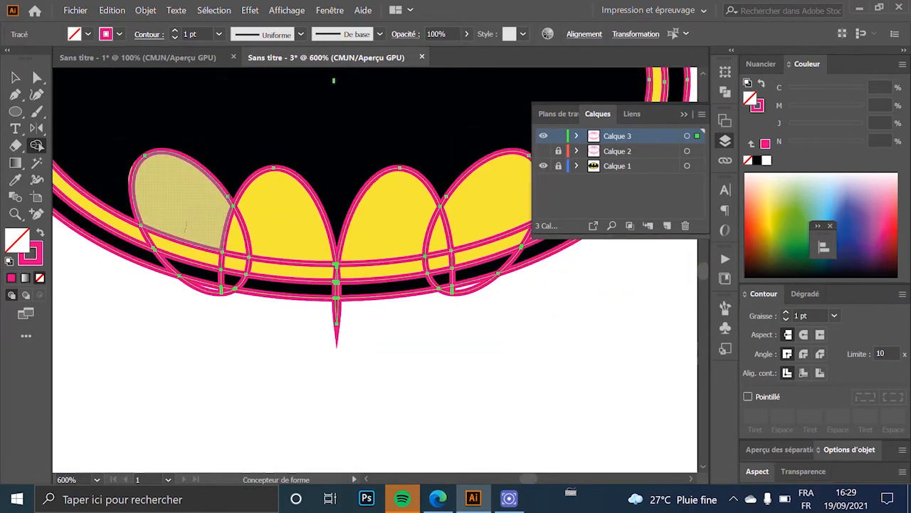
click(178, 237)
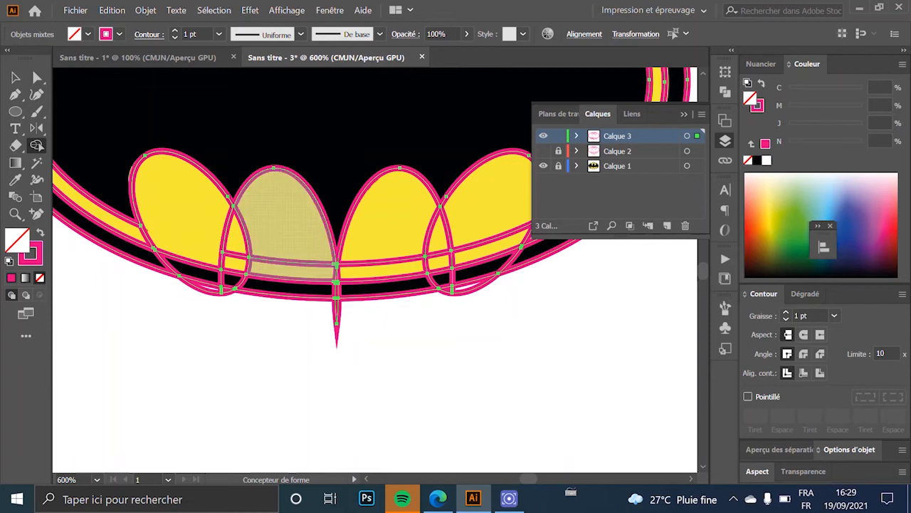
key(ctrl+plus)
key(ctrl+plus)
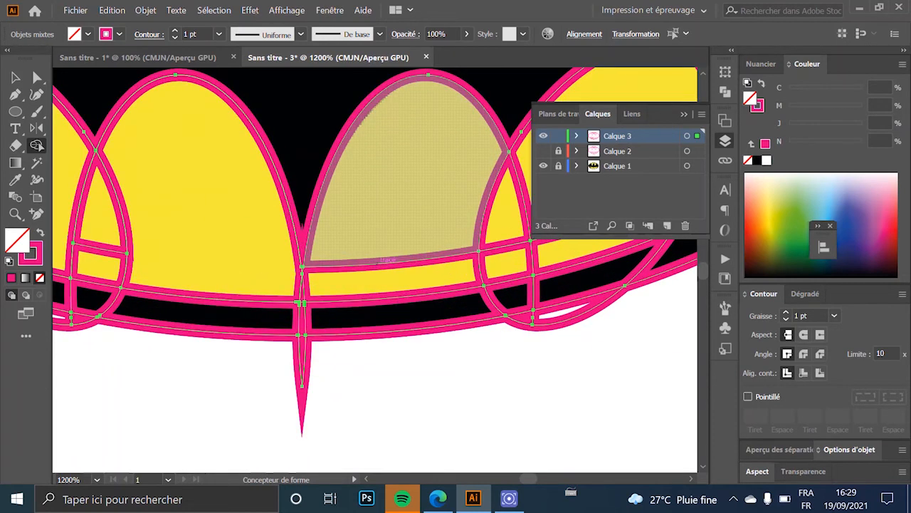
key(ctrl+minus)
key(ctrl+minus)
key(ctrl+minus)
key(ctrl+plus)
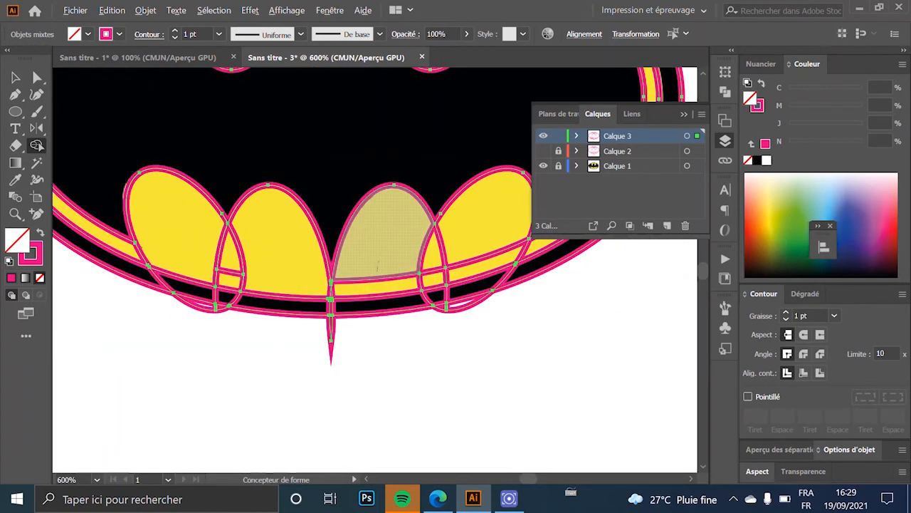
Step: Merge the two lower-right yellow lobes with each other and with the yellow band beneath them
key(ctrl+plus)
key(ctrl+plus)
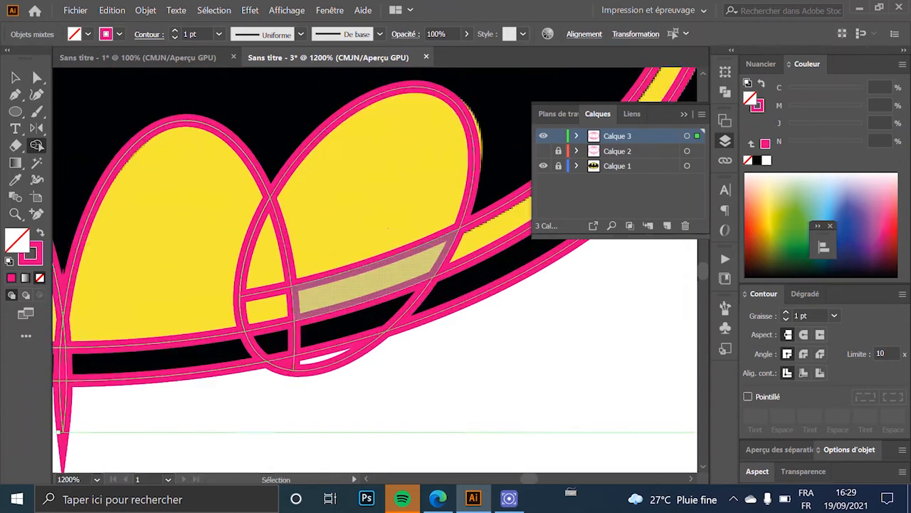
key(ctrl+minus)
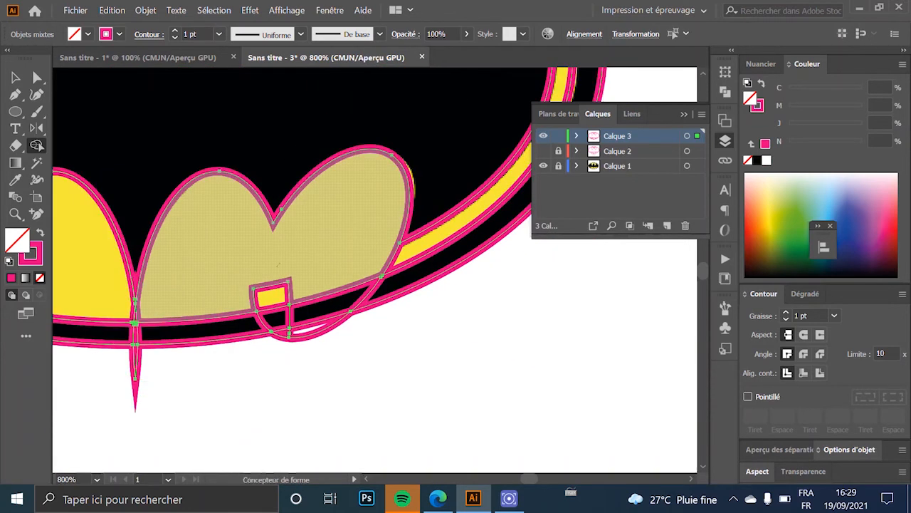
Step: Remove the leftover spike sticking out below the bottom centre of the logo
key(ctrl+plus)
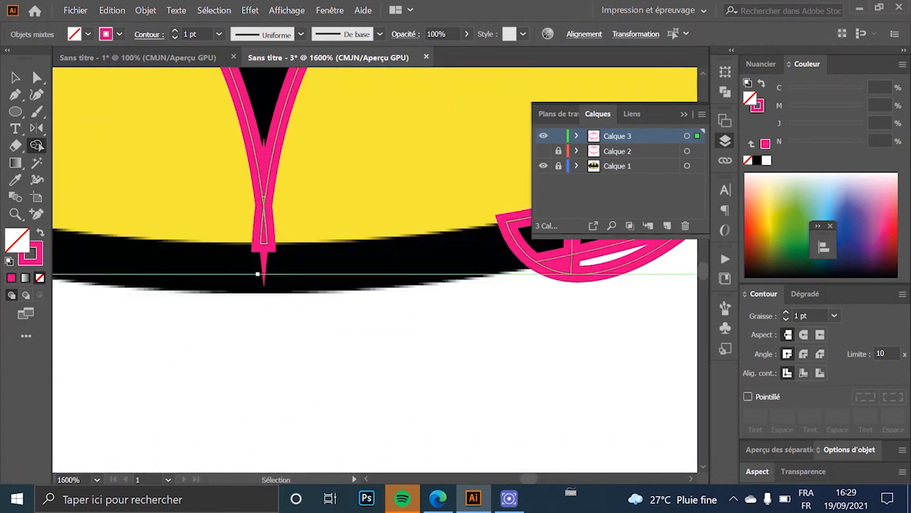
key(ctrl+plus)
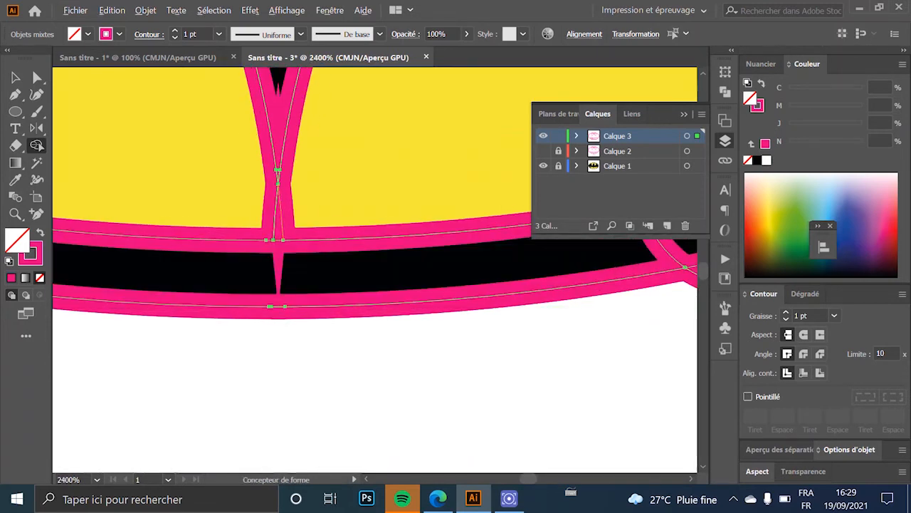
key(ctrl+minus)
key(ctrl+minus)
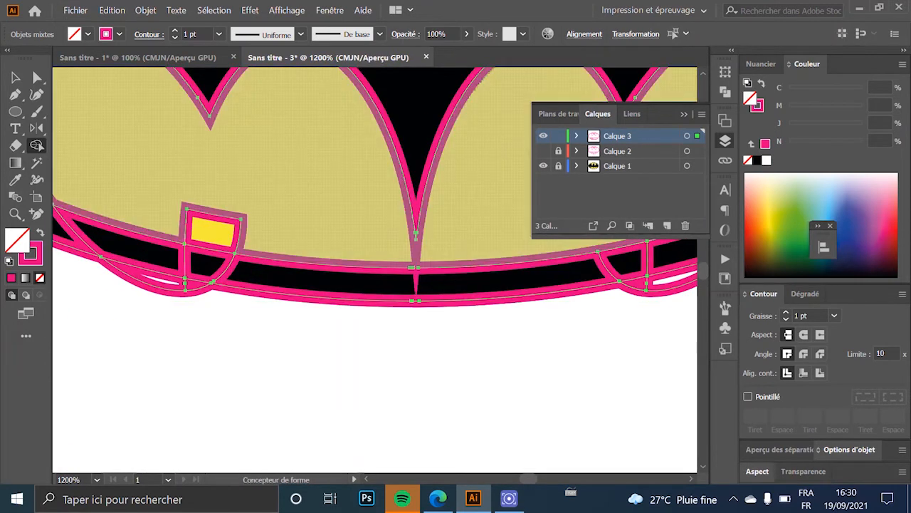
Step: Merge the left and right bottom lobes, the small leftover rectangles and the left end of the yellow ring into one shape
key(ctrl+minus)
scroll(441, 233, down, 2)
scroll(222, 217, up, 2)
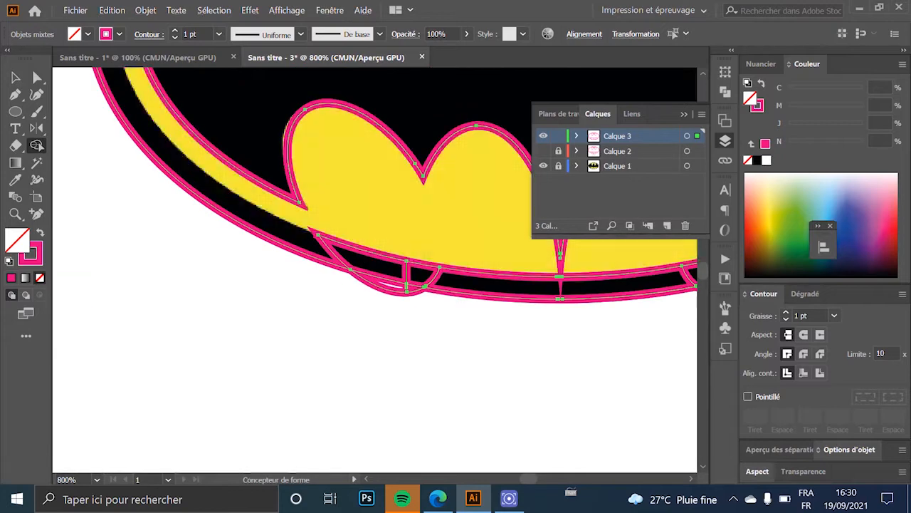
scroll(278, 223, up, 2)
scroll(327, 240, down, 3)
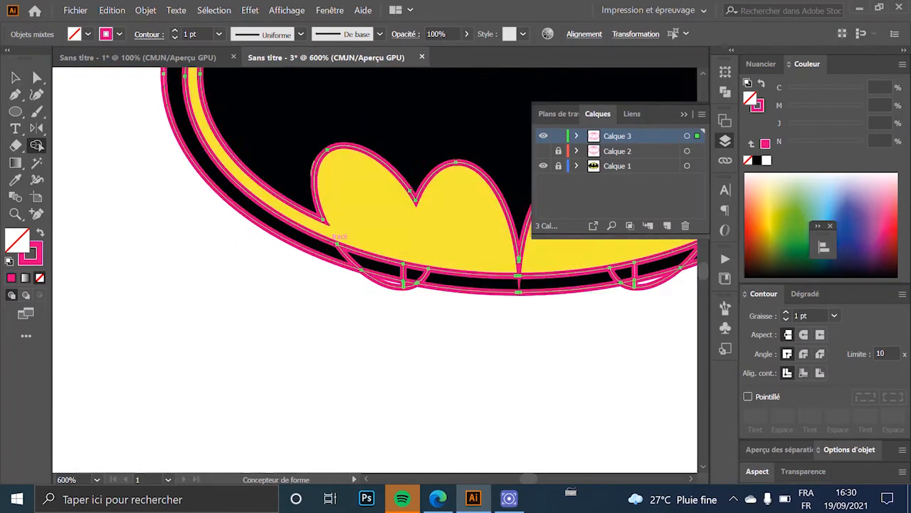
scroll(326, 239, down, 1)
drag(356, 185, 290, 299)
scroll(482, 463, up, 3)
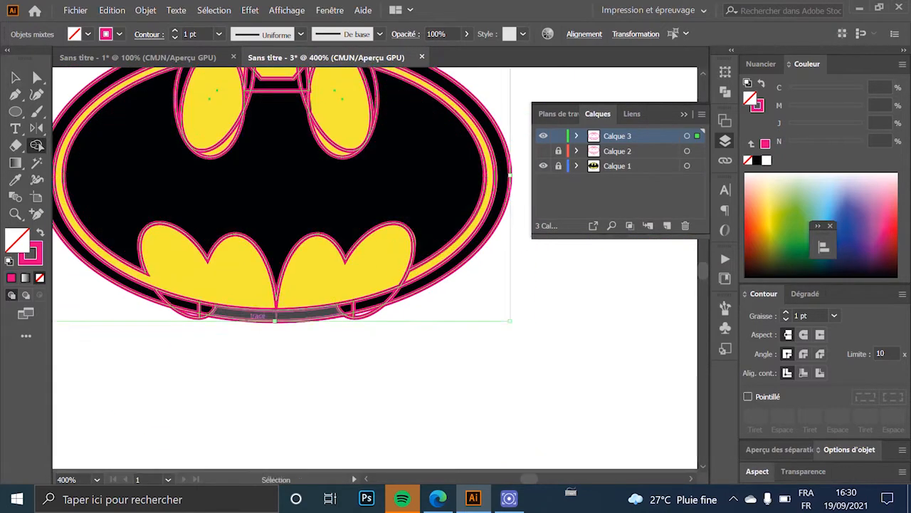
Step: Remove the ellipse slivers that stick out beyond the outer outline at the lower left and lower right of the logo
alt+click(365, 222)
mouse_move(399, 228)
mouse_down()
mouse_move(237, 187)
mouse_move(492, 189)
mouse_up()
scroll(246, 203, up, 3)
alt+click(215, 202)
alt+click(240, 196)
scroll(242, 203, down, 4)
scroll(158, 198, up, 3)
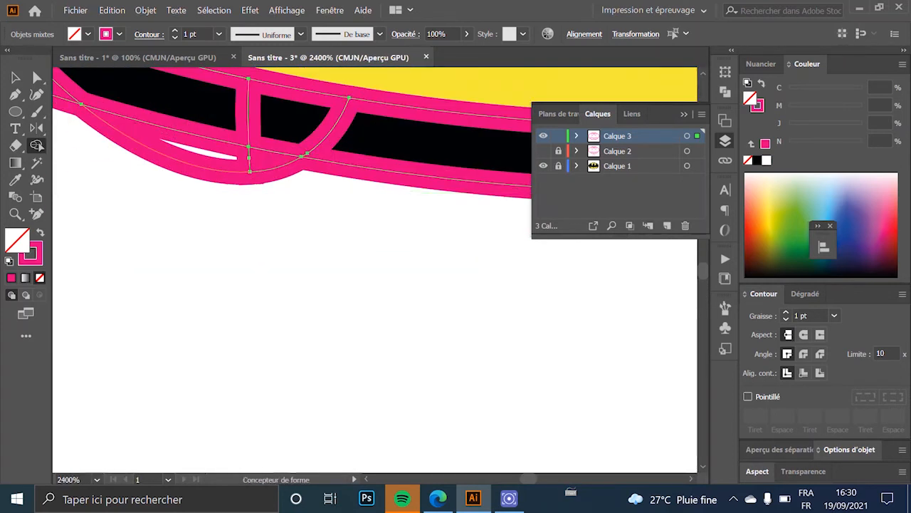
alt+click(278, 168)
scroll(251, 166, down, 3)
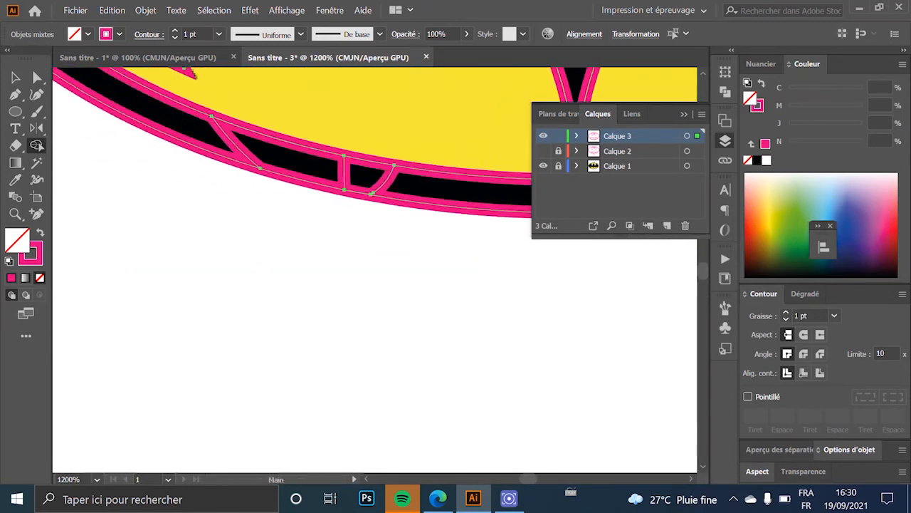
Step: Merge the divided segments of the black outer ring along the bottom of the logo
scroll(391, 224, up, 2)
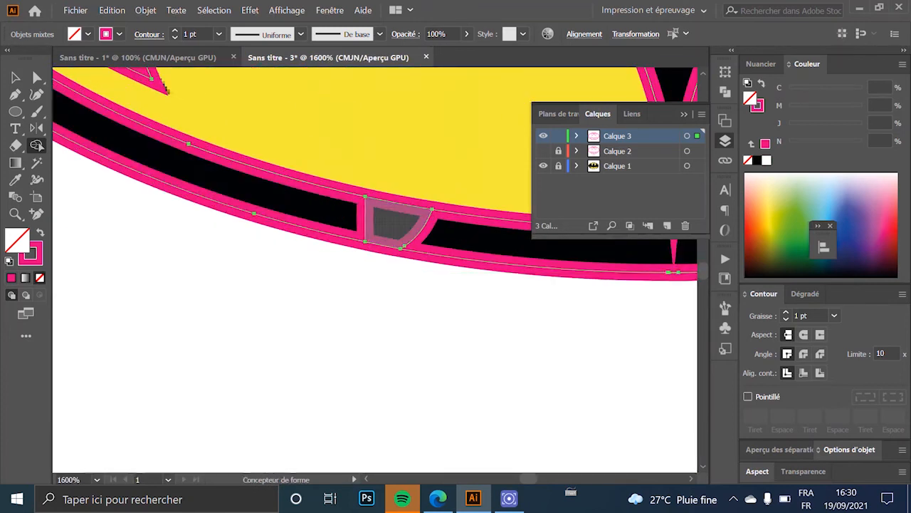
drag(339, 210, 452, 236)
scroll(326, 265, down, 5)
scroll(486, 252, up, 3)
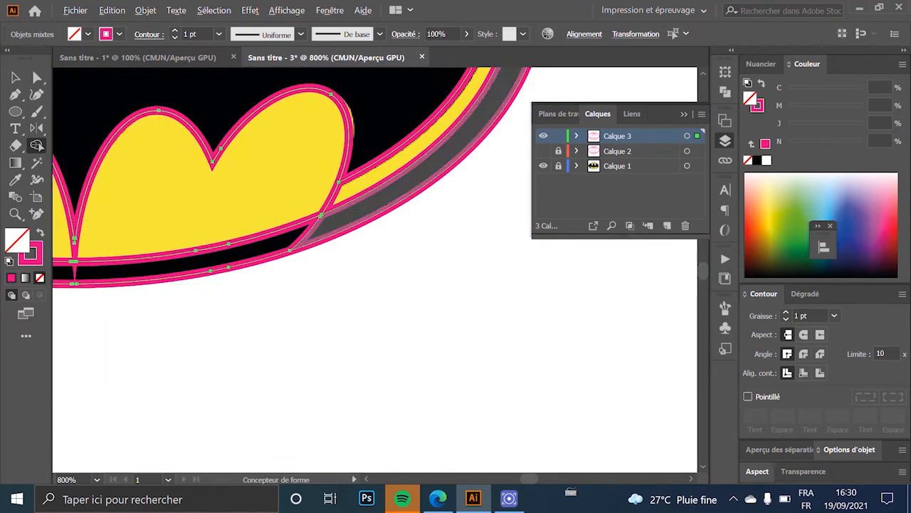
drag(284, 238, 366, 204)
scroll(363, 204, down, 3)
scroll(370, 150, up, 4)
drag(365, 171, 455, 205)
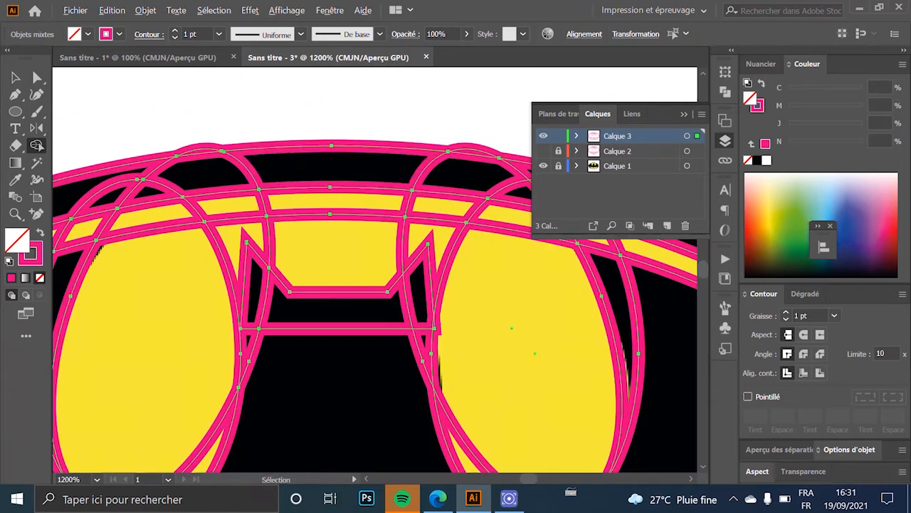
Step: Merge the black outer ring segments crossed by the upper ellipses along the top of the logo
drag(205, 165, 114, 178)
scroll(212, 186, down, 2)
scroll(153, 174, up, 3)
drag(203, 185, 194, 232)
scroll(196, 214, down, 2)
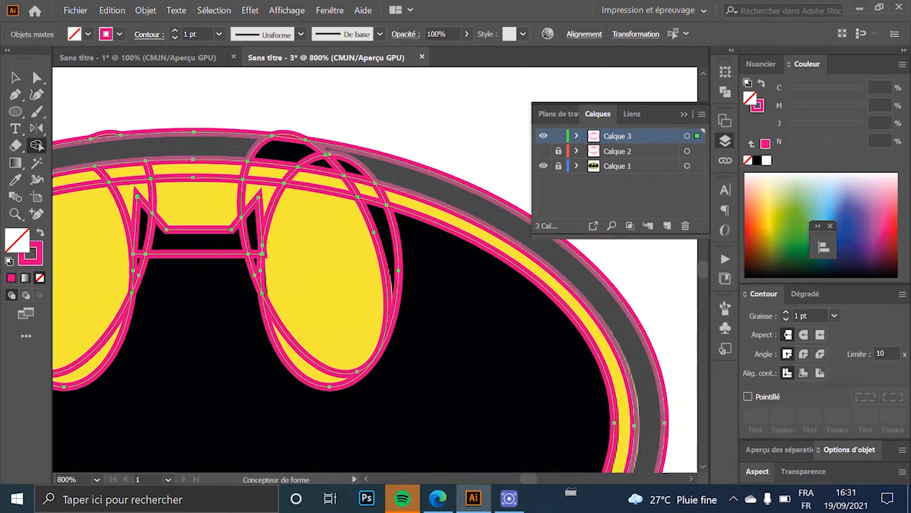
scroll(213, 143, up, 3)
drag(214, 157, 427, 178)
Step: Absorb the remaining small black pieces above the upper-right lobe into the black outer ring
scroll(299, 213, down, 2)
scroll(562, 241, up, 3)
drag(529, 224, 310, 187)
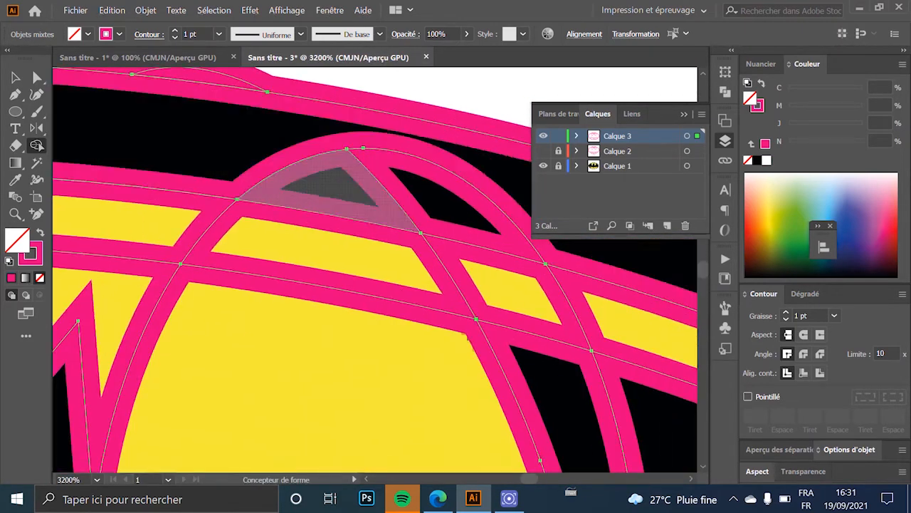
drag(185, 131, 509, 196)
scroll(467, 336, down, 3)
scroll(549, 411, up, 3)
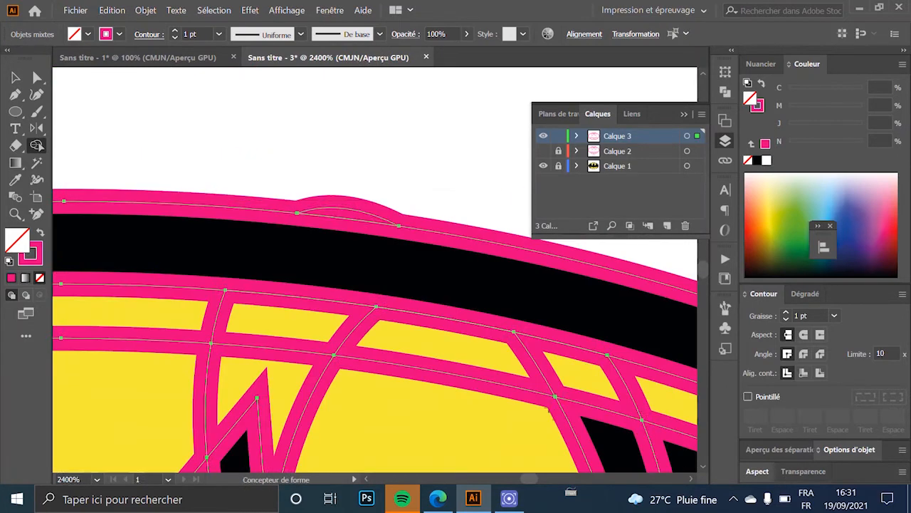
Step: Remove the ellipse bumps outside the top outline and merge the yellow ring segments along the top of the logo
scroll(398, 214, down, 3)
scroll(398, 128, up, 2)
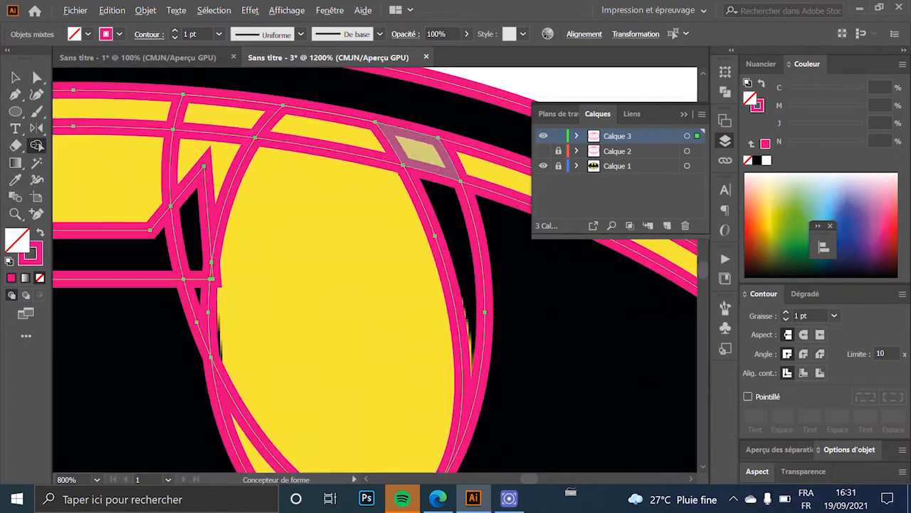
scroll(399, 213, down, 3)
scroll(449, 143, up, 3)
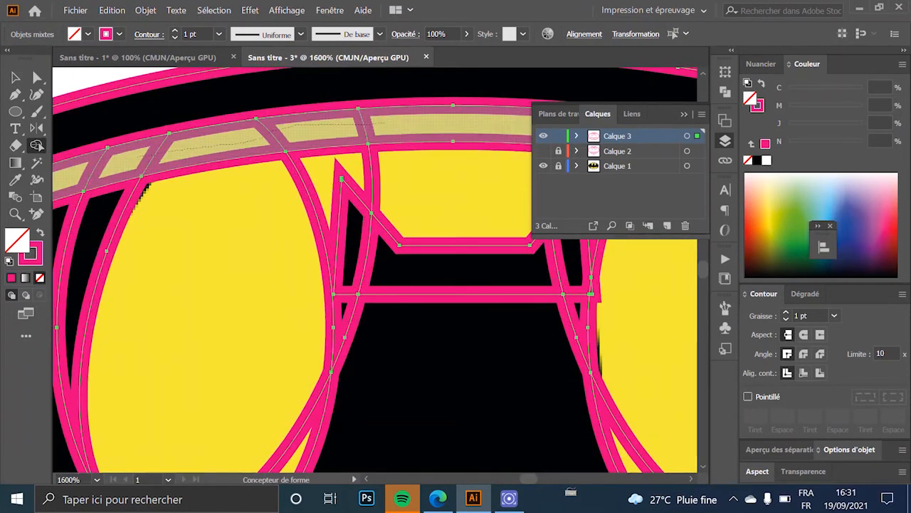
drag(155, 150, 70, 178)
scroll(232, 114, down, 4)
scroll(292, 171, up, 3)
scroll(285, 171, down, 2)
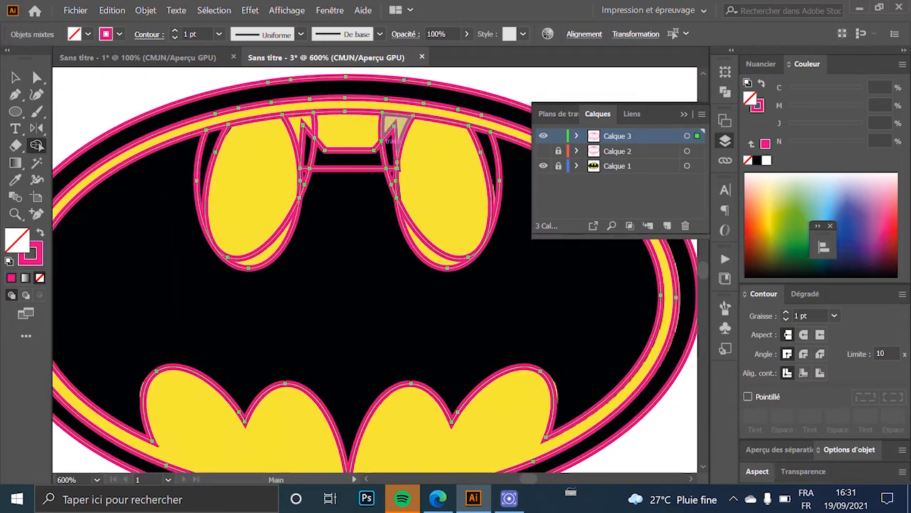
Step: Try to remove the yellow crescent below the upper-left lobe with Shape Builder and undo it
scroll(227, 122, up, 1)
scroll(324, 228, up, 1)
alt+click(295, 286)
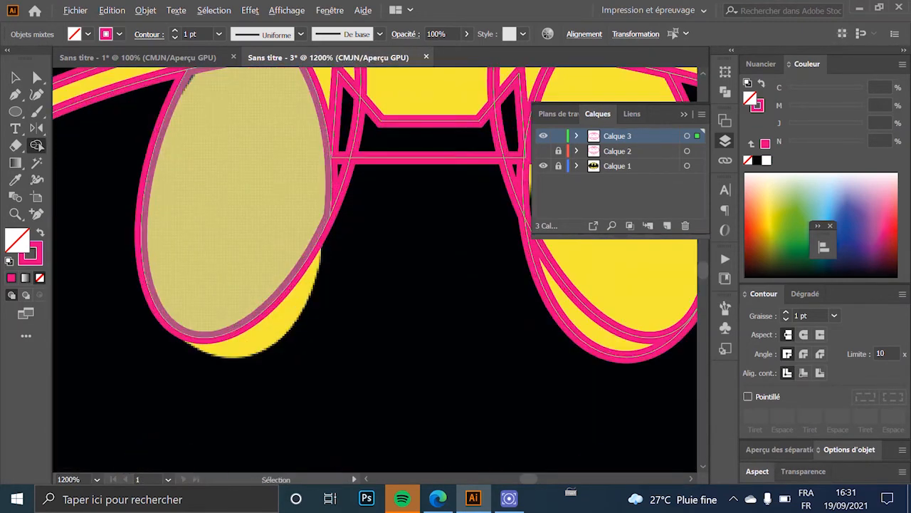
scroll(321, 214, down, 2)
scroll(356, 227, up, 2)
key(ctrl+z)
scroll(285, 214, down, 2)
scroll(284, 221, up, 2)
key(v)
scroll(285, 228, down, 2)
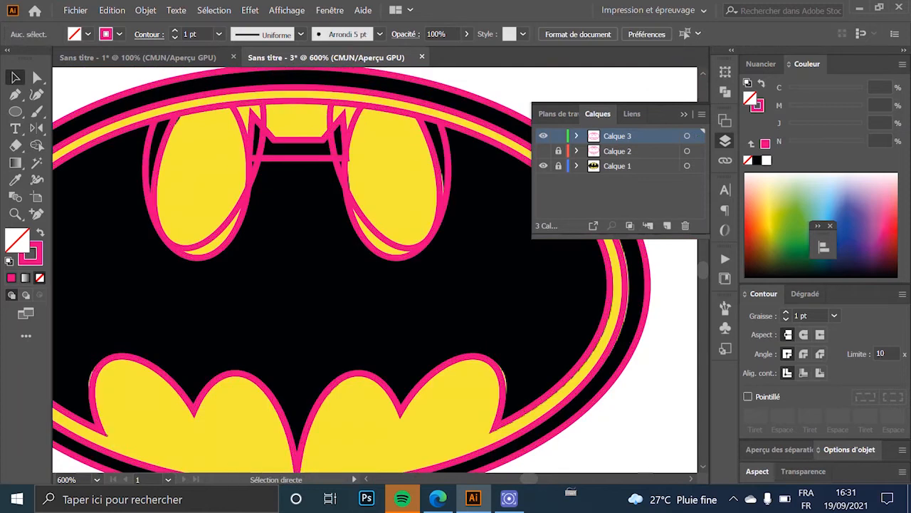
Step: Stretch the inner path of the upper-left lobe slightly outward in outline view so it overlaps the neighbouring ellipse
key(ctrl+y)
scroll(285, 228, up, 6)
click(184, 247)
scroll(133, 242, down, 1)
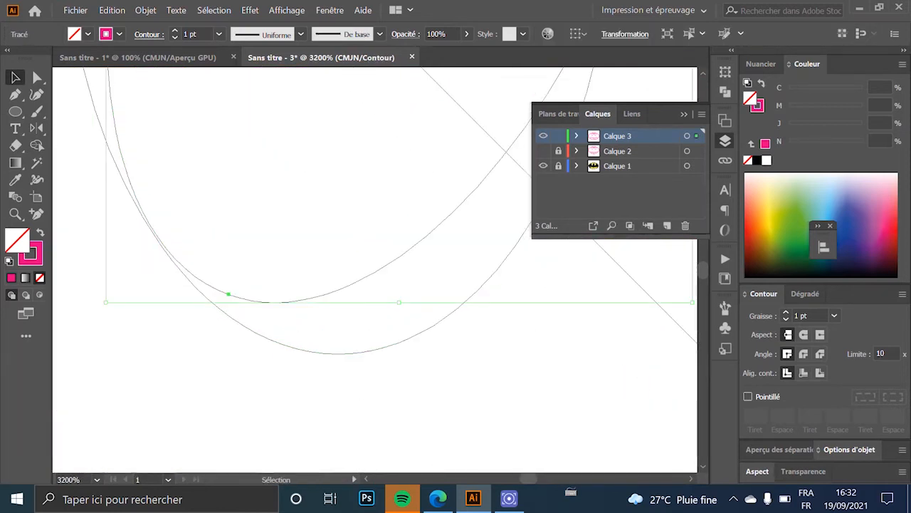
drag(106, 303, 101, 303)
scroll(242, 336, down, 3)
key(ctrl+y)
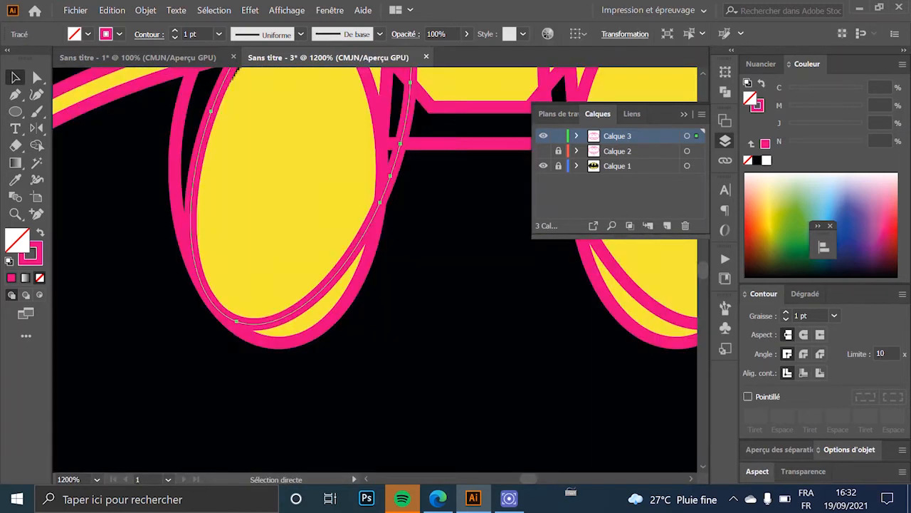
Step: Merge the upper-left lobe with the crescent along its lower edge using Shape Builder on all paths
scroll(233, 182, down, 3)
key(ctrl+a)
key(shift+m)
scroll(238, 184, up, 3)
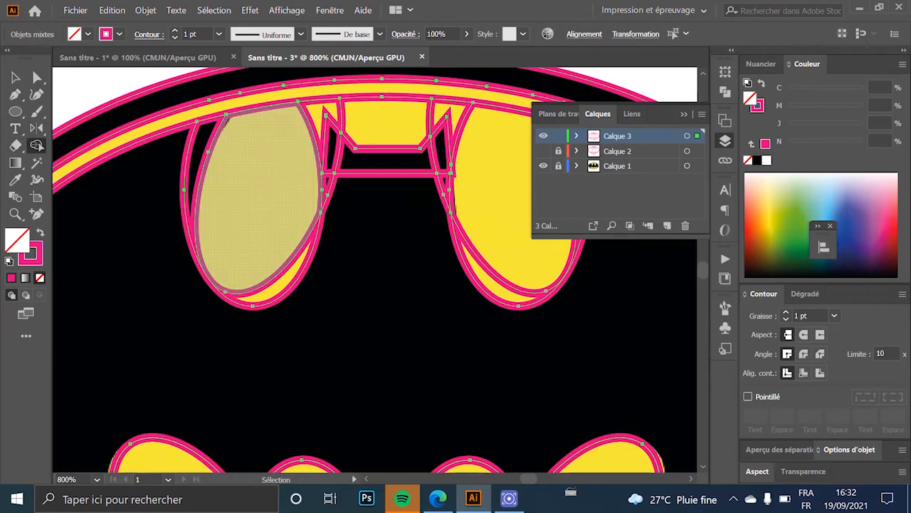
scroll(278, 314, up, 1)
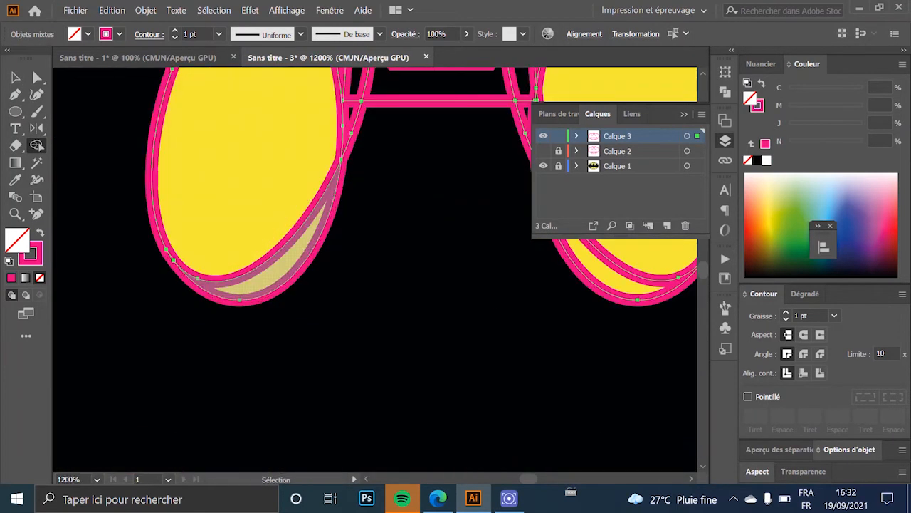
drag(248, 232, 269, 262)
scroll(268, 259, down, 3)
scroll(385, 195, up, 1)
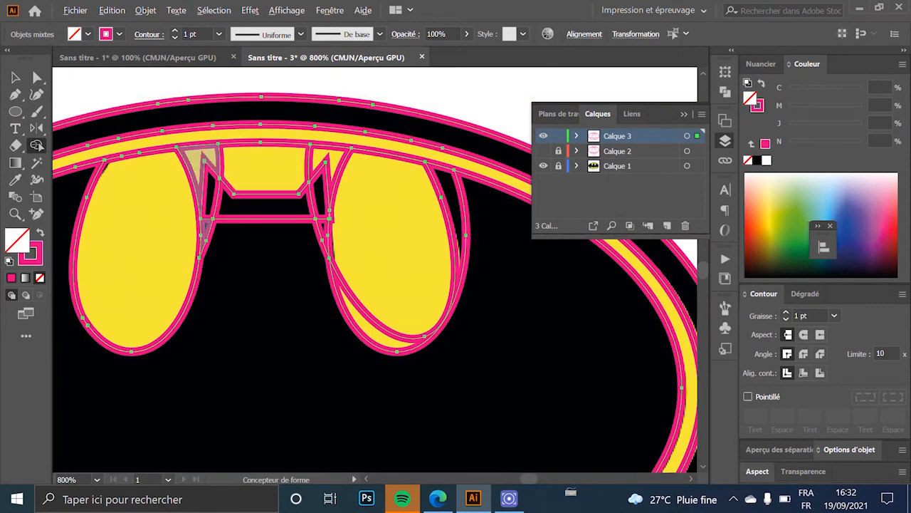
Step: Merge the yellow ring, the two upper lobes and the pieces around the bat's ears into one yellow region
key(ctrl+z)
scroll(316, 159, up, 3)
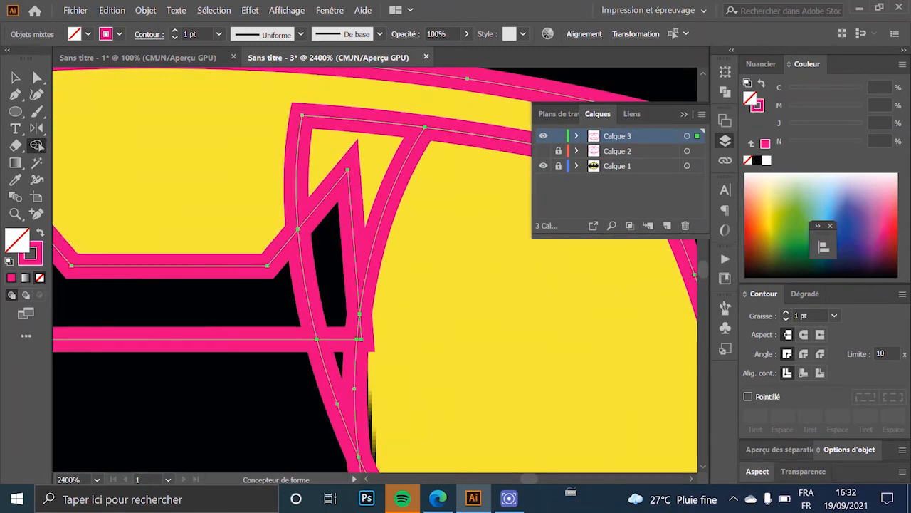
scroll(306, 161, down, 4)
scroll(308, 111, up, 1)
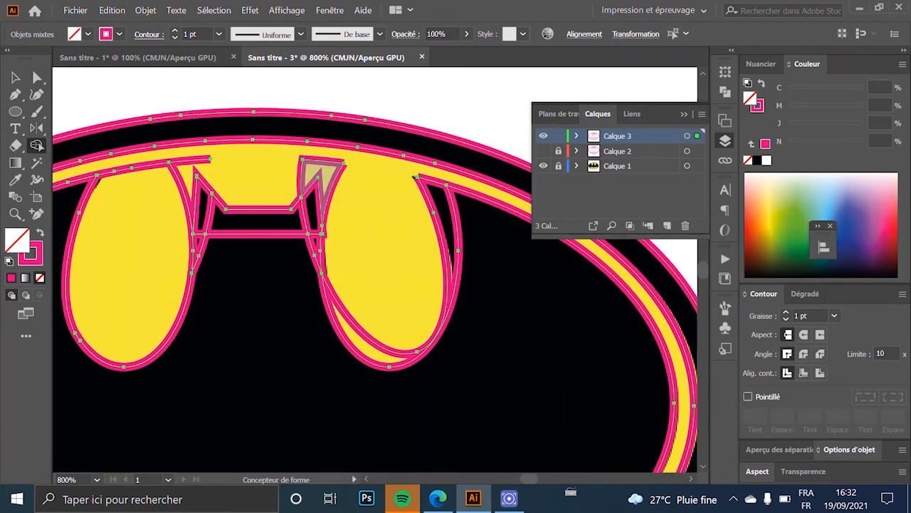
scroll(220, 157, down, 1)
scroll(246, 159, up, 2)
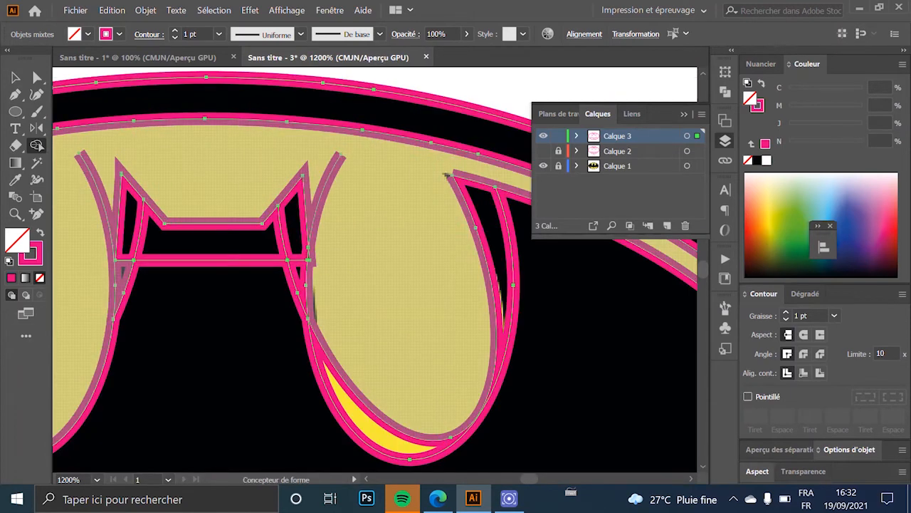
scroll(235, 230, down, 1)
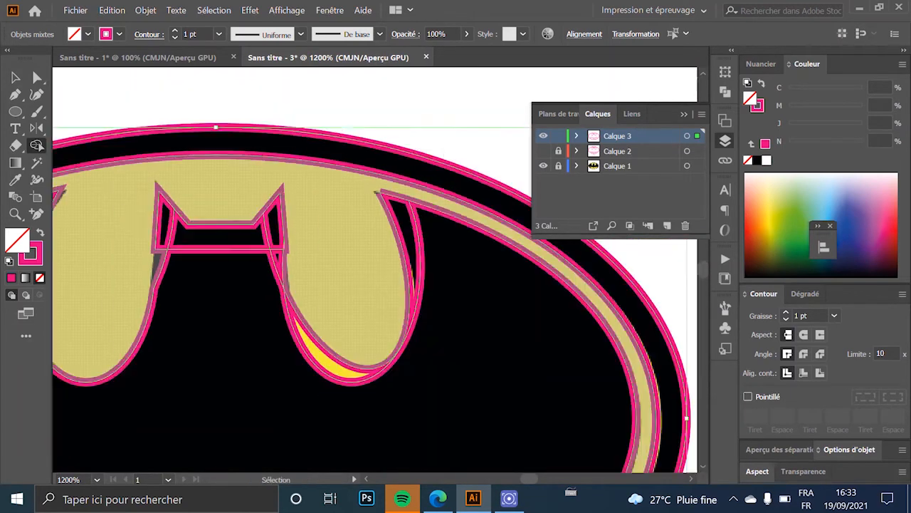
drag(269, 289, 288, 187)
scroll(289, 186, down, 1)
scroll(288, 187, down, 1)
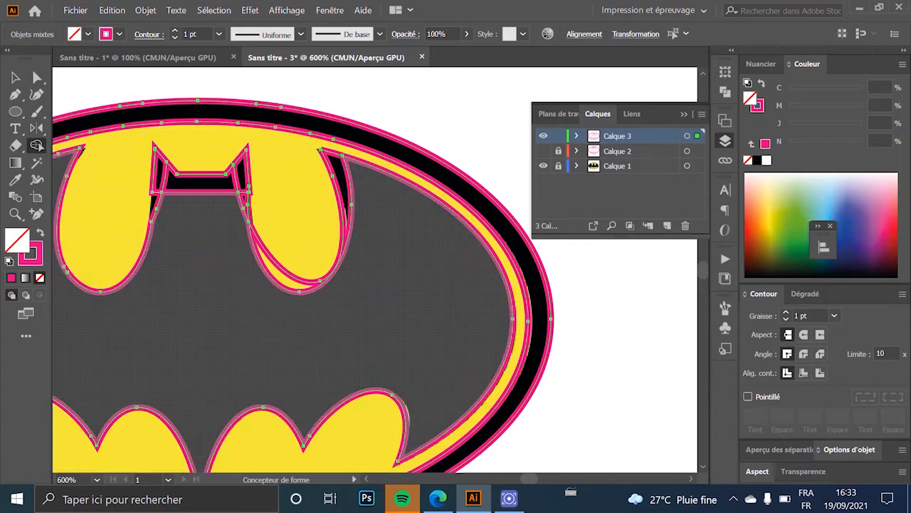
Step: Stretch the inner path of the upper-right lobe slightly outward in outline view to overlap the neighbouring ellipse
key(v)
scroll(290, 286, up, 3)
click(306, 264)
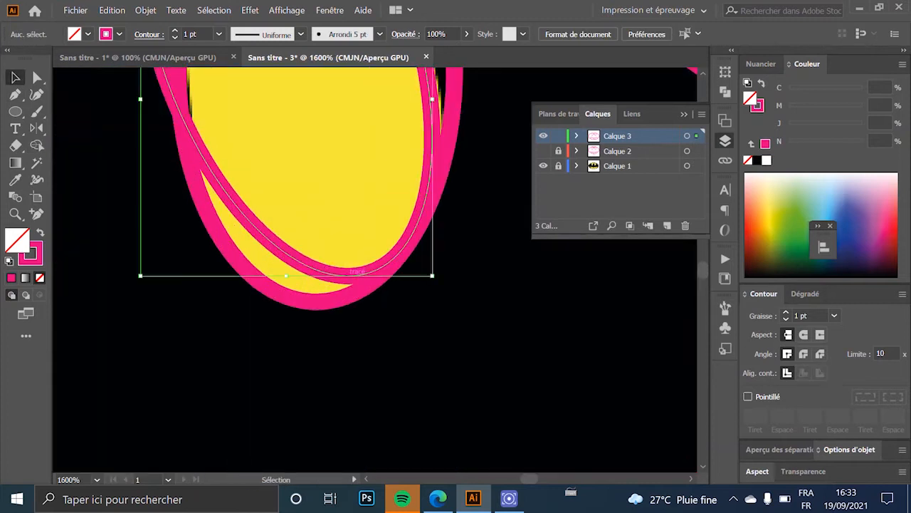
key(ctrl+y)
scroll(403, 247, up, 3)
drag(486, 334, 489, 334)
key(ctrl+y)
Step: Merge the upper-right lobe's leftover pieces and join the bat's head and ears to the black body with Shape Builder
scroll(371, 332, down, 9)
key(ctrl+a)
key(shift+m)
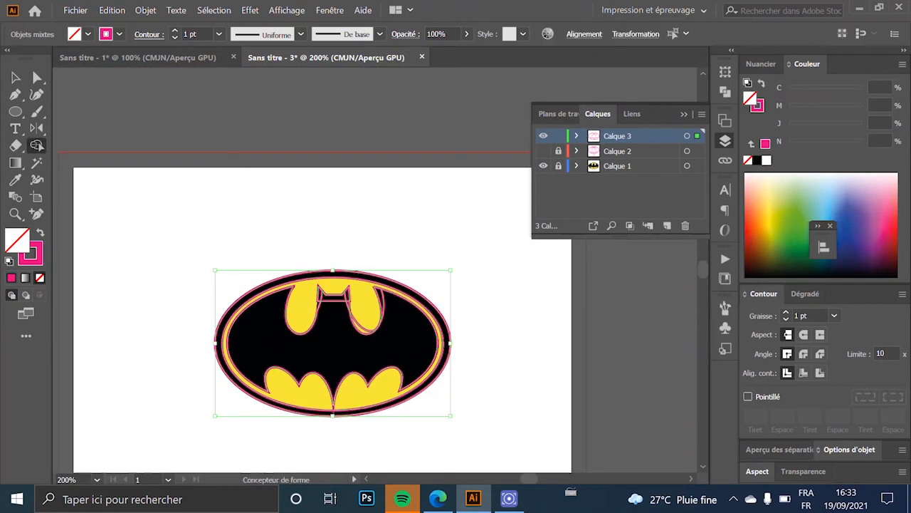
scroll(365, 316, up, 6)
scroll(365, 315, down, 2)
scroll(265, 249, up, 2)
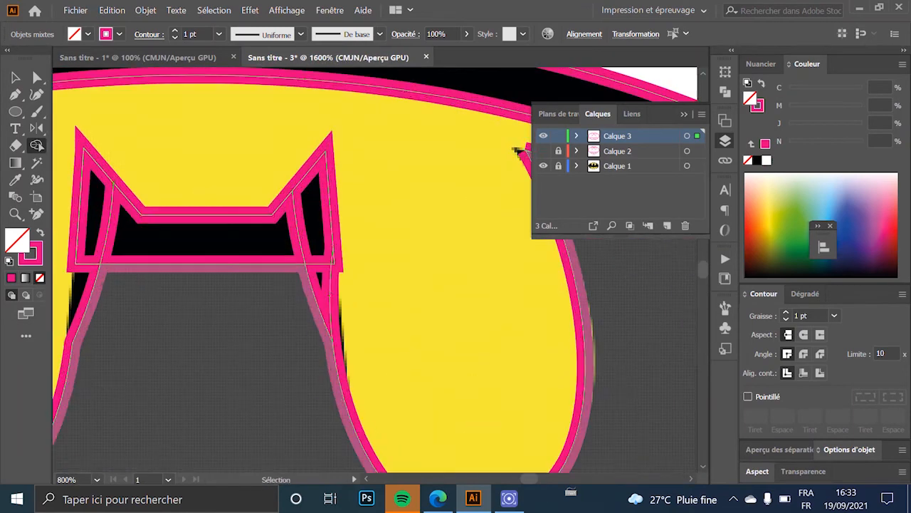
alt+click(256, 264)
alt+click(312, 217)
key(ctrl+z)
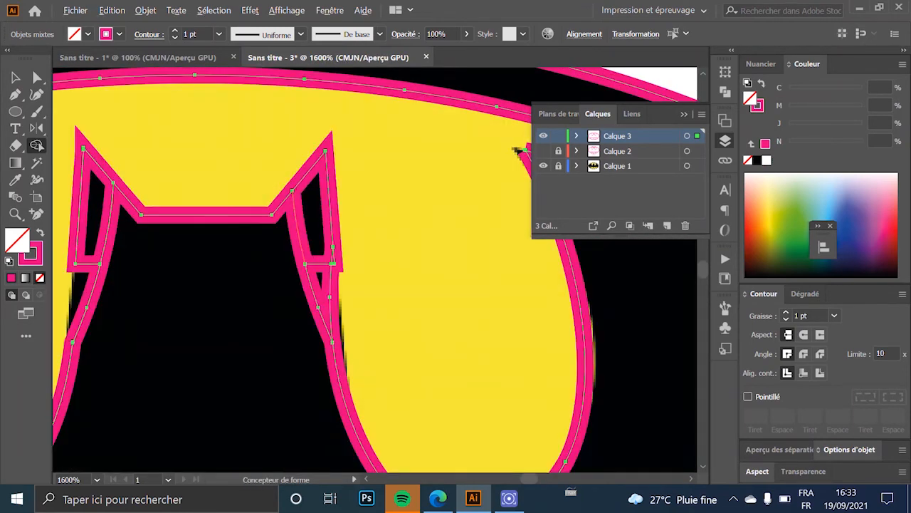
scroll(171, 234, down, 1)
scroll(124, 278, up, 1)
scroll(125, 290, down, 3)
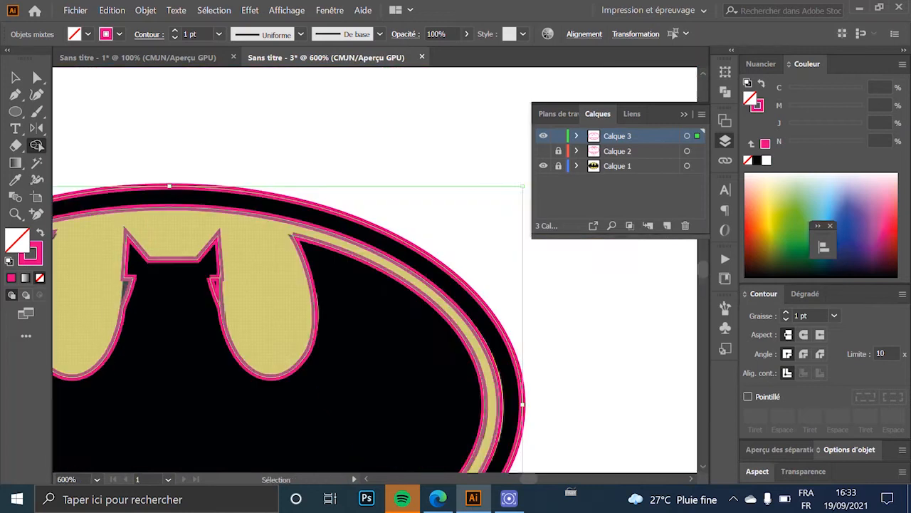
Step: Draw a closed five-sided Pen shape across the bat's head and neck, bridging the jagged notches below the ears
scroll(213, 213, down, 2)
scroll(214, 213, left, 2)
scroll(265, 200, up, 3)
scroll(261, 220, down, 1)
click(14, 94)
scroll(174, 222, up, 2)
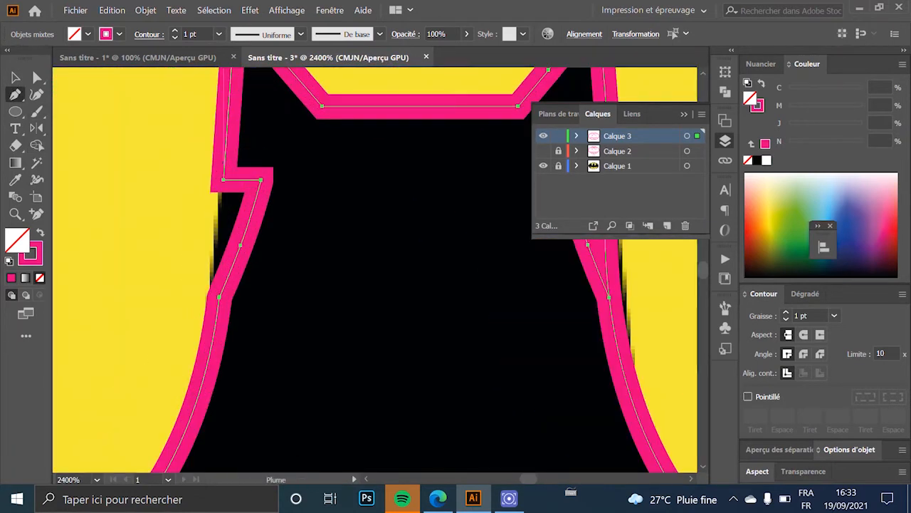
click(226, 146)
click(206, 335)
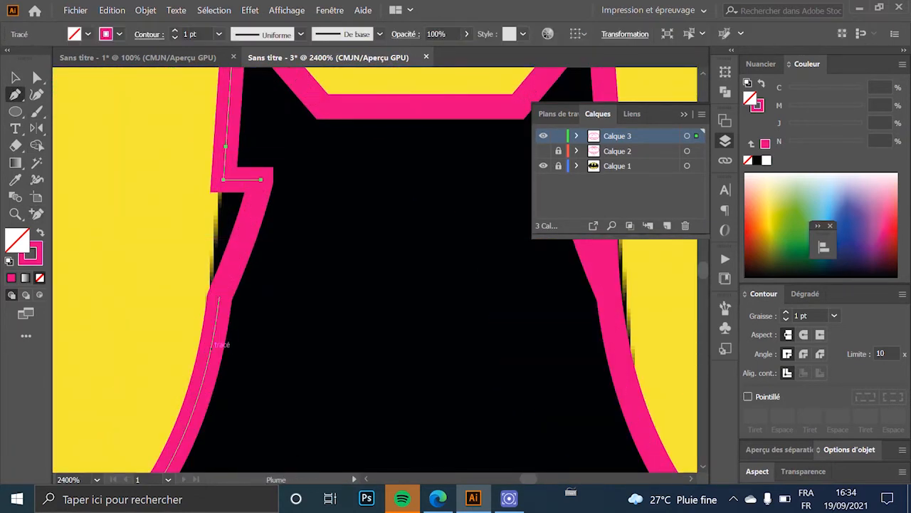
click(228, 123)
click(337, 148)
drag(379, 273, 186, 247)
click(419, 106)
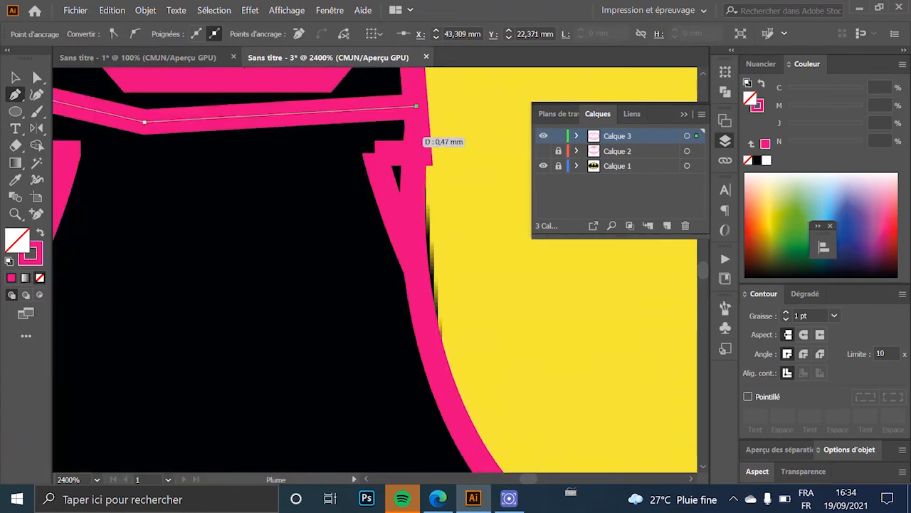
drag(440, 390, 689, 301)
click(384, 340)
scroll(363, 260, down, 4)
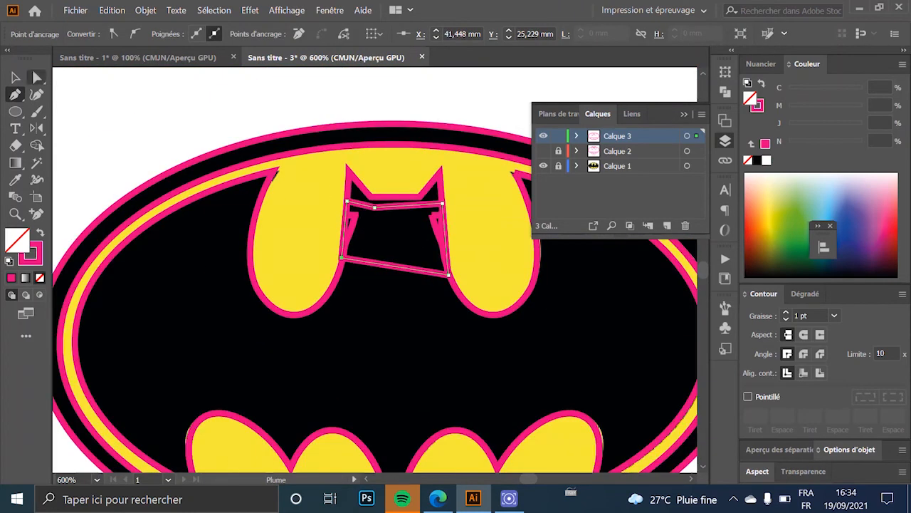
Step: Merge the new Pen shape with the bat's head and body using Shape Builder on all paths
key(v)
scroll(335, 222, down, 3)
key(ctrl+a)
scroll(384, 207, up, 4)
key(shift+m)
scroll(296, 233, up, 1)
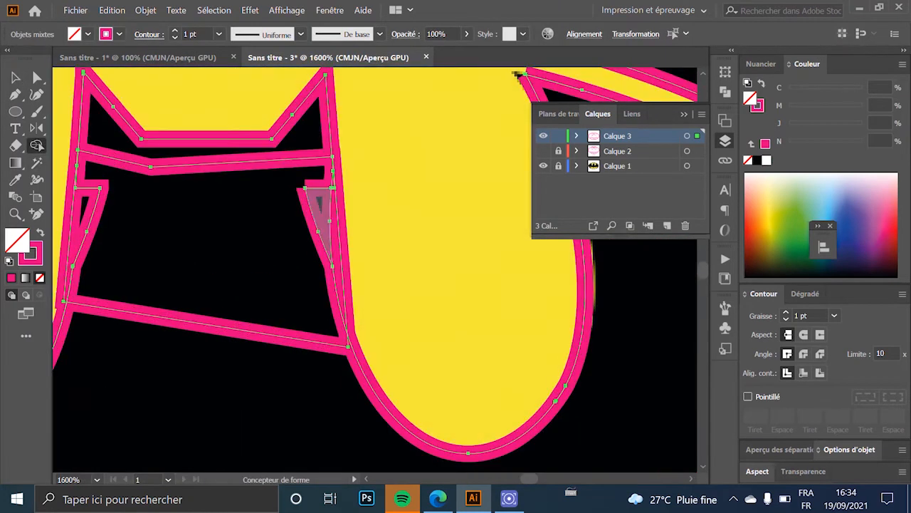
alt+click(319, 188)
alt+click(285, 160)
alt+click(178, 320)
drag(178, 320, 310, 268)
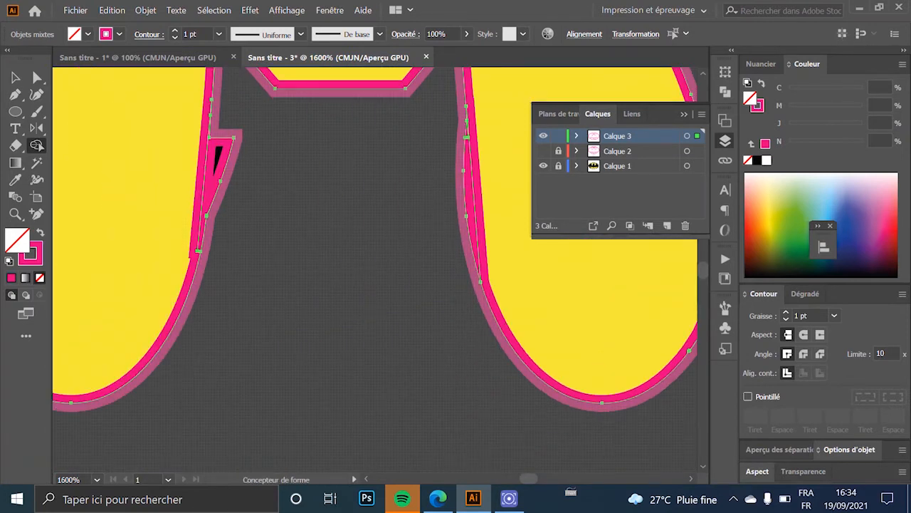
Step: Remove the leftover notch and sliver lines along the inner edge of the upper-left lobe
alt+click(216, 156)
scroll(227, 235, up, 3)
alt+click(149, 217)
scroll(149, 221, down, 5)
scroll(291, 214, up, 3)
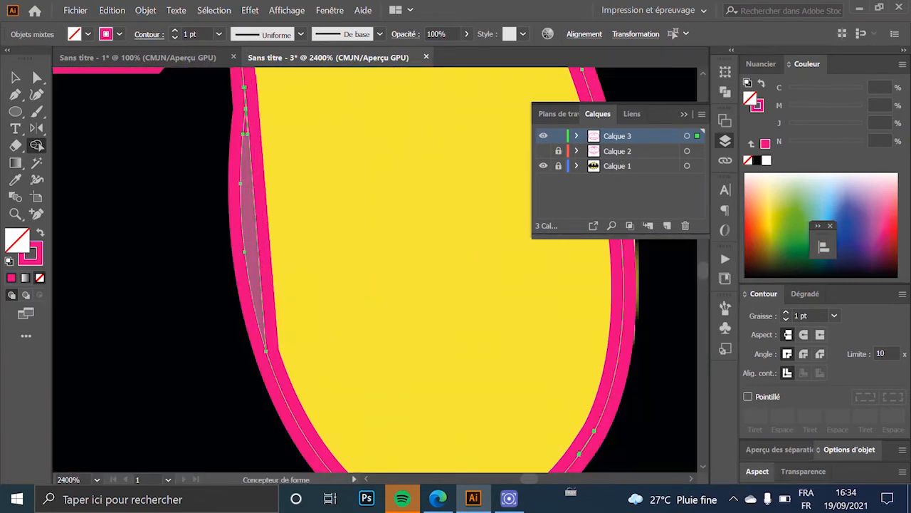
Step: Clear the thin sliver along the inner edge of the upper-right lobe and merge the remaining pieces into the black body
alt+click(251, 219)
scroll(239, 161, down, 3)
scroll(239, 153, up, 3)
drag(246, 143, 267, 221)
scroll(215, 312, down, 2)
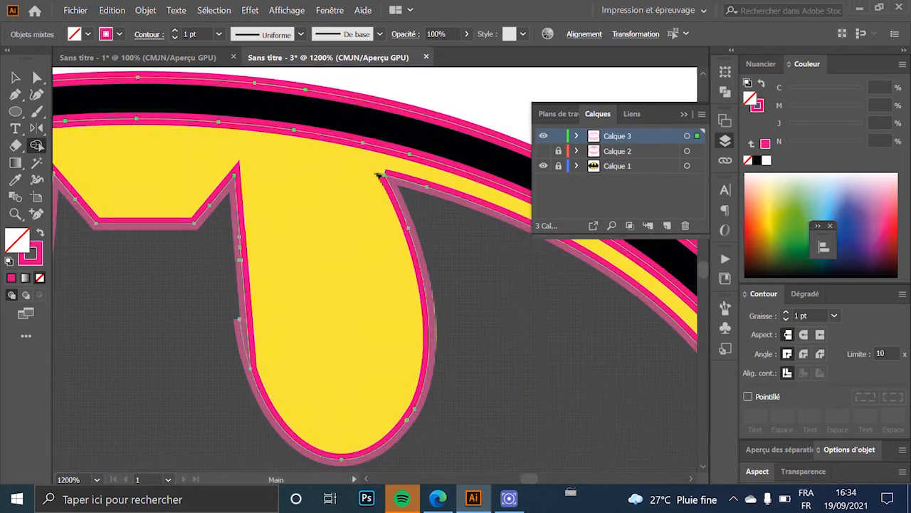
drag(215, 312, 215, 273)
scroll(309, 152, down, 5)
scroll(328, 189, up, 3)
scroll(306, 299, down, 4)
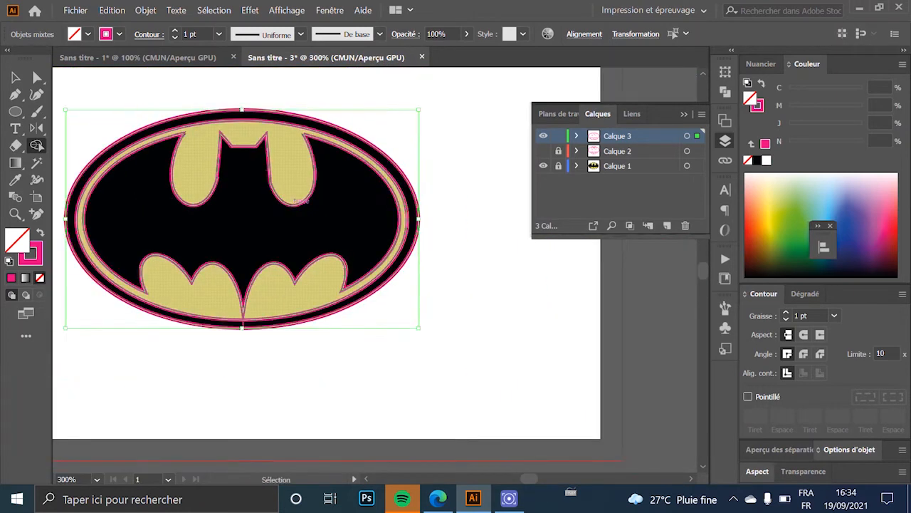
Step: Examine the merged Shape Builder regions and the outlines of the whole logo for leftover pieces
scroll(306, 299, up, 5)
scroll(310, 328, down, 6)
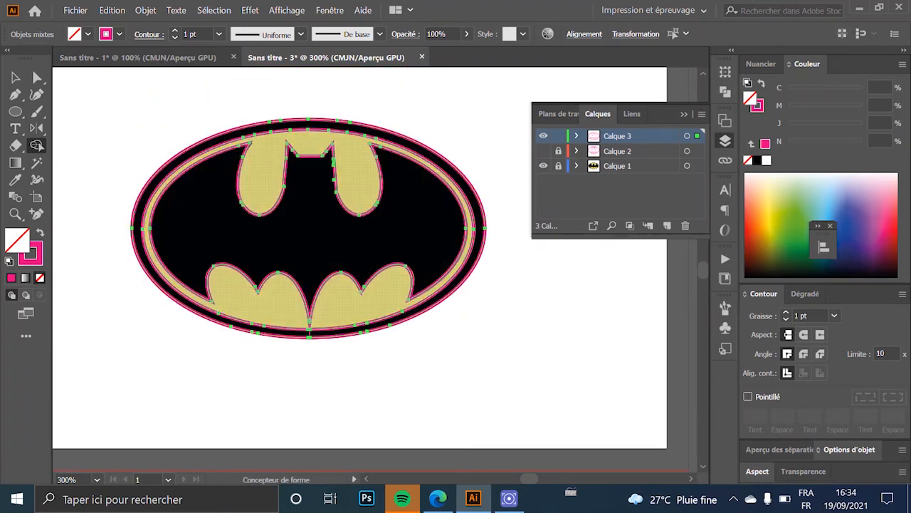
scroll(296, 118, up, 4)
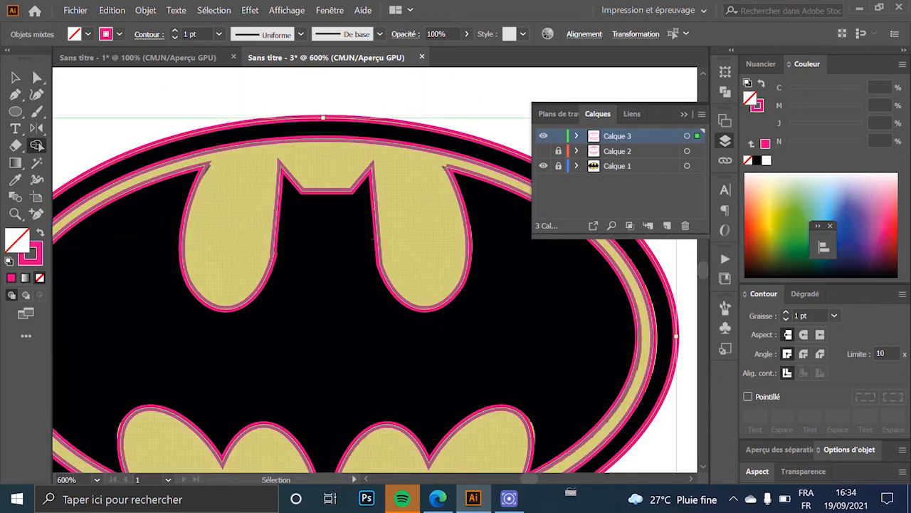
scroll(330, 157, down, 4)
key(ctrl+shift+a)
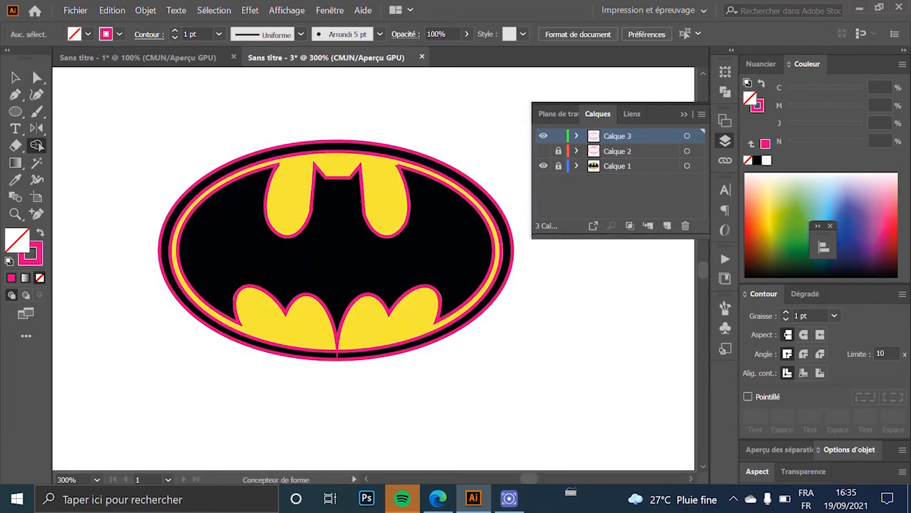
scroll(372, 141, down, 2)
scroll(372, 142, up, 1)
scroll(356, 146, up, 1)
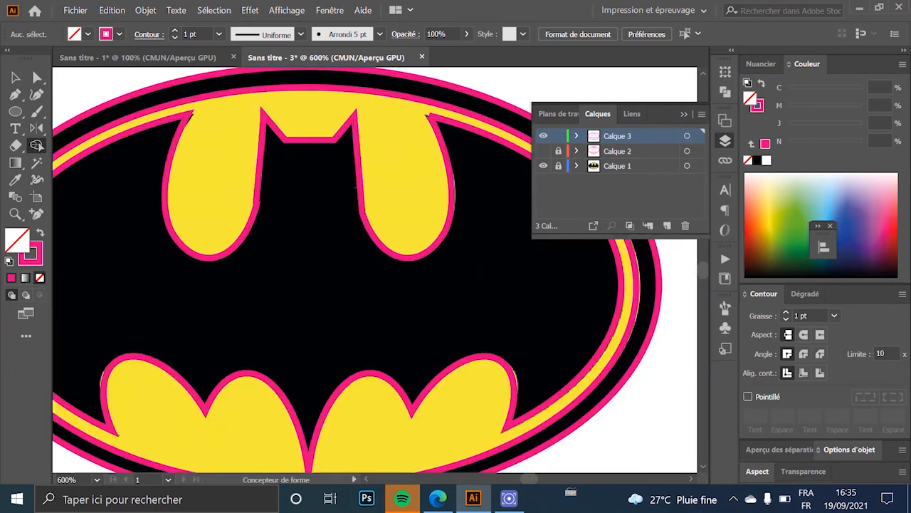
scroll(143, 162, down, 3)
key(v)
drag(351, 116, 54, 295)
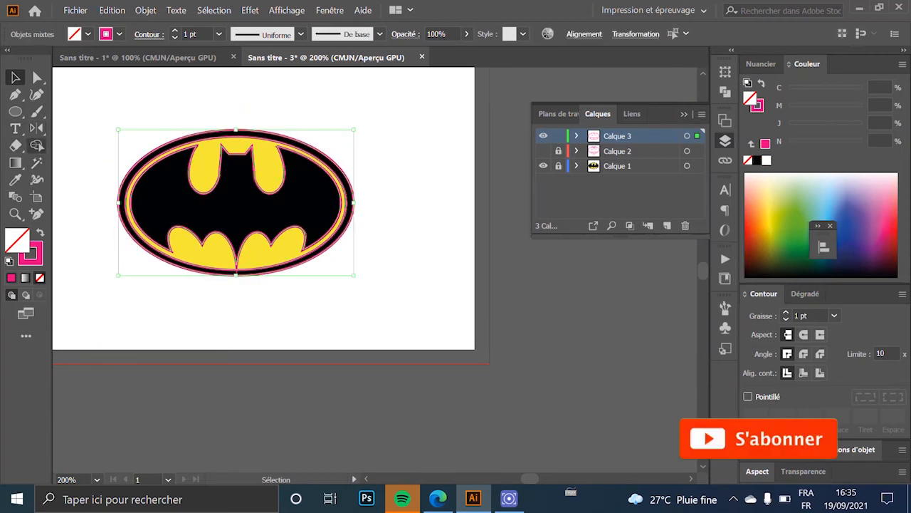
click(36, 145)
scroll(188, 155, up, 2)
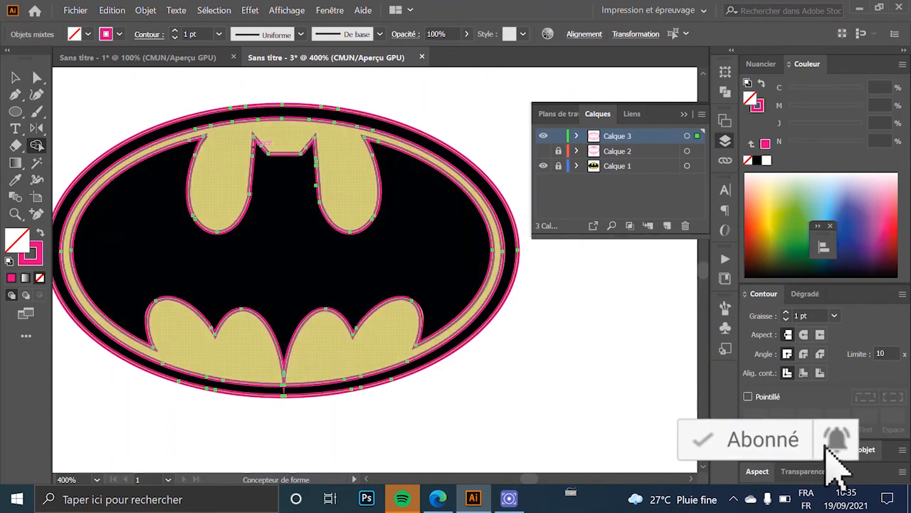
scroll(267, 226, down, 2)
key(ctrl+shift+a)
scroll(216, 213, up, 1)
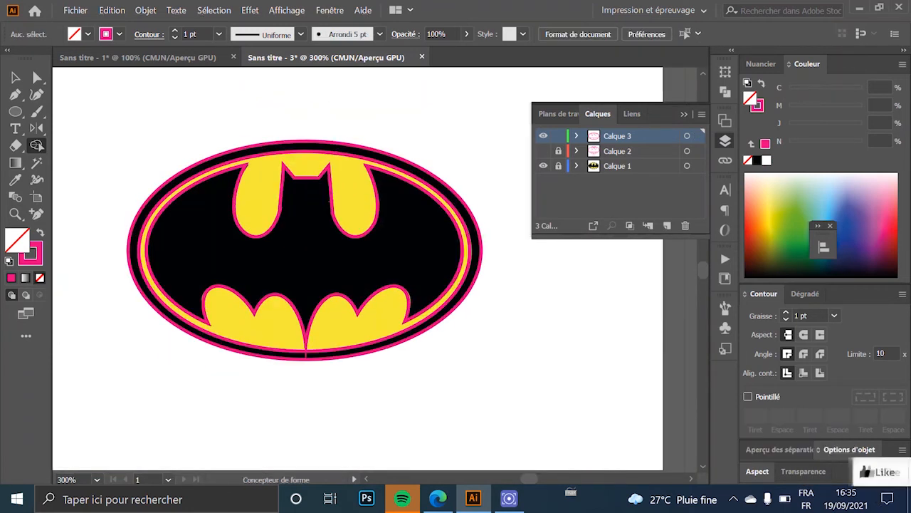
Step: Move all the merged magenta logo outlines off the artboard, to the left of the original logo image
key(v)
key(ctrl+0)
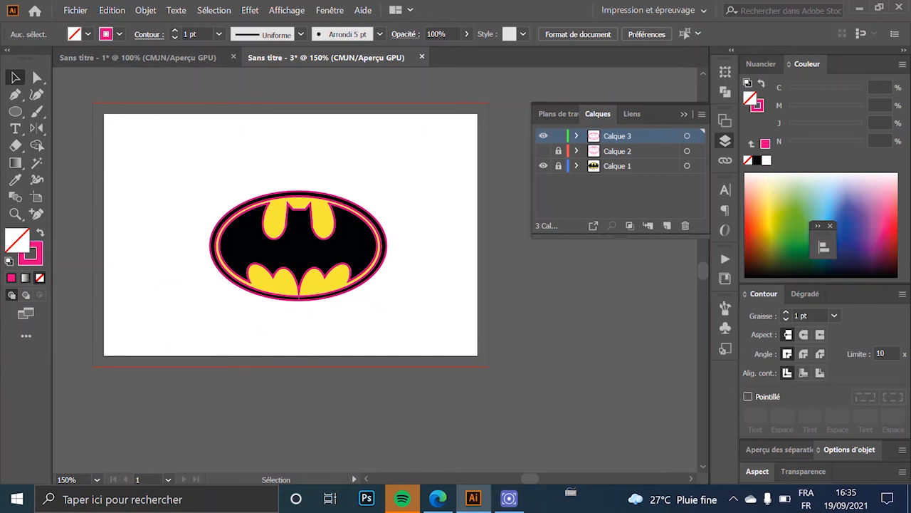
drag(435, 166, 137, 320)
drag(299, 283, 427, 268)
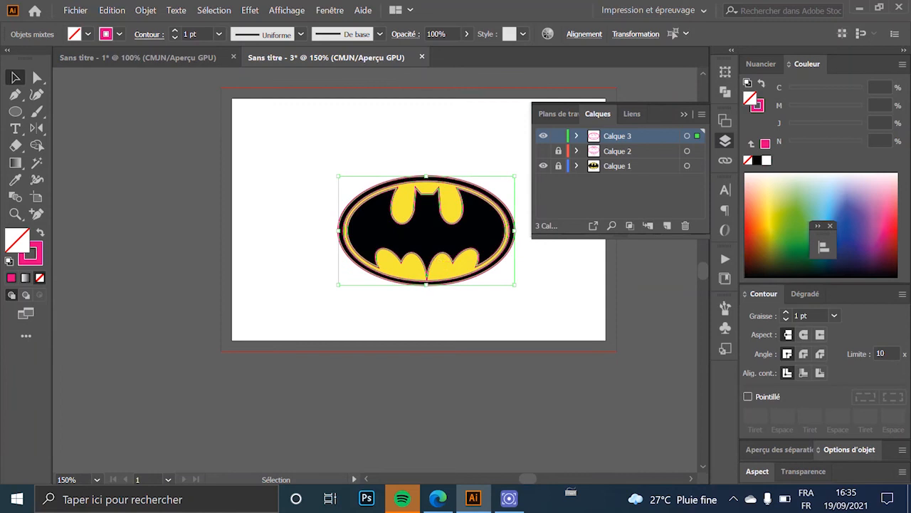
drag(470, 217, 255, 210)
key(ctrl+shift+a)
Step: Fill the outer ring of the traced logo with the black sampled from the original image, removing its magenta stroke
click(242, 145)
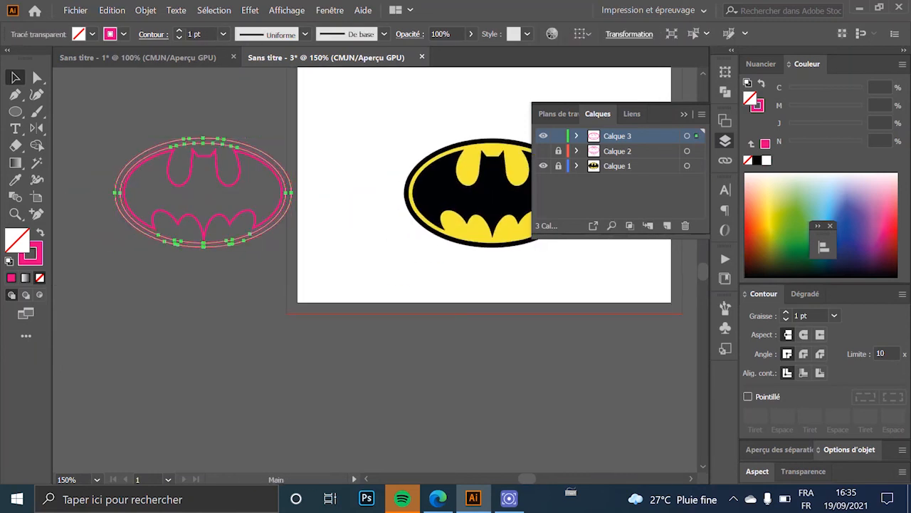
drag(351, 214, 283, 208)
click(16, 180)
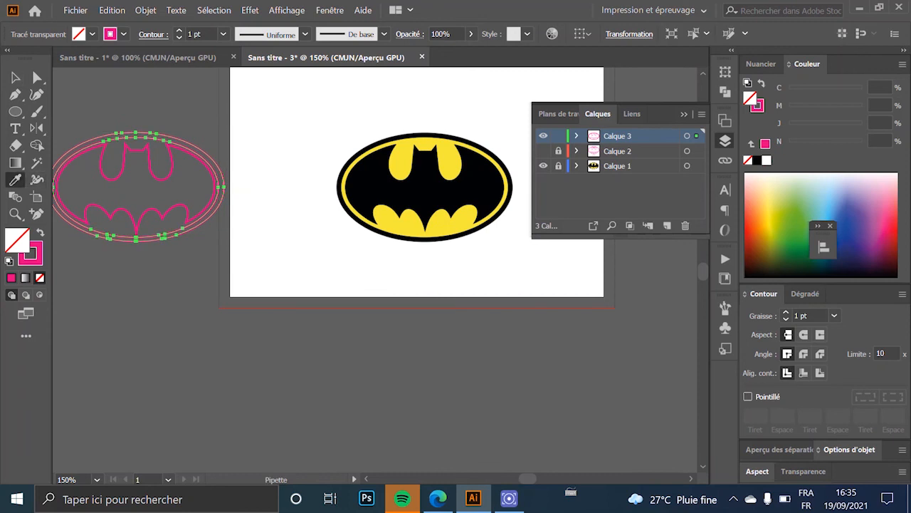
click(371, 188)
key(v)
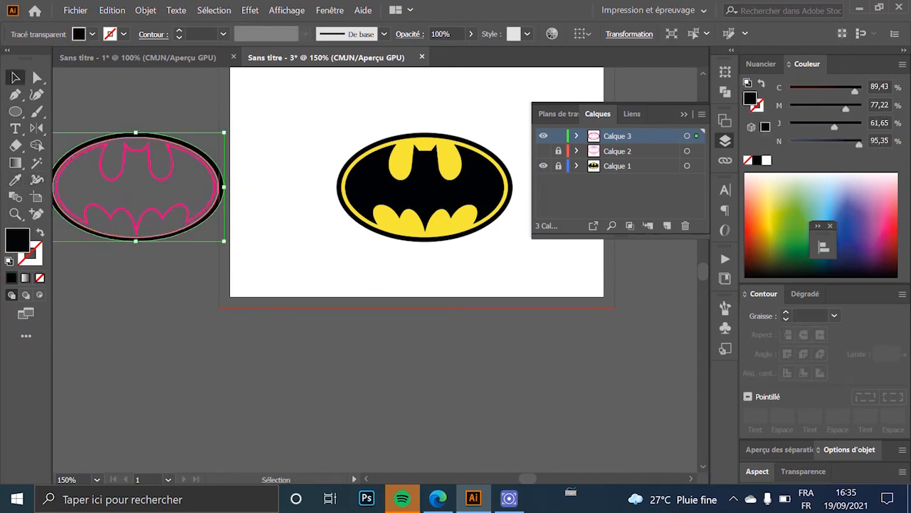
key(ctrl+shift+a)
Step: Fill the area between the outer ring and the bat with the yellow sampled from the original logo
scroll(168, 135, up, 2)
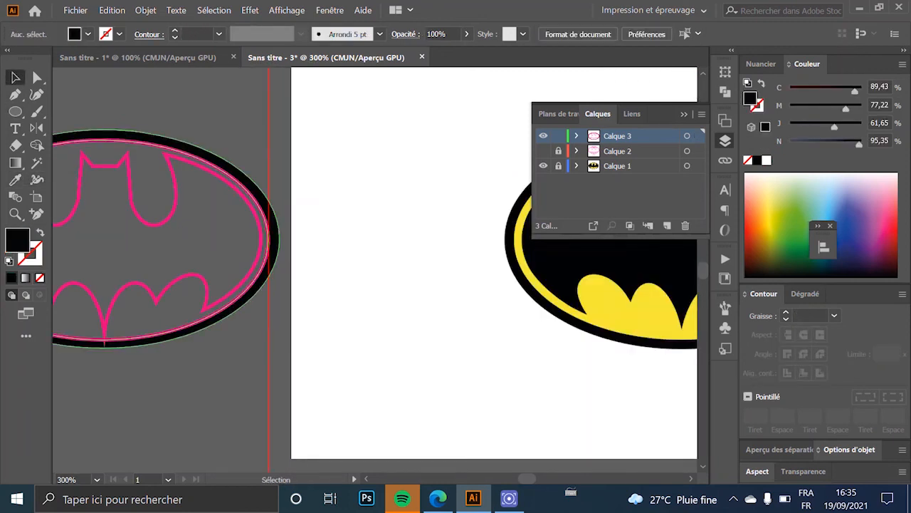
click(136, 136)
scroll(88, 185, down, 2)
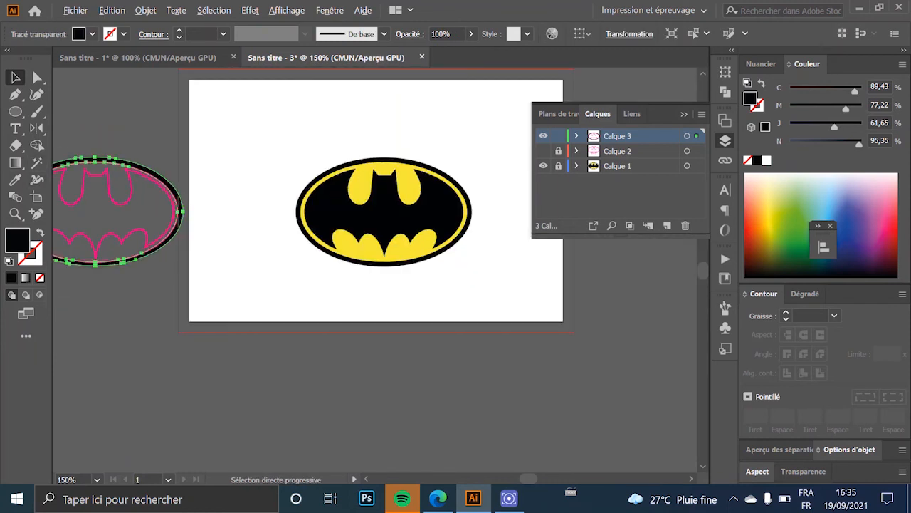
scroll(91, 165, up, 1)
scroll(98, 159, up, 2)
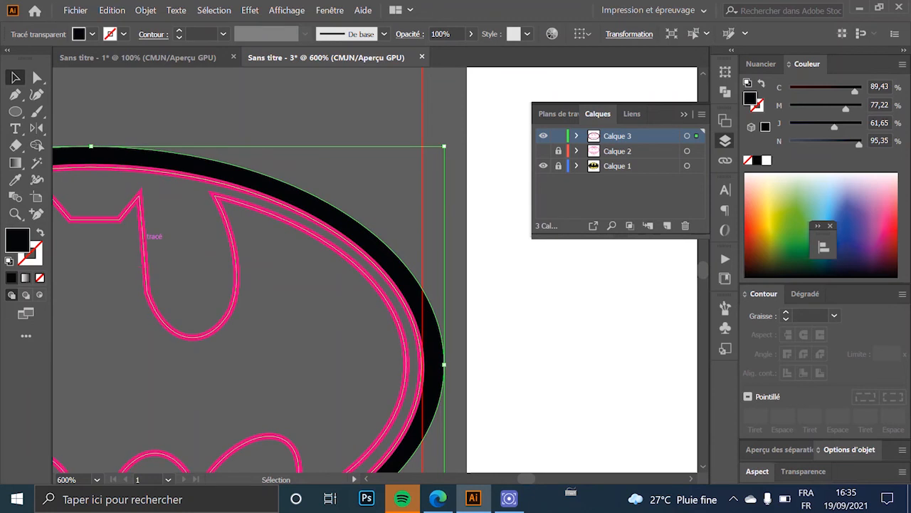
click(187, 260)
drag(184, 153, 195, 182)
shift+click(207, 168)
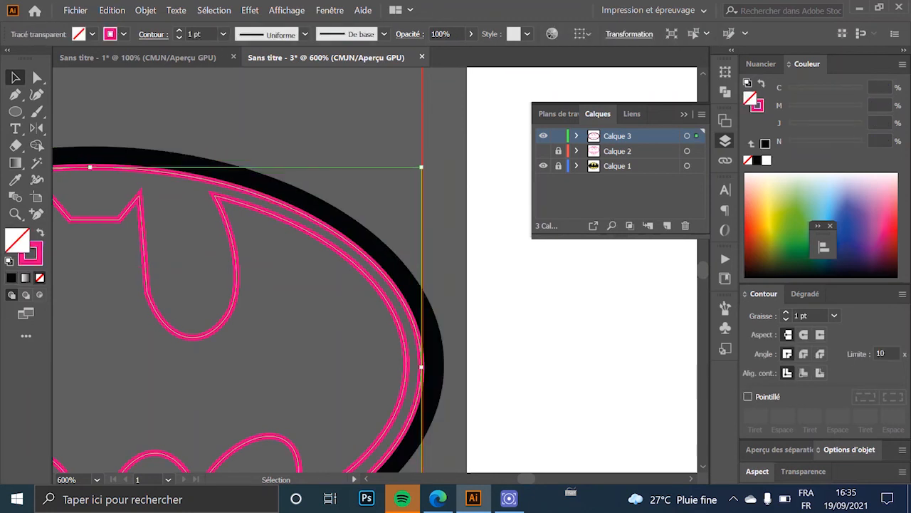
scroll(240, 216, down, 2)
scroll(194, 253, down, 3)
drag(194, 253, 162, 239)
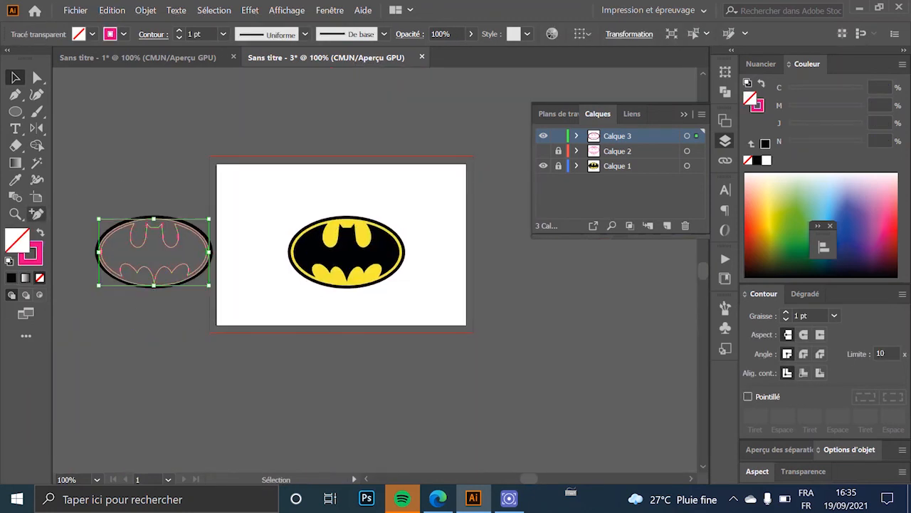
click(15, 180)
click(331, 235)
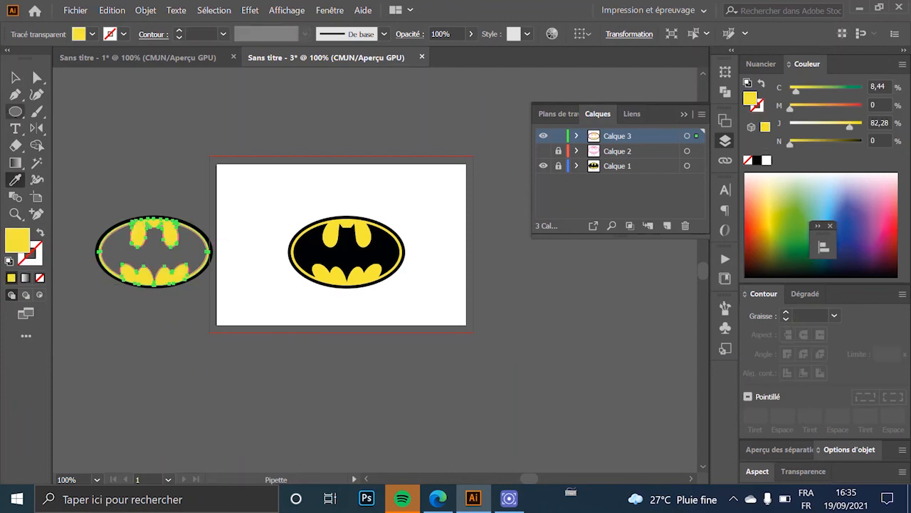
click(15, 77)
click(92, 189)
Step: Fill the traced bat silhouette with black sampled from the logo in place of its magenta outline
scroll(131, 236, up, 4)
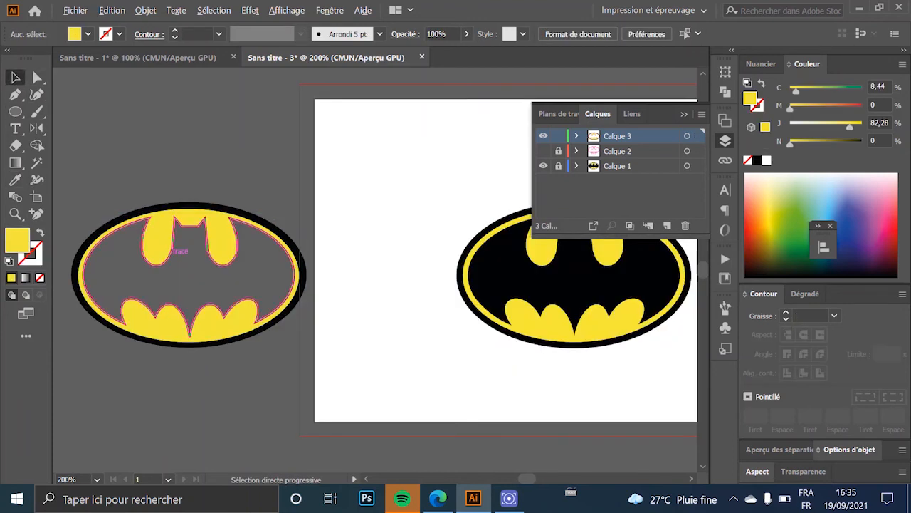
key(ctrl+a)
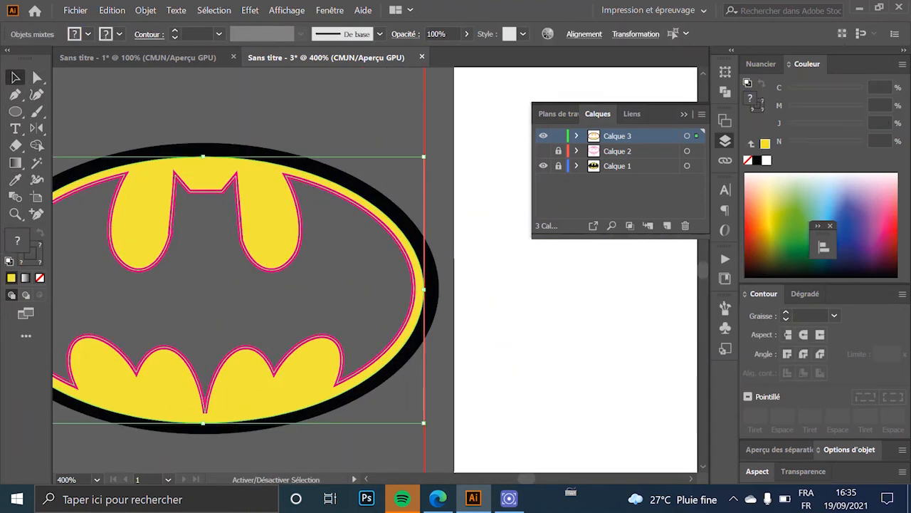
shift+click(276, 246)
scroll(276, 276, down, 2)
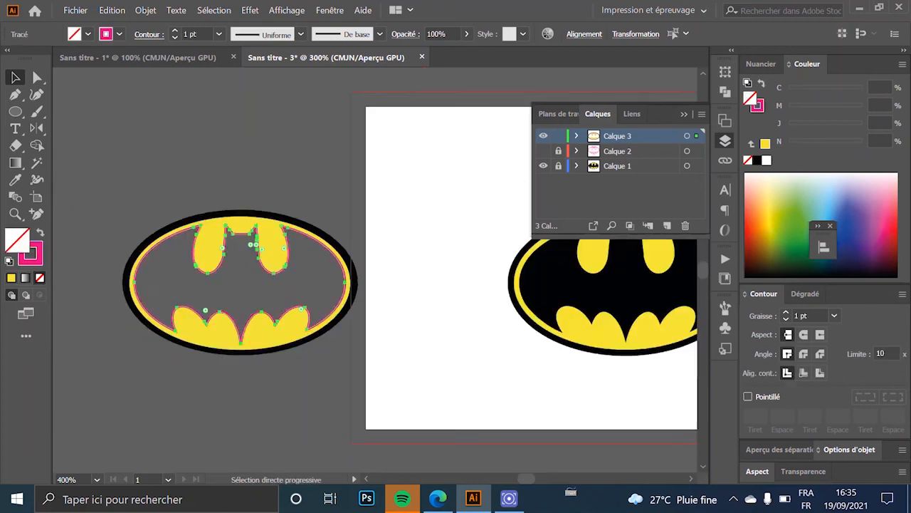
scroll(277, 277, down, 2)
click(15, 180)
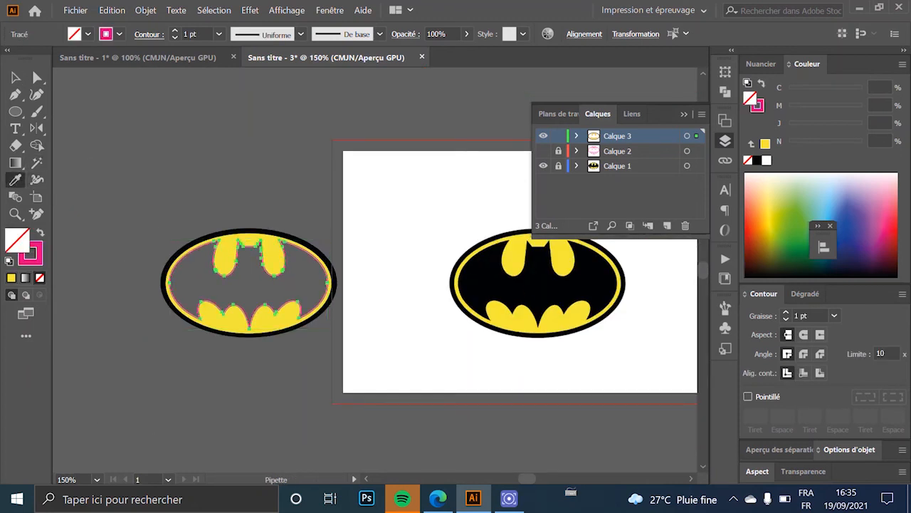
click(334, 275)
key(v)
click(206, 196)
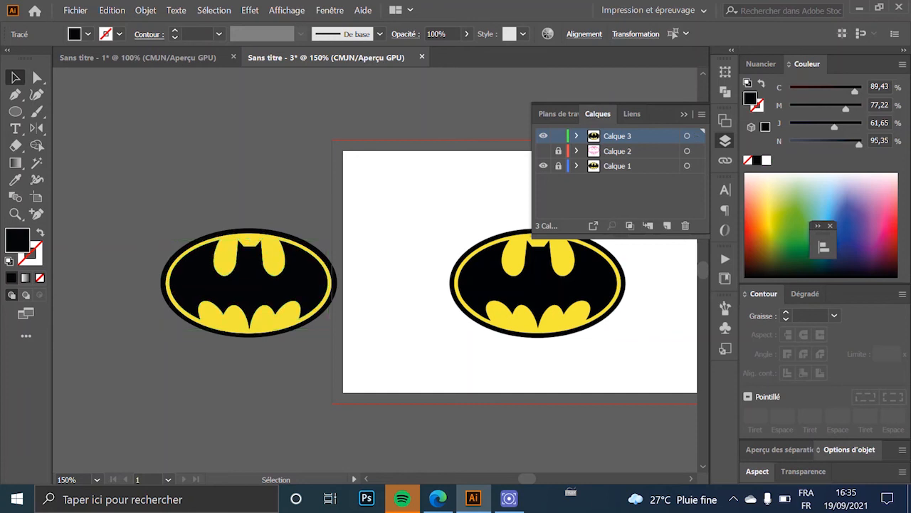
Step: Inspect the recoloured vector logo as a whole and compare it with the original image beside it
scroll(222, 242, up, 3)
scroll(314, 271, down, 4)
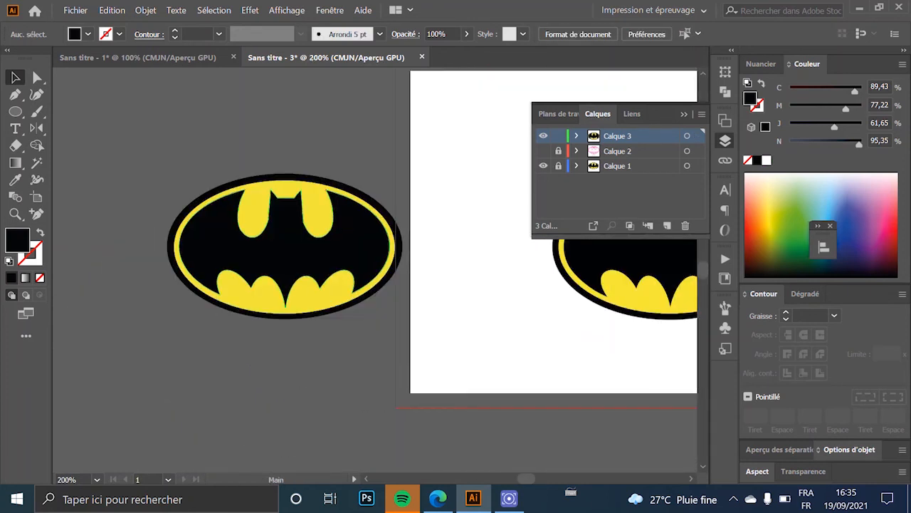
drag(315, 271, 281, 214)
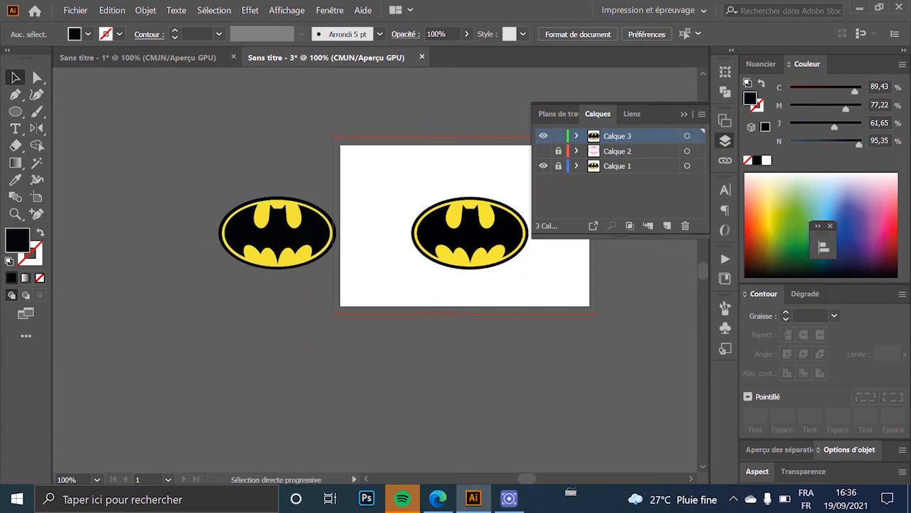
scroll(347, 358, up, 2)
drag(311, 86, 388, 204)
scroll(233, 205, up, 1)
scroll(282, 147, up, 8)
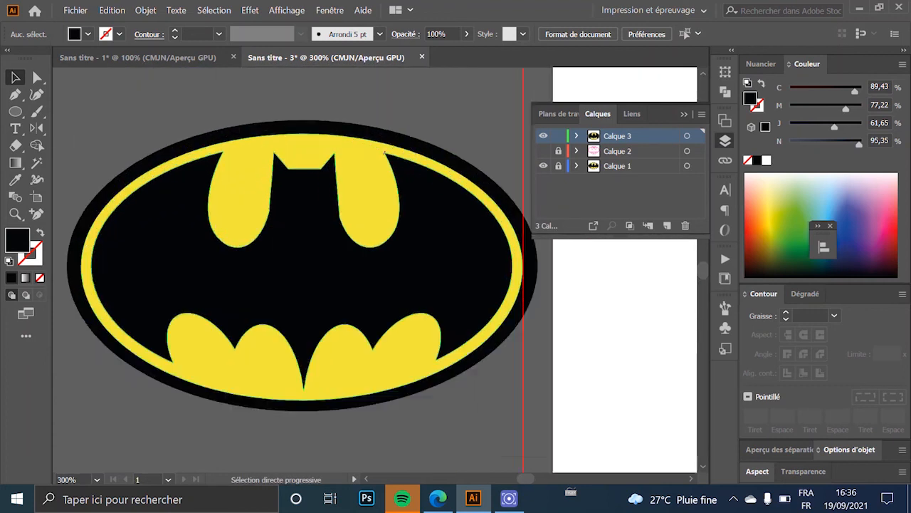
scroll(297, 158, down, 11)
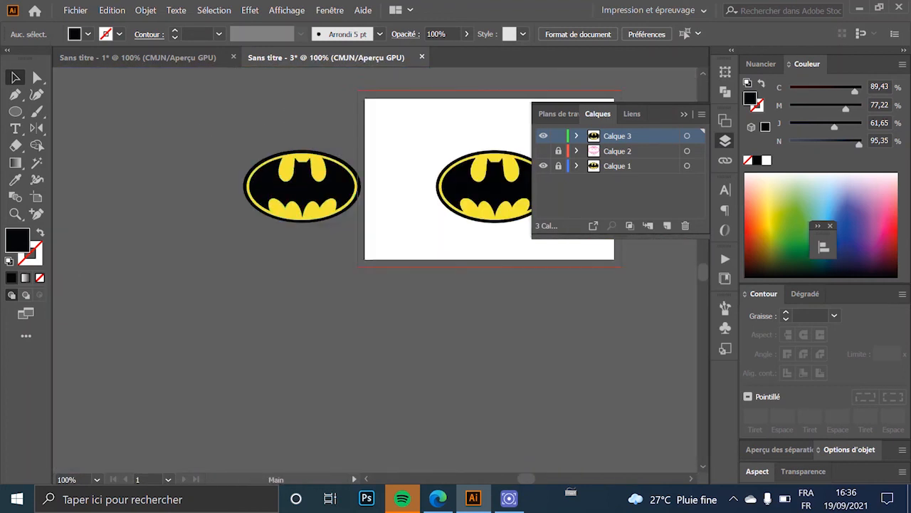
Step: Examine the curve edges of the vector logo's lower wing scallops at high magnification
drag(298, 210, 190, 146)
scroll(190, 146, up, 5)
scroll(237, 110, up, 5)
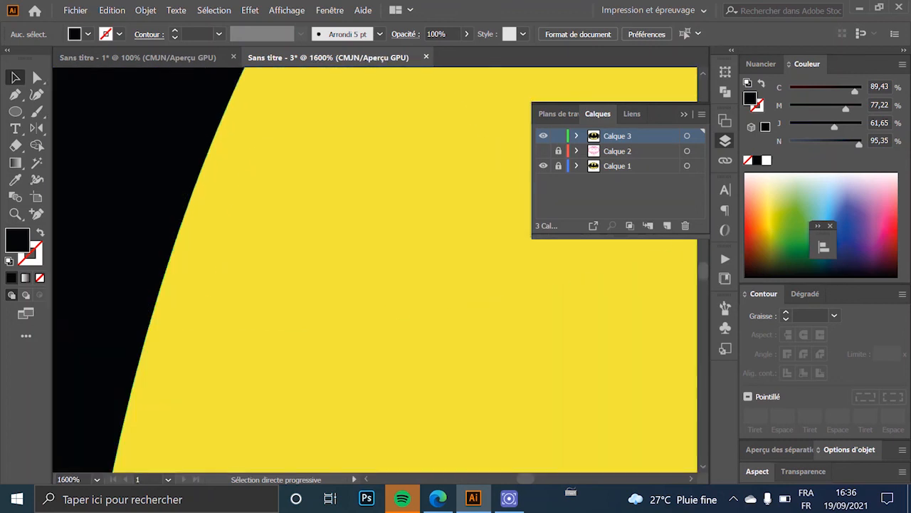
scroll(246, 111, down, 8)
scroll(220, 106, up, 3)
scroll(418, 120, up, 4)
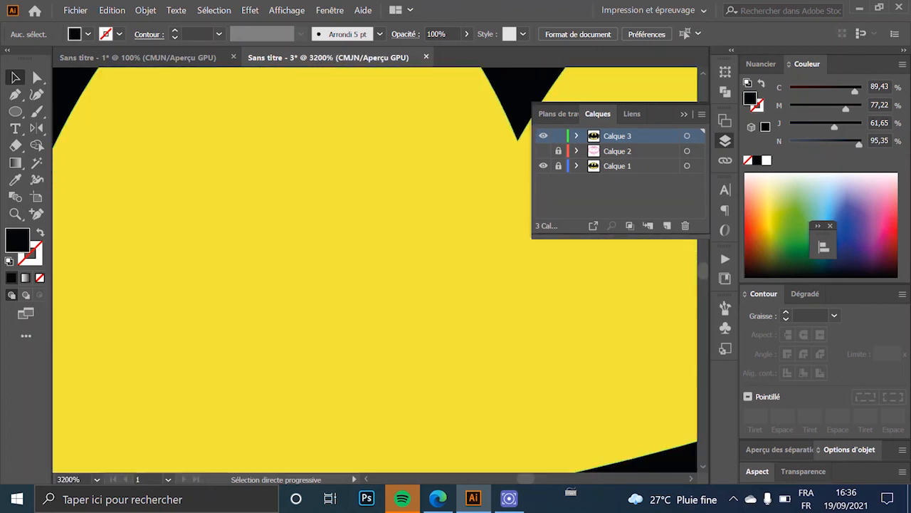
scroll(417, 121, down, 5)
scroll(418, 121, up, 3)
scroll(339, 161, up, 3)
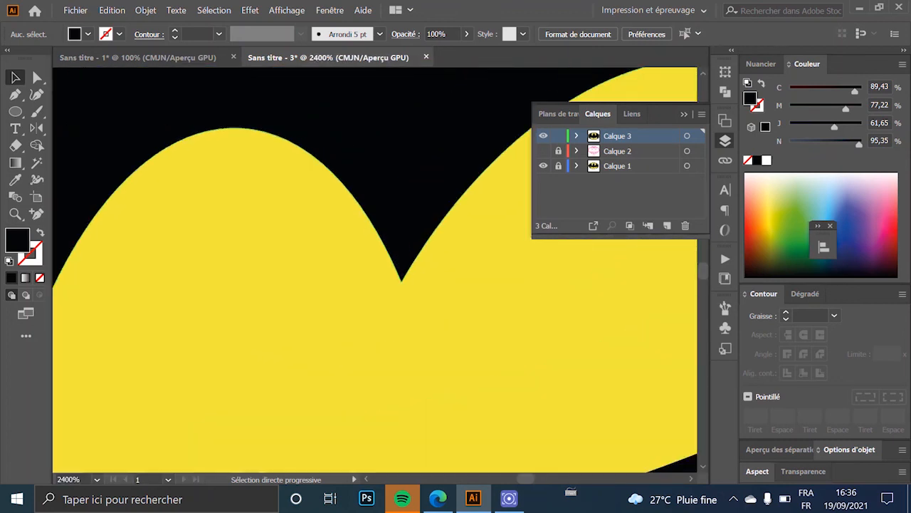
scroll(338, 161, down, 6)
scroll(336, 193, up, 2)
scroll(336, 194, down, 3)
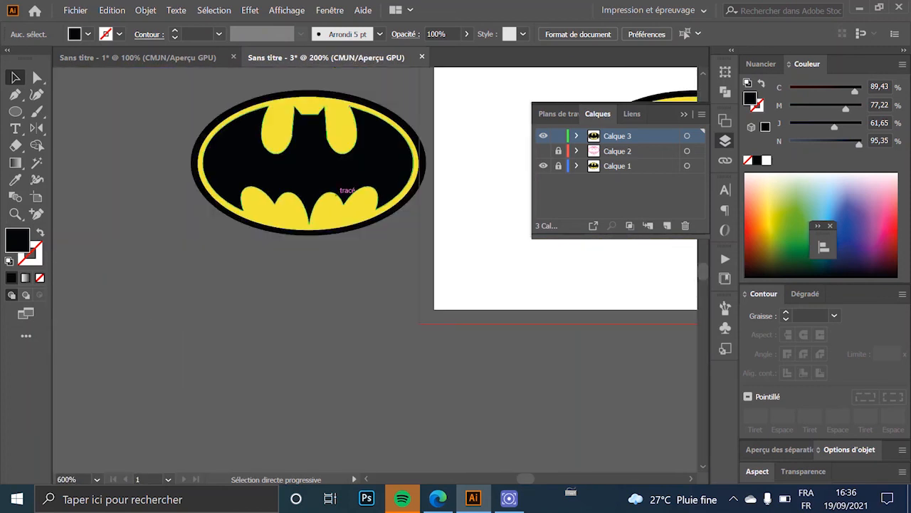
scroll(336, 195, up, 3)
scroll(346, 212, down, 5)
Step: Examine the same wing edges on the original logo image at high magnification to compare their sharpness with the vector version
drag(349, 224, 56, 163)
drag(241, 136, 215, 135)
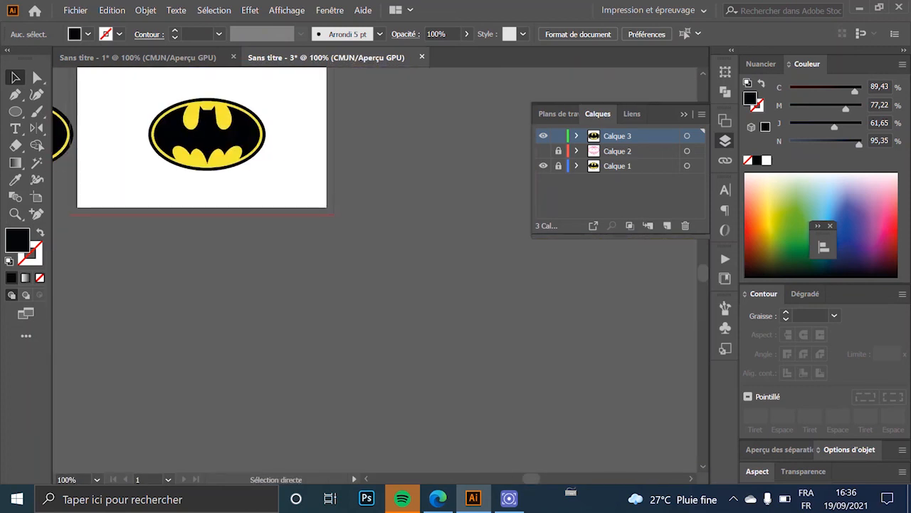
scroll(215, 136, up, 11)
scroll(343, 228, down, 3)
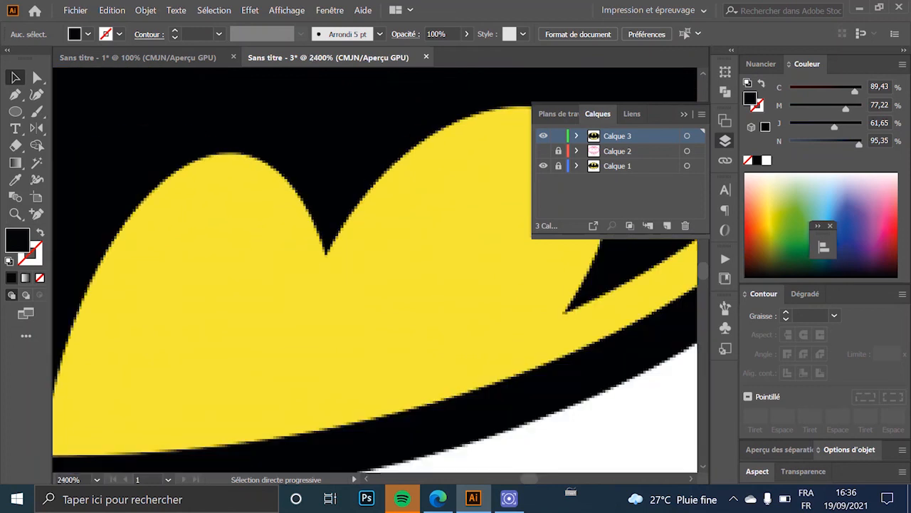
scroll(295, 192, up, 2)
scroll(326, 217, down, 4)
scroll(328, 236, up, 4)
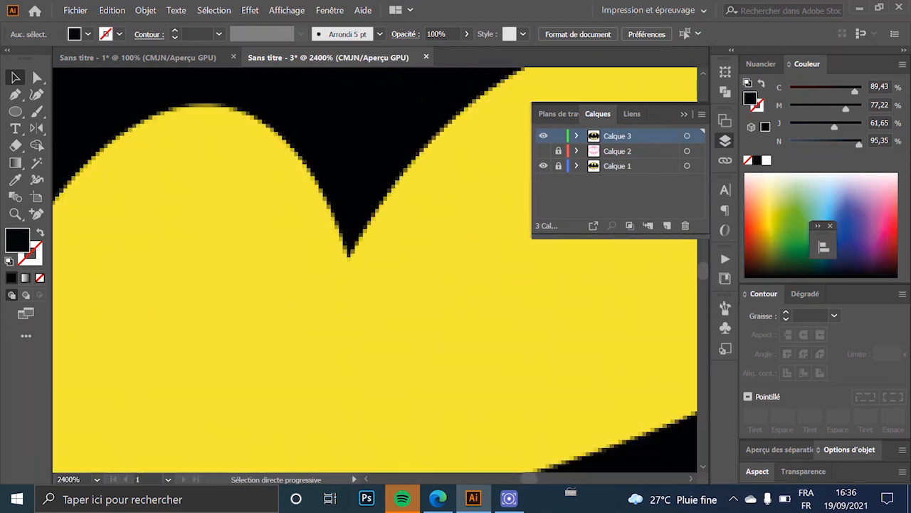
scroll(327, 237, down, 7)
scroll(328, 236, up, 7)
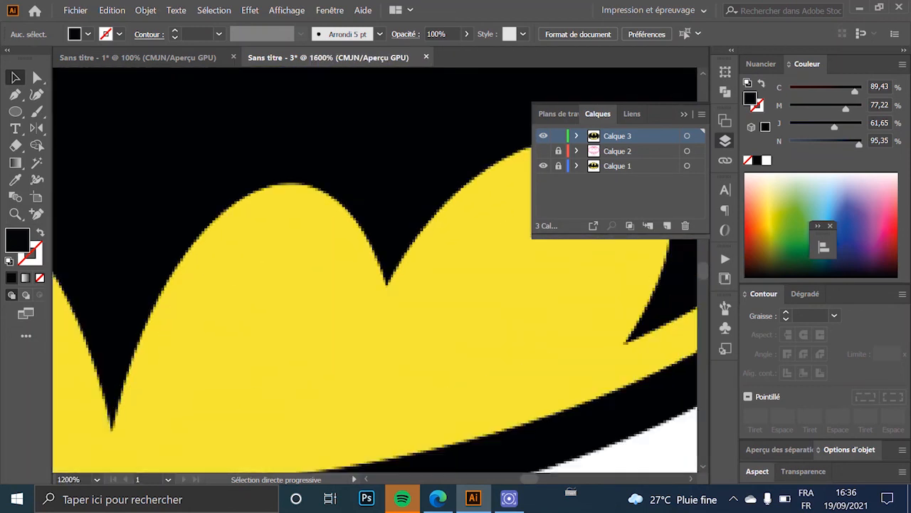
scroll(327, 236, down, 8)
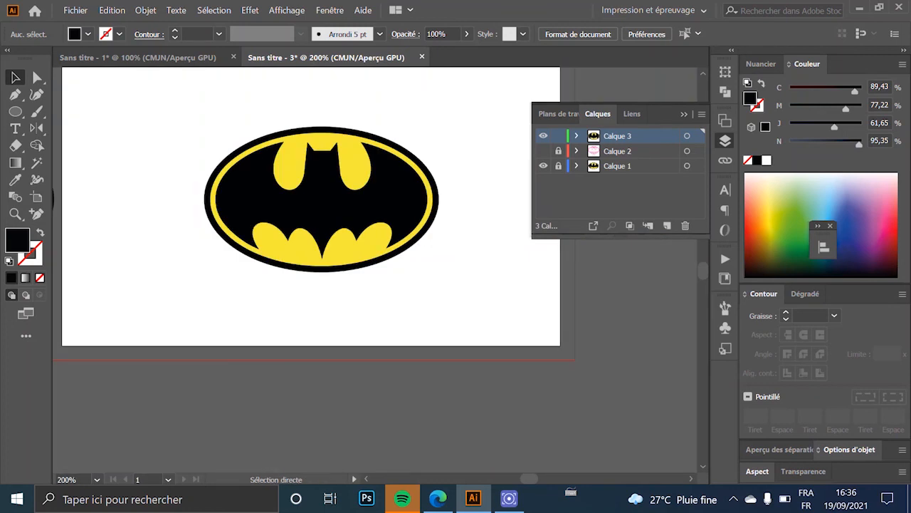
scroll(328, 214, down, 3)
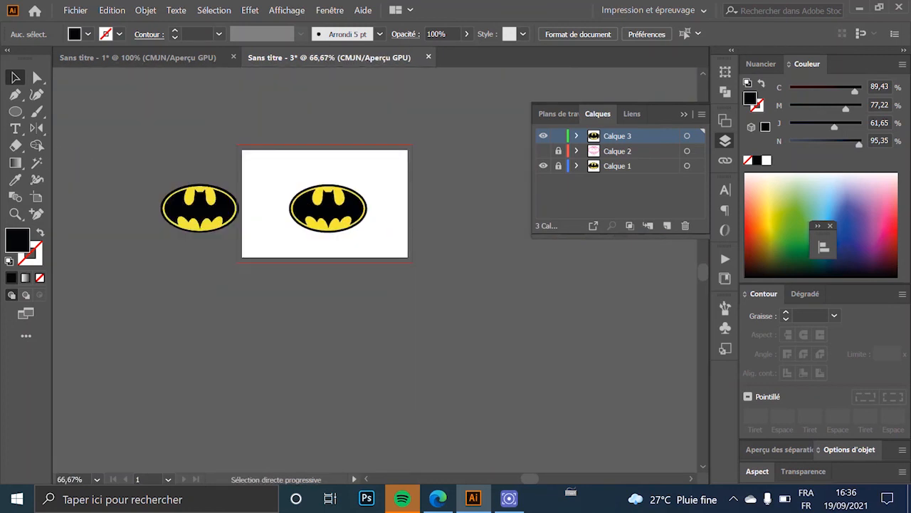